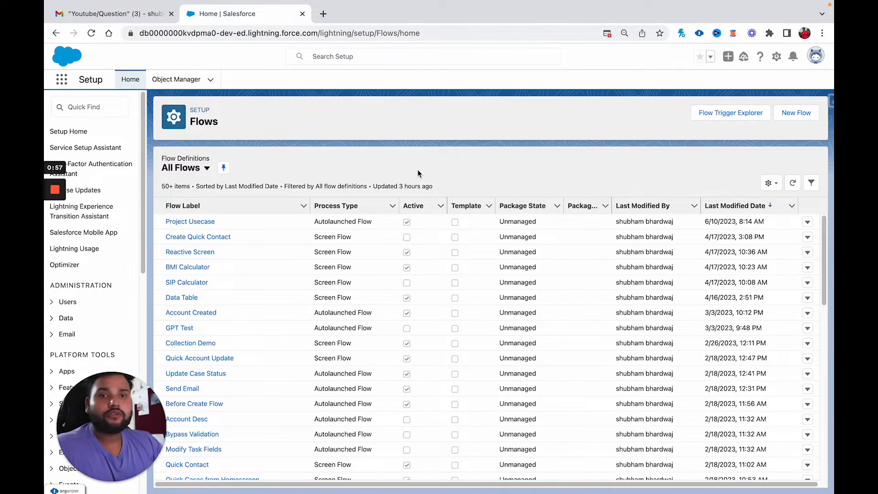
# - Start a new flow from the Flows setup page
pyautogui.click(805, 112)
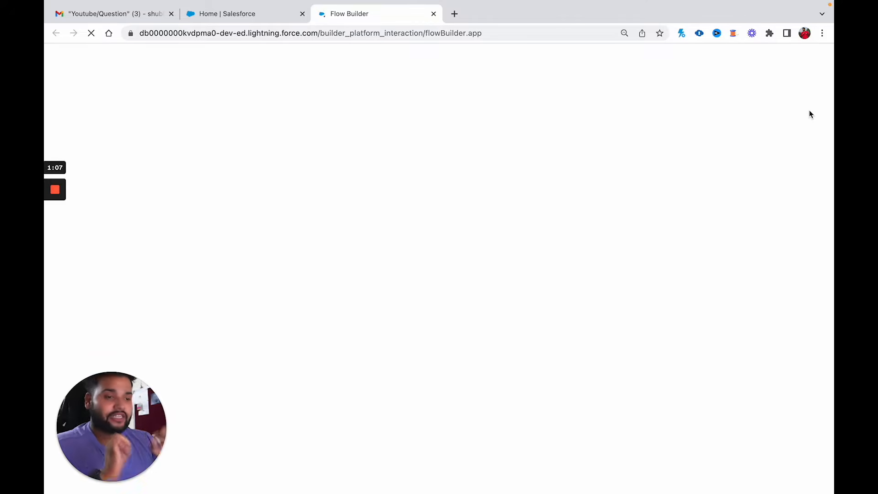
# - Open the first Burlington Textiles Weaving Plant Generator opportunity in the Sales app and view its details
pyautogui.click(247, 17)
pyautogui.click(64, 79)
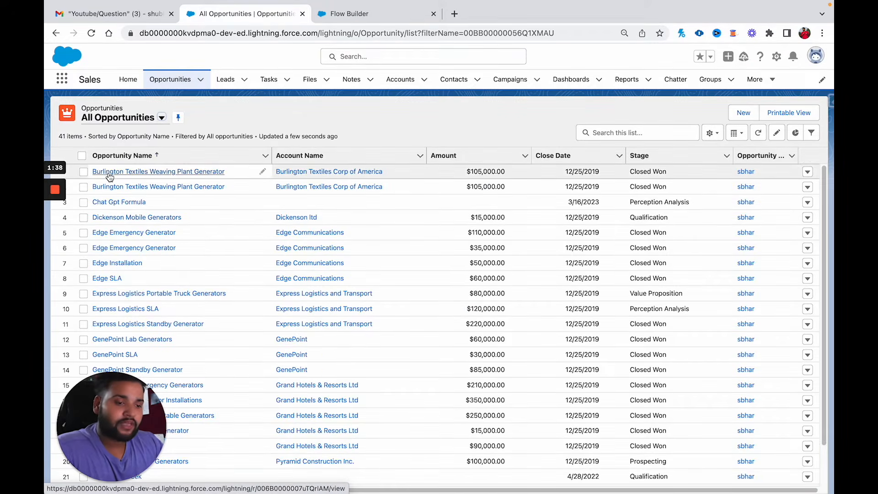
pyautogui.click(109, 172)
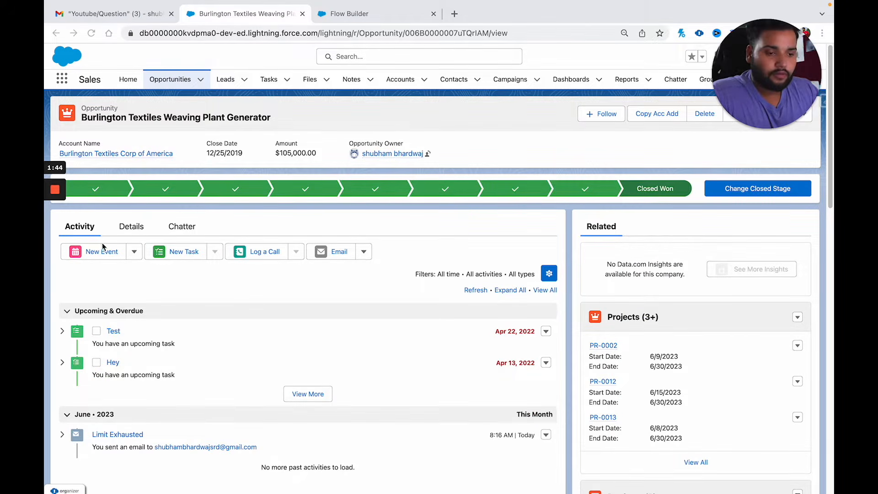
pyautogui.click(124, 230)
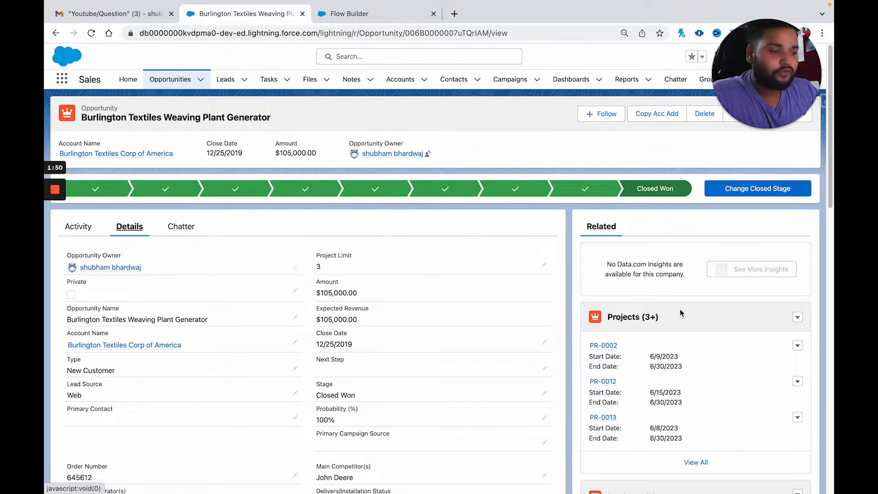
# - Examine the opportunity's related Projects list and the details of project PR-0002
pyautogui.scroll(-2, 680, 308)
pyautogui.click(618, 235)
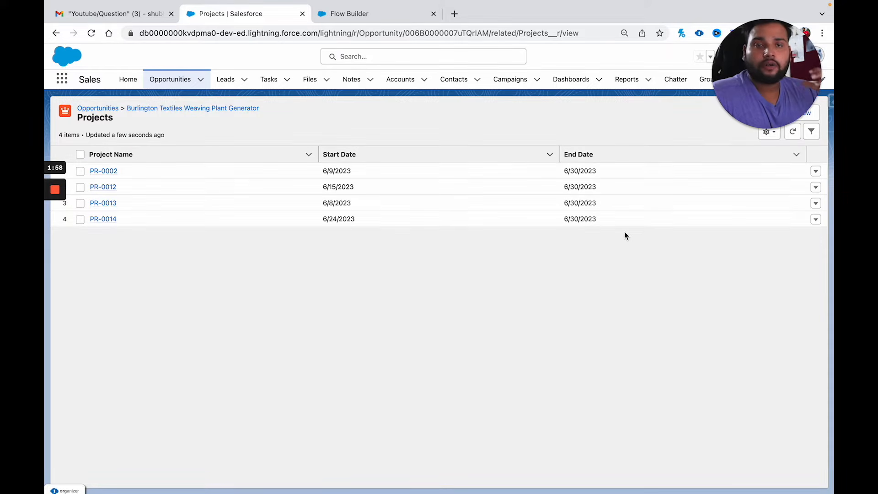
pyautogui.click(105, 171)
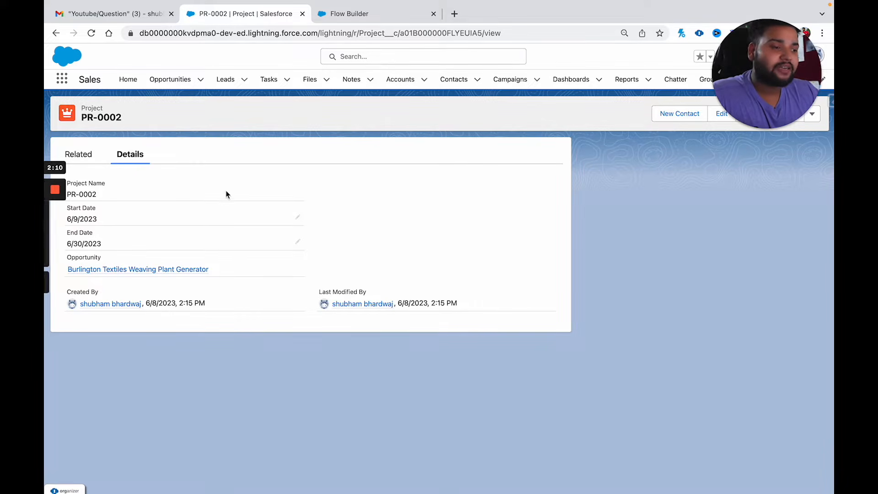
pyautogui.click(55, 33)
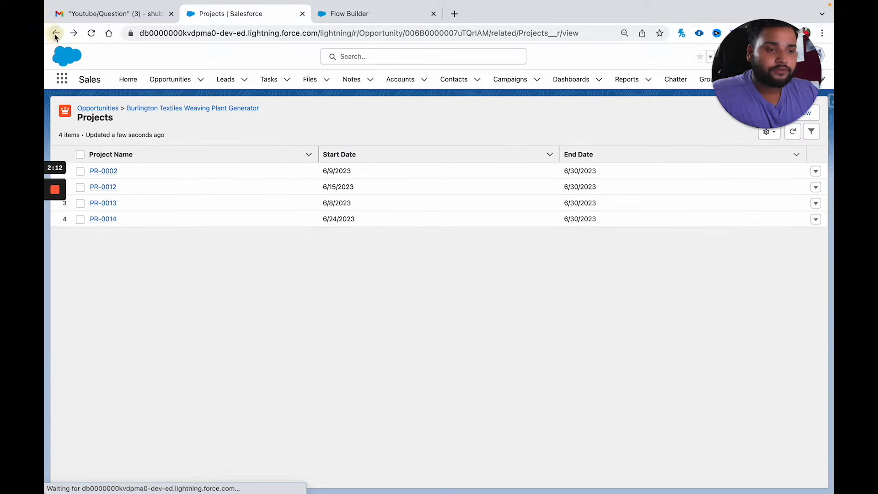
# - Check the opportunity's Project Limit field and compare it with the full list of related projects
pyautogui.click(151, 112)
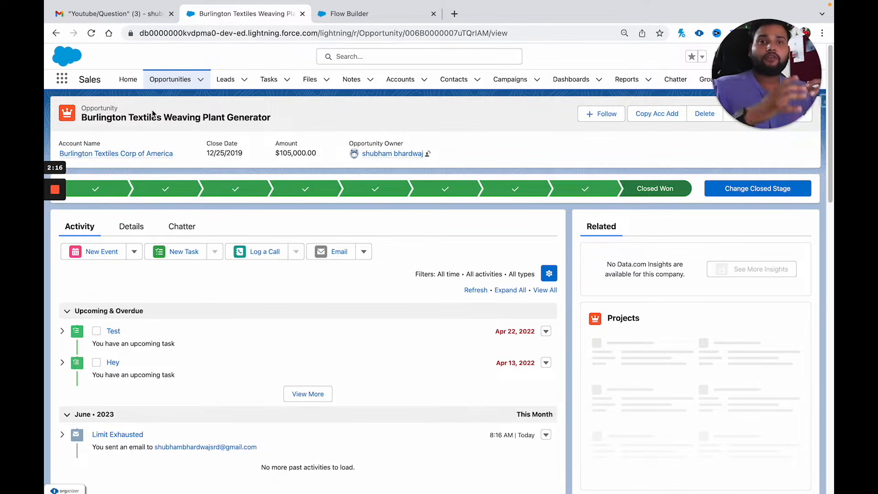
pyautogui.click(135, 227)
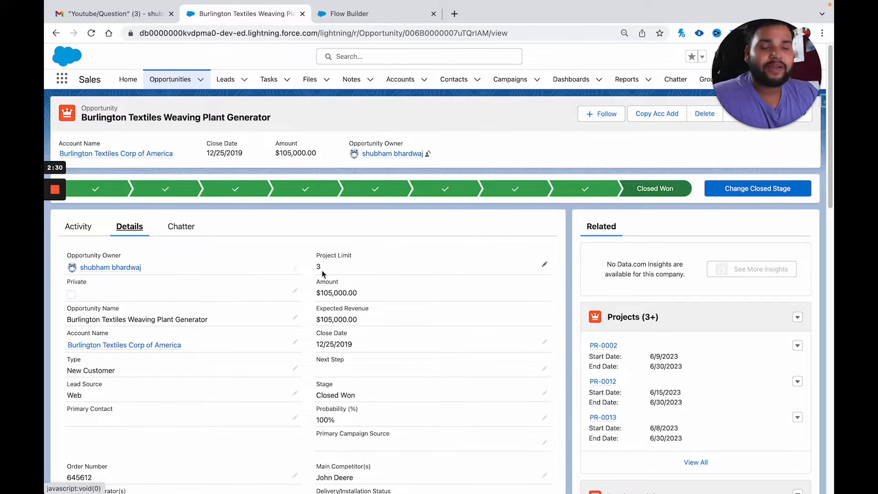
pyautogui.click(696, 462)
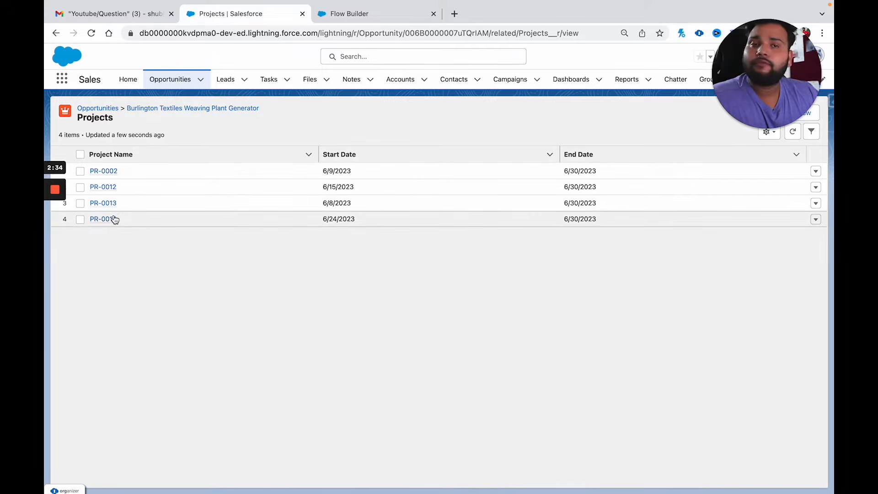
pyautogui.moveTo(114, 220)
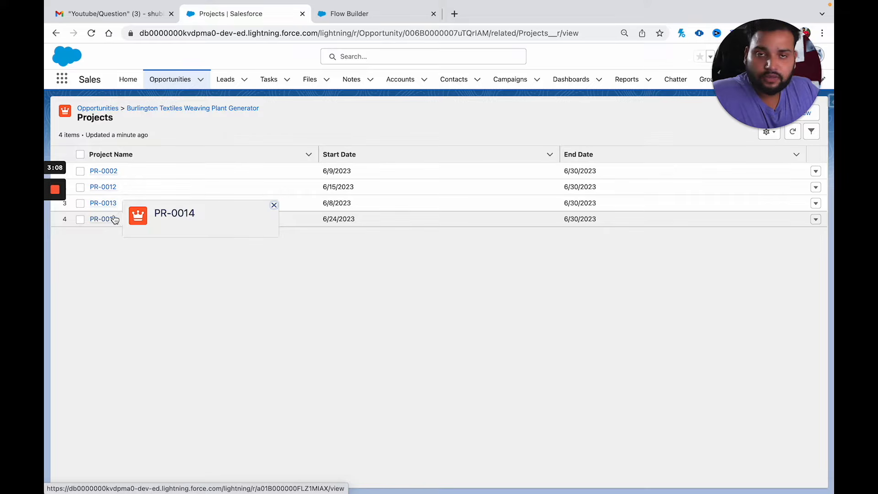
# - Switch to Flow Builder and create a Record-Triggered Flow on the Project object
pyautogui.click(347, 14)
pyautogui.click(418, 198)
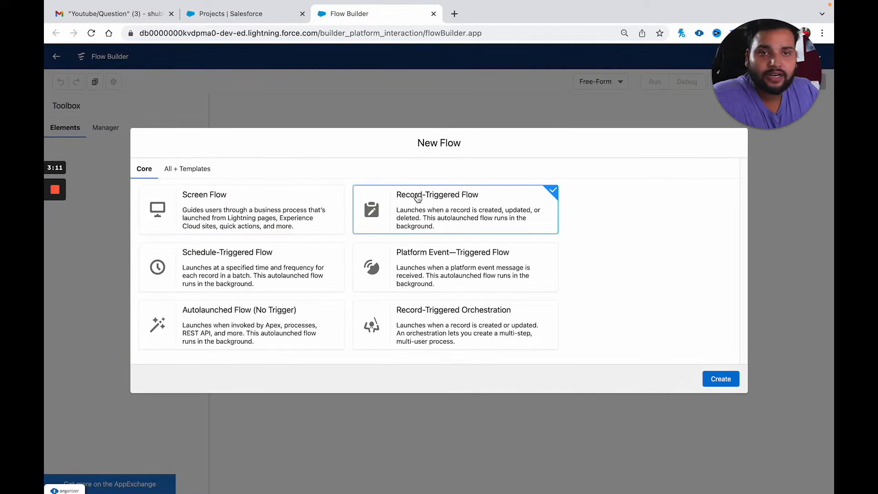
pyautogui.click(720, 378)
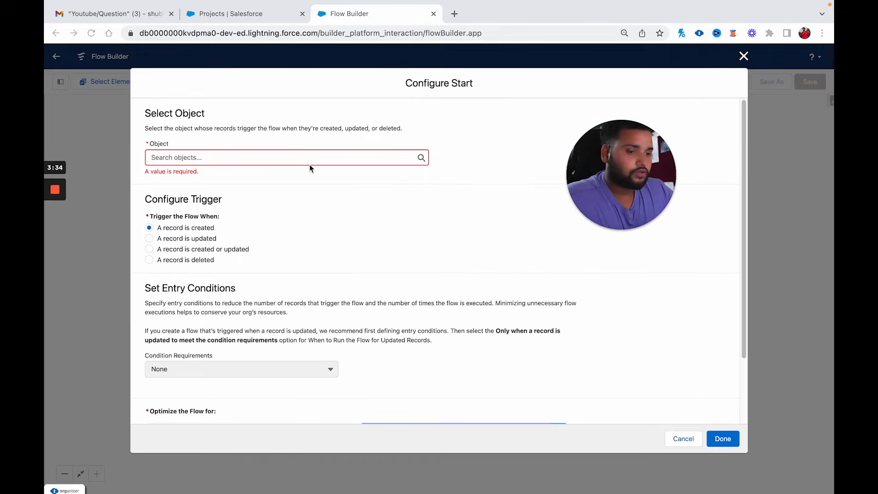
pyautogui.click(272, 158)
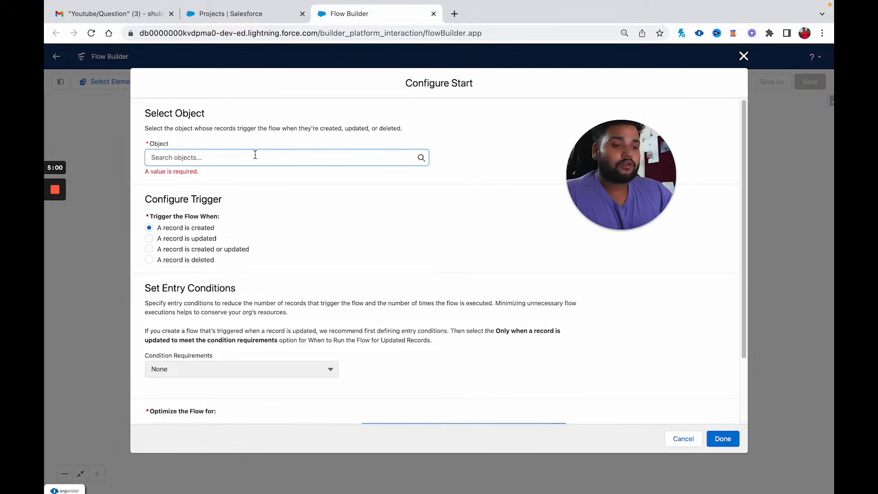
pyautogui.write('Project')
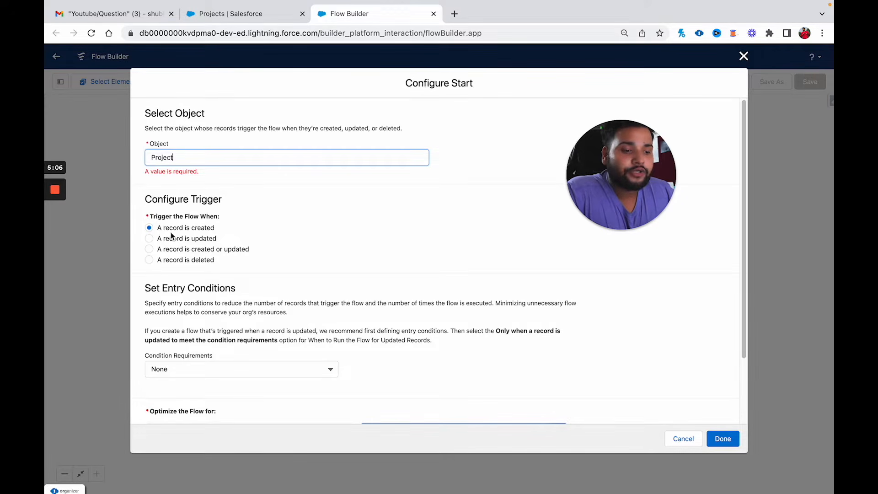
# - Set the entry condition requirement to All Conditions Are Met (AND) and choose Opportunity__c as the condition field
pyautogui.scroll(-1, 199, 237)
pyautogui.scroll(-3, 199, 237)
pyautogui.click(197, 290)
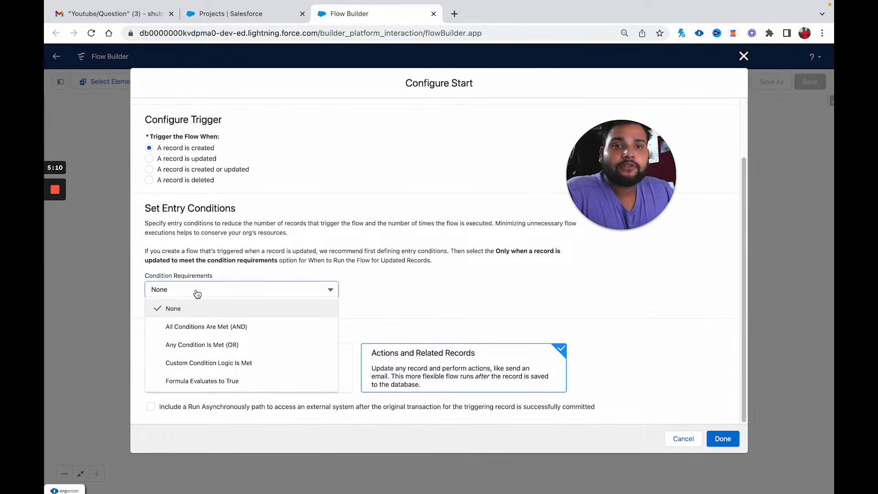
pyautogui.click(197, 326)
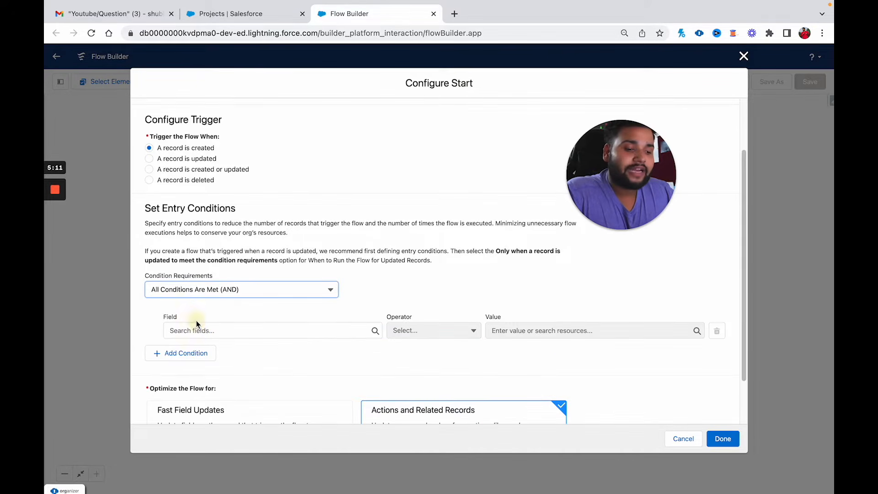
pyautogui.click(179, 338)
pyautogui.write('opp')
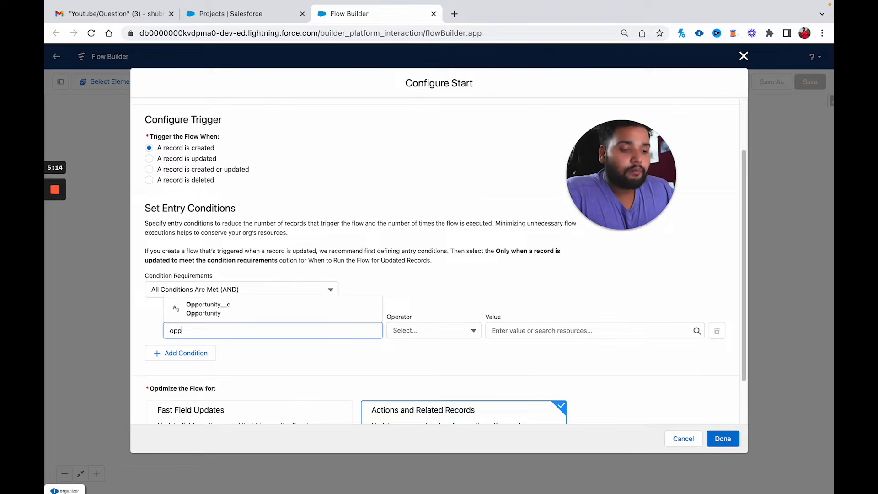
pyautogui.click(226, 311)
# - Set the Opportunity__c condition to Does Not Equal False and apply the start configuration
pyautogui.click(428, 332)
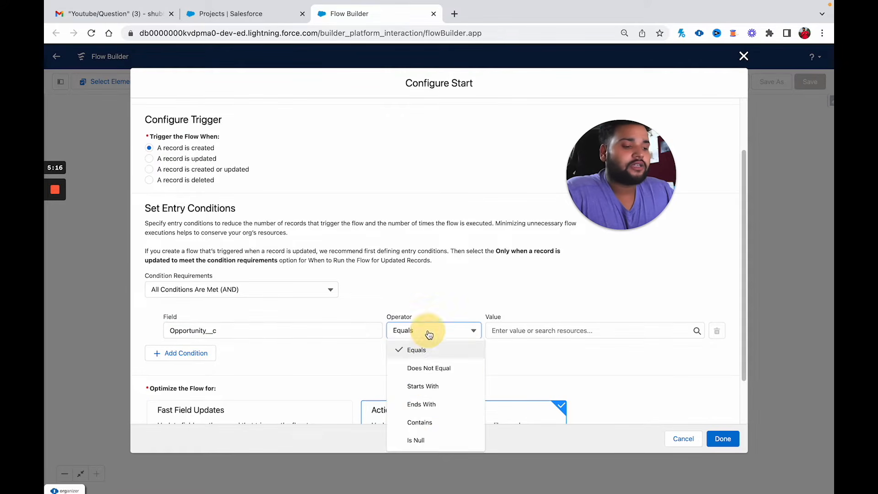
pyautogui.click(428, 367)
pyautogui.click(514, 330)
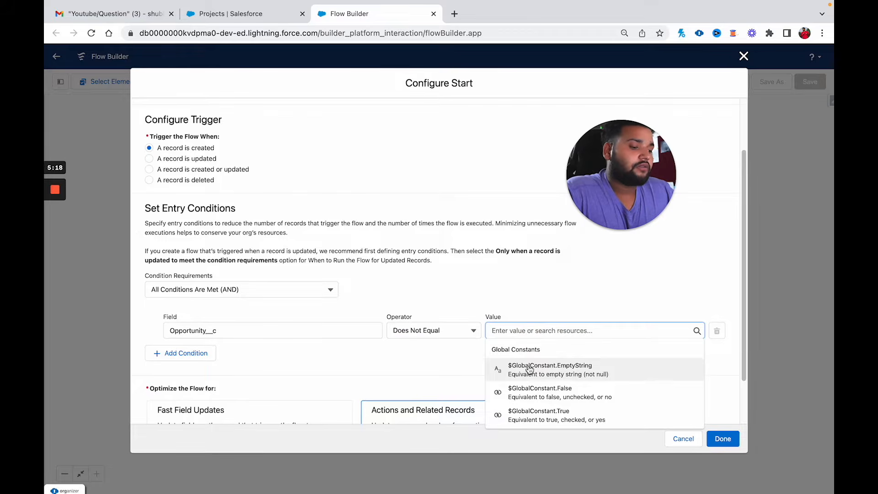
pyautogui.click(530, 393)
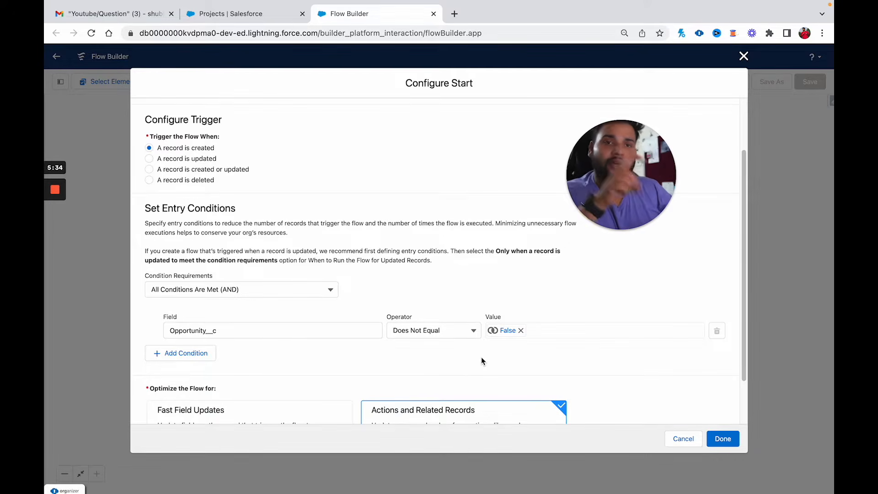
pyautogui.scroll(-2, 481, 357)
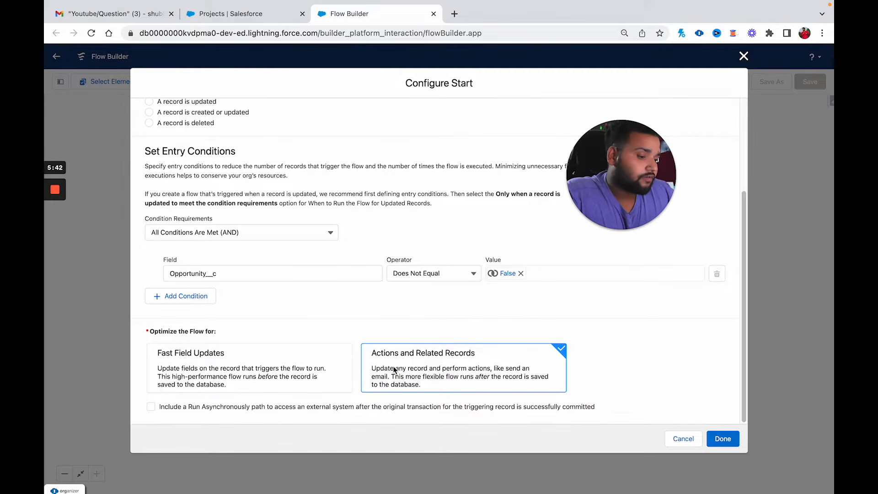
pyautogui.click(720, 440)
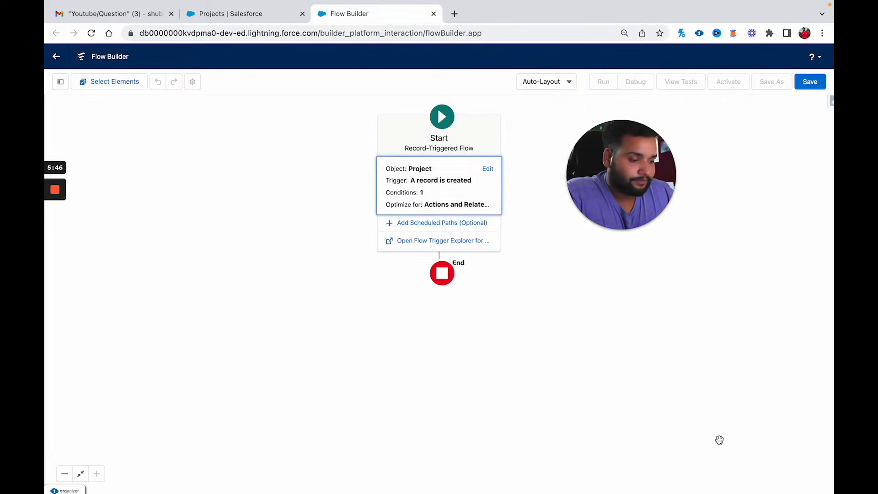
# - Review the Start element's trigger, entry condition and optimization settings
pyautogui.click(487, 168)
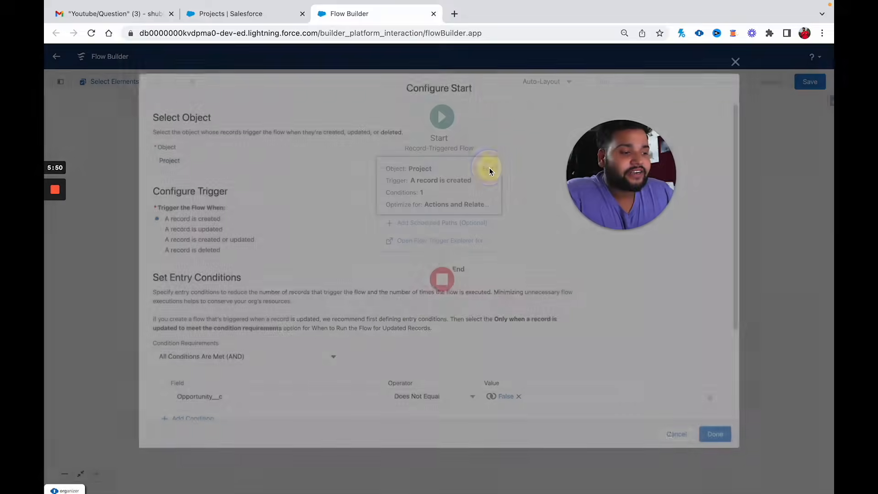
pyautogui.scroll(-3, 409, 234)
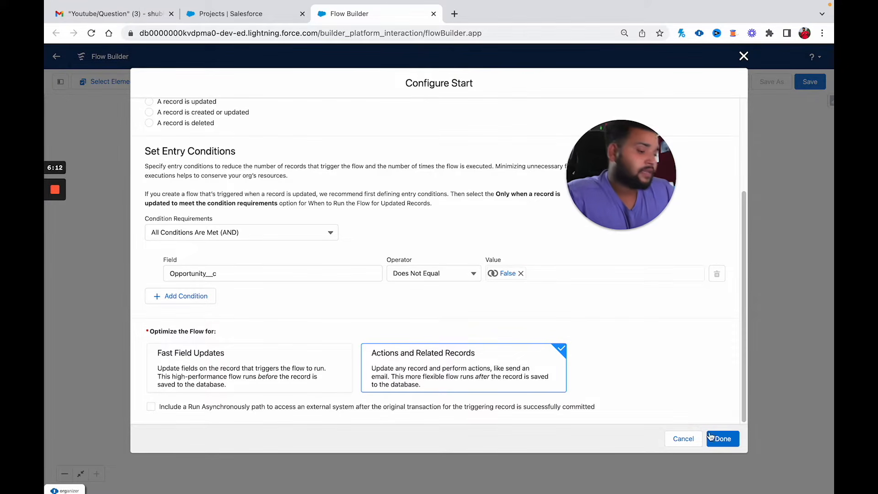
pyautogui.click(732, 440)
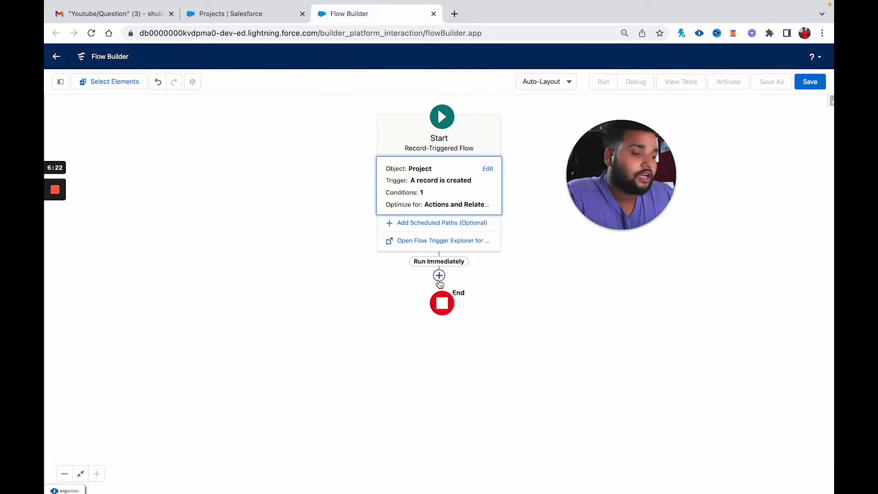
# - Add a Get Records element to the Run Immediately path after the Start element
pyautogui.click(439, 276)
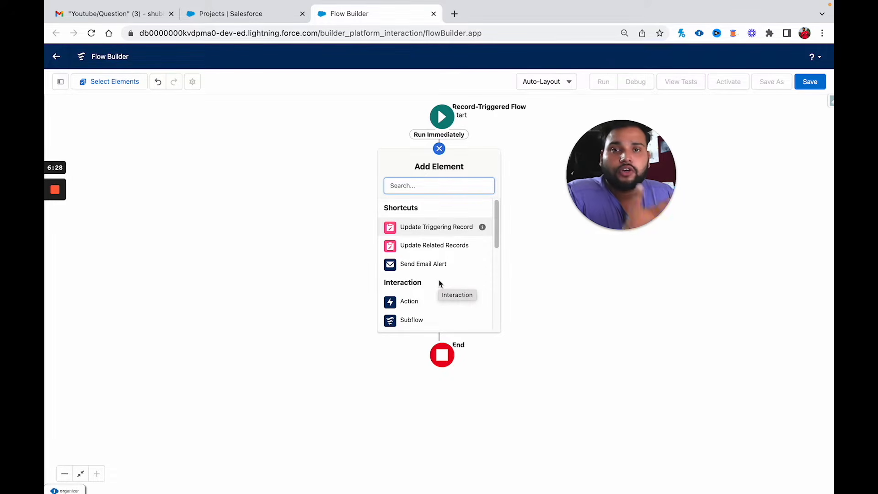
pyautogui.write('get')
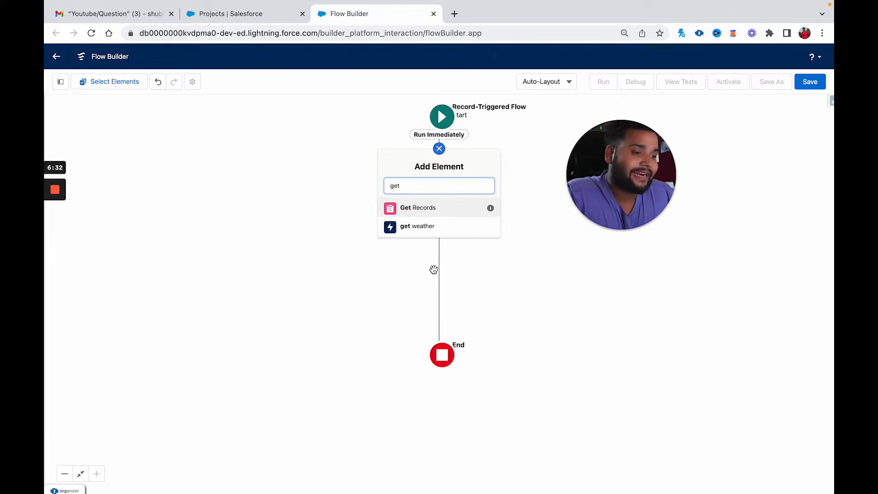
pyautogui.click(417, 208)
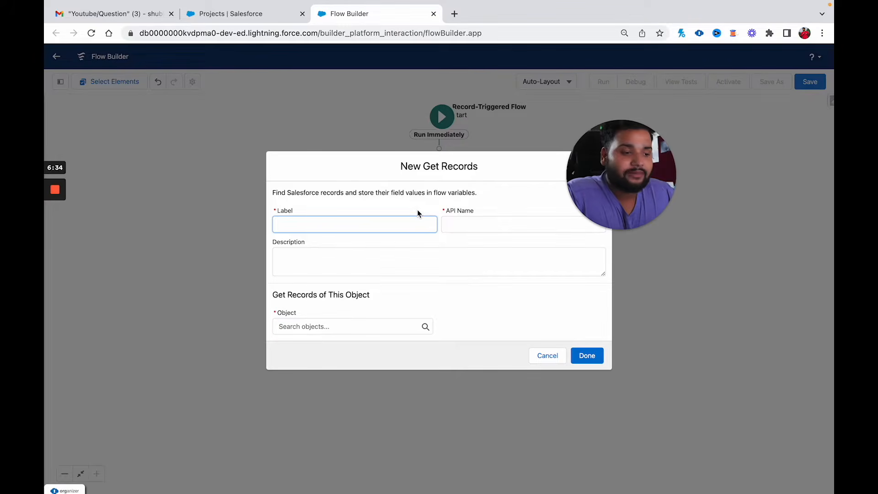
pyautogui.moveTo(585, 204); pyautogui.dragTo(76, 449)
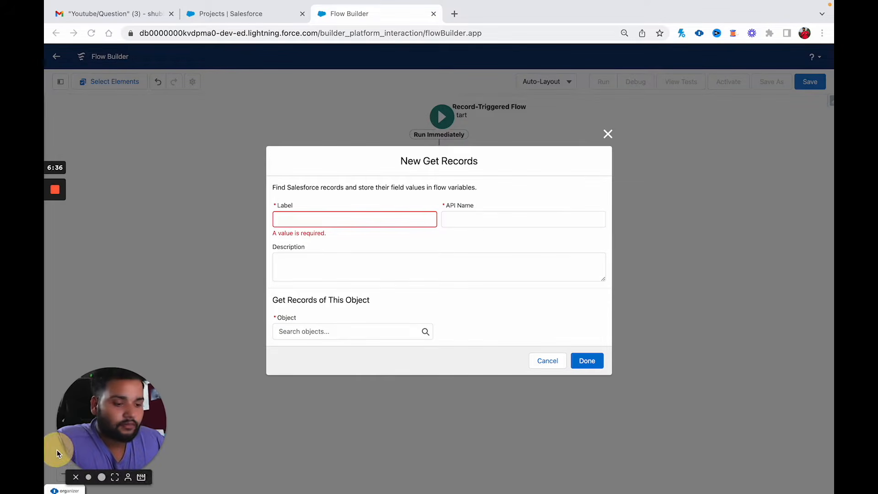
# - Label the new Get Records element "All Related Projects"
pyautogui.click(288, 223)
pyautogui.write('A')
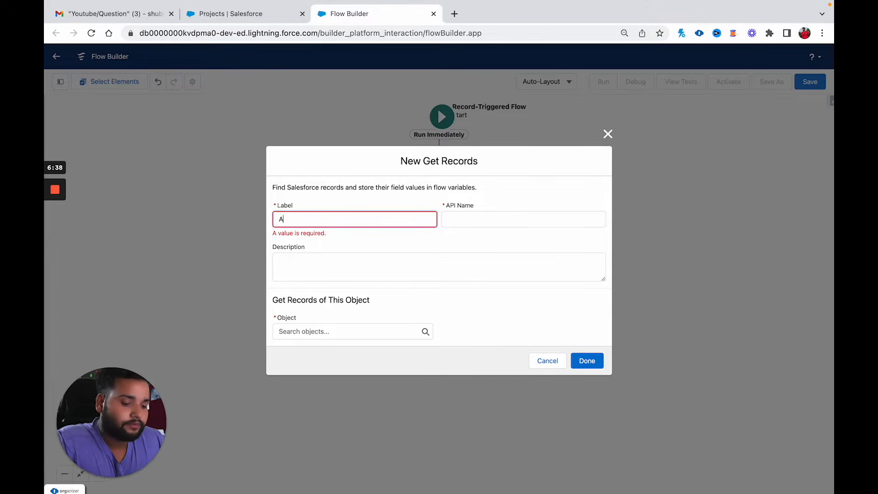
pyautogui.write('ll Related ')
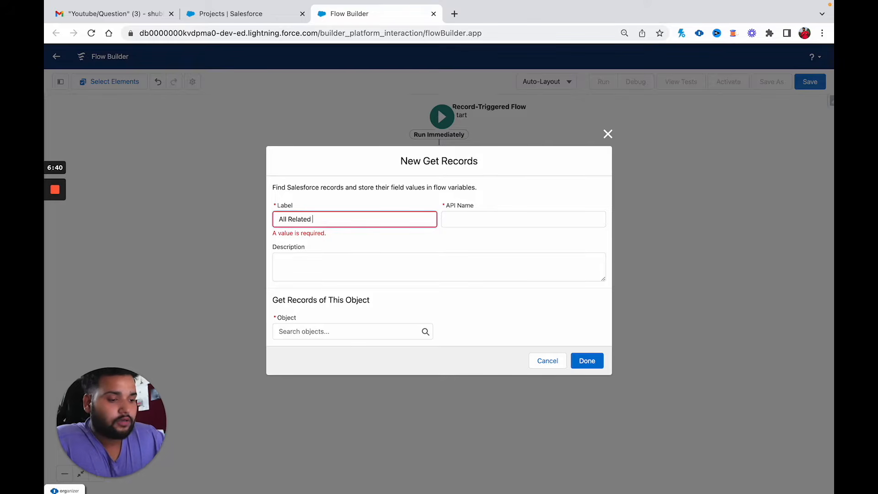
pyautogui.write('Pro')
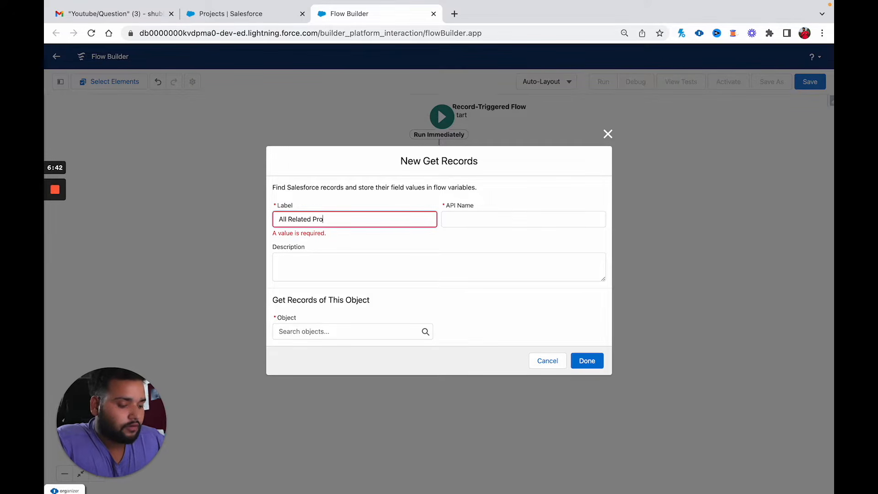
pyautogui.write('jects')
pyautogui.click(462, 220)
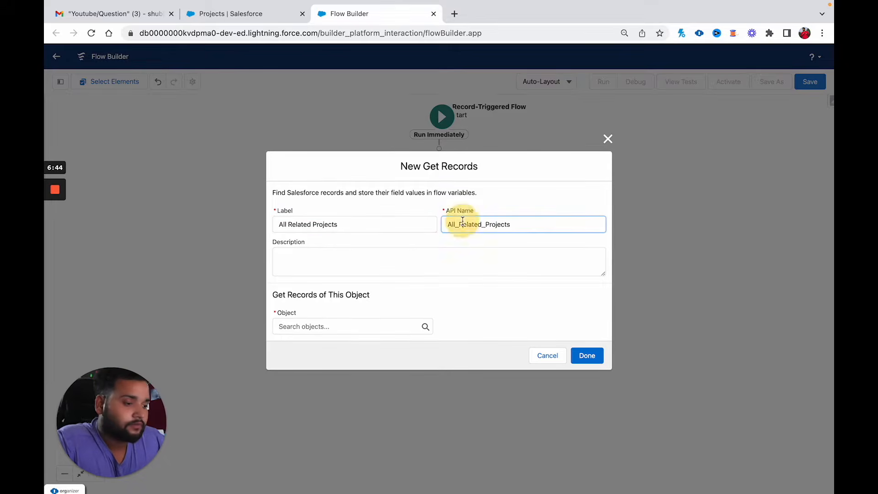
# - Set the All Related Projects element to get records of the Project object
pyautogui.click(314, 328)
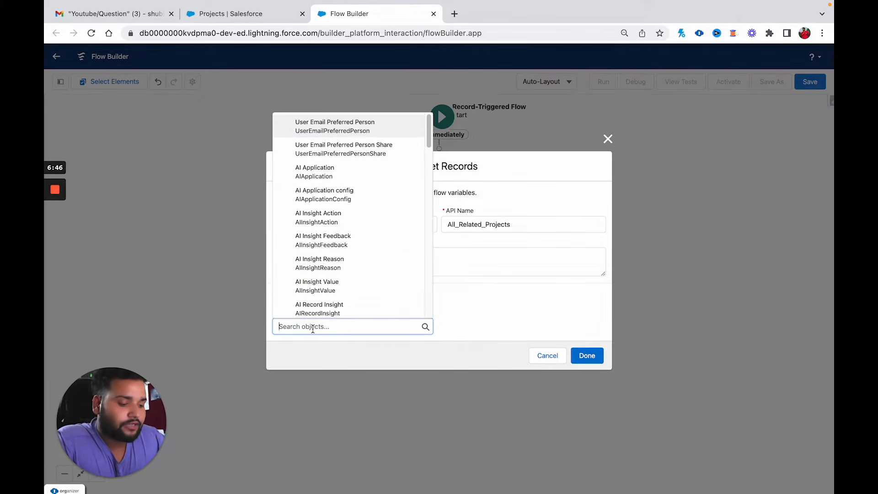
pyautogui.write('project')
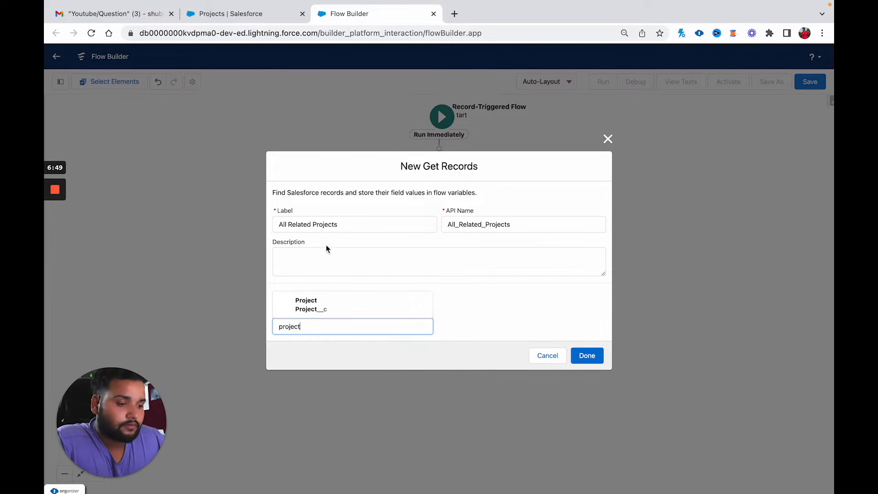
pyautogui.click(311, 304)
# - Filter the projects by Opportunity__c Equals $Record > Opportunity, store all records, and apply the Get Records element
pyautogui.scroll(-3, 321, 305)
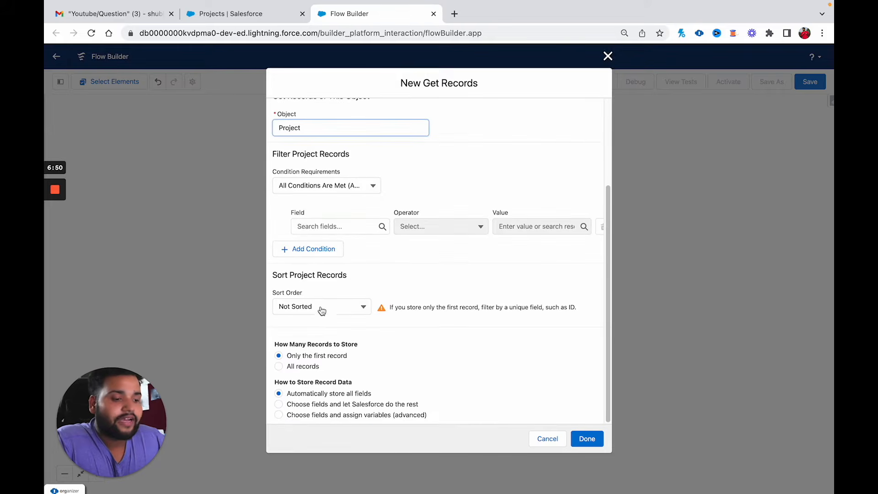
pyautogui.click(304, 224)
pyautogui.write('opp')
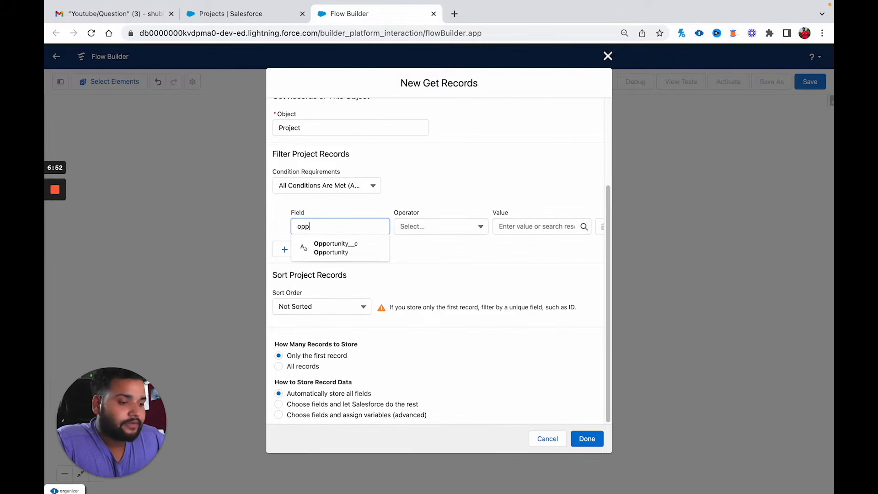
pyautogui.click(364, 247)
pyautogui.click(500, 226)
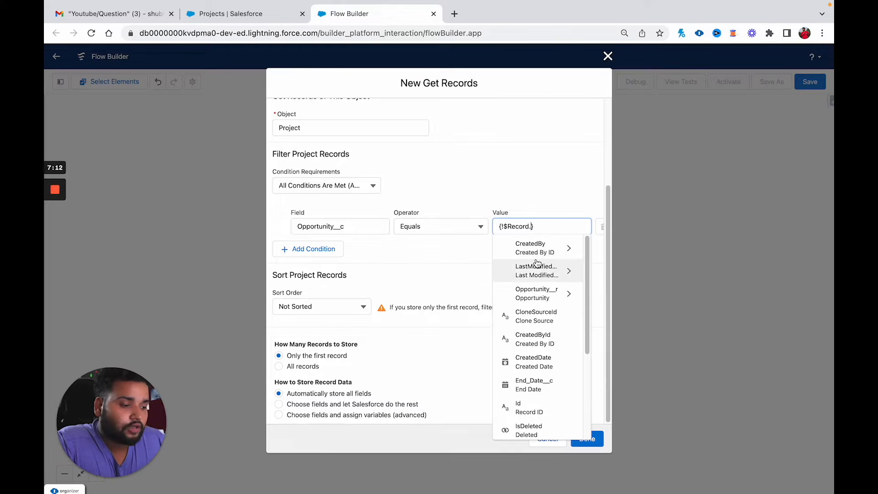
pyautogui.write('opp')
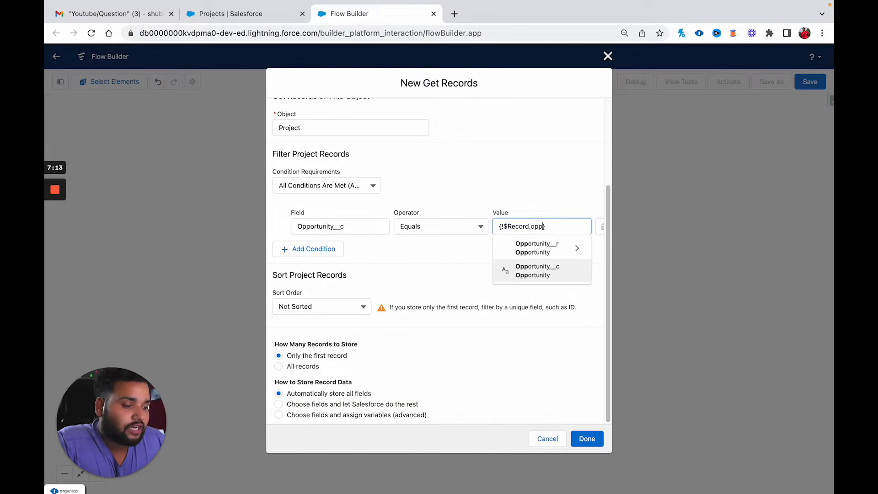
pyautogui.click(542, 276)
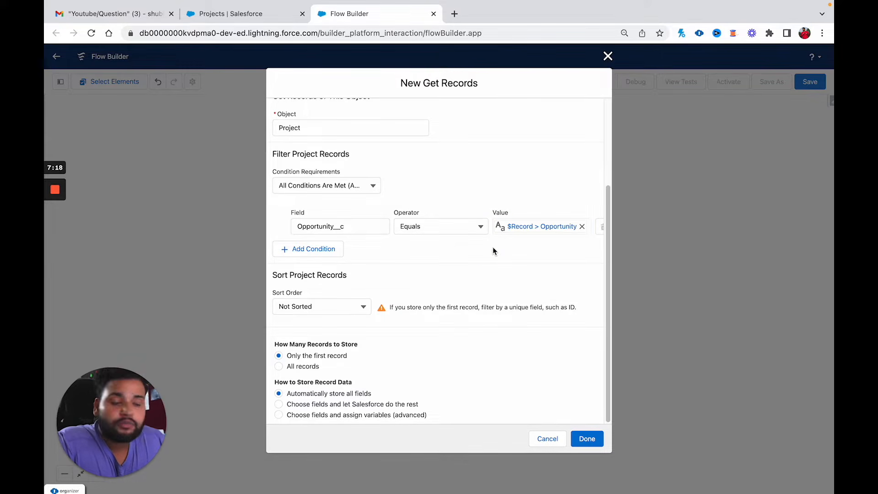
pyautogui.click(280, 366)
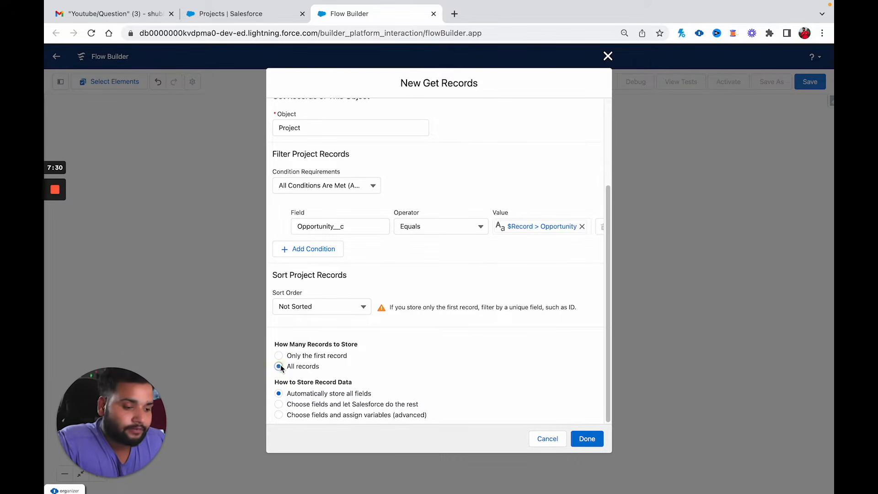
pyautogui.click(588, 439)
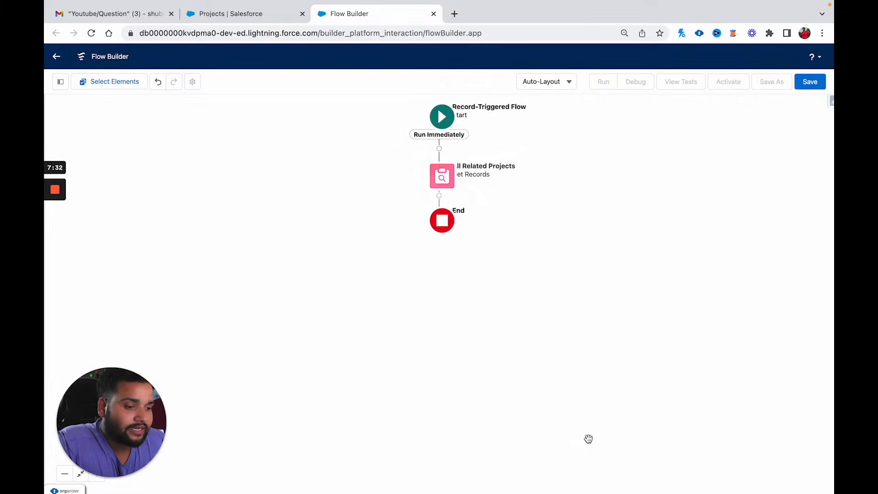
# - Add a Decision element after All Related Projects and label it "Check for Null"
pyautogui.click(439, 196)
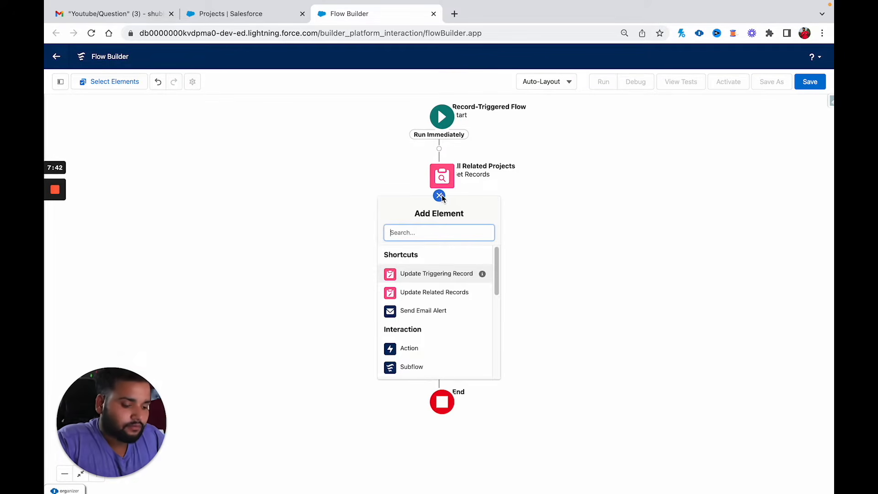
pyautogui.write('deci')
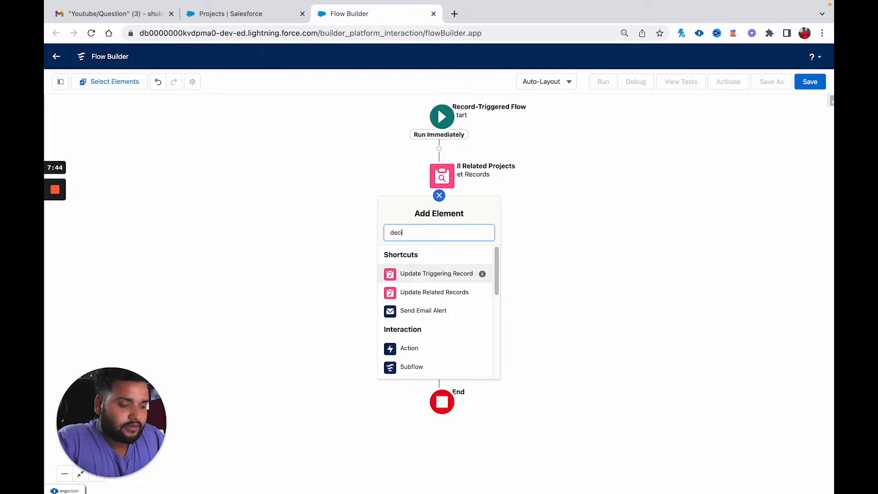
pyautogui.click(414, 255)
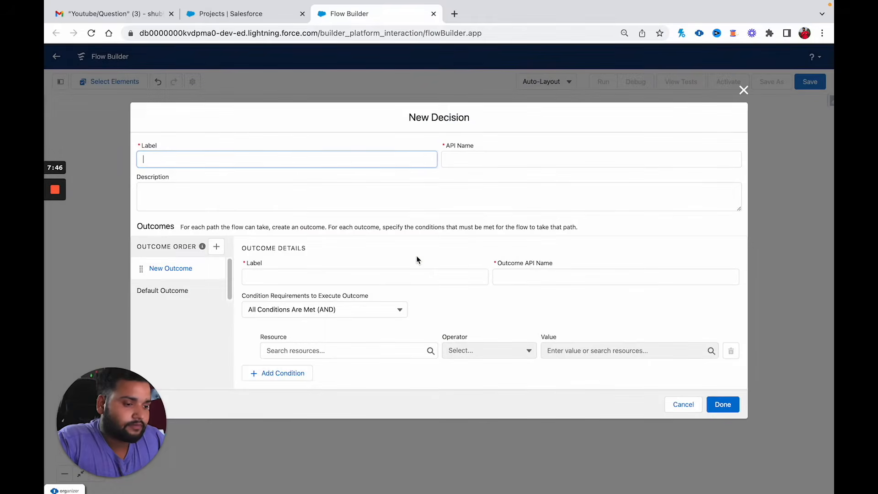
pyautogui.write('Check fo')
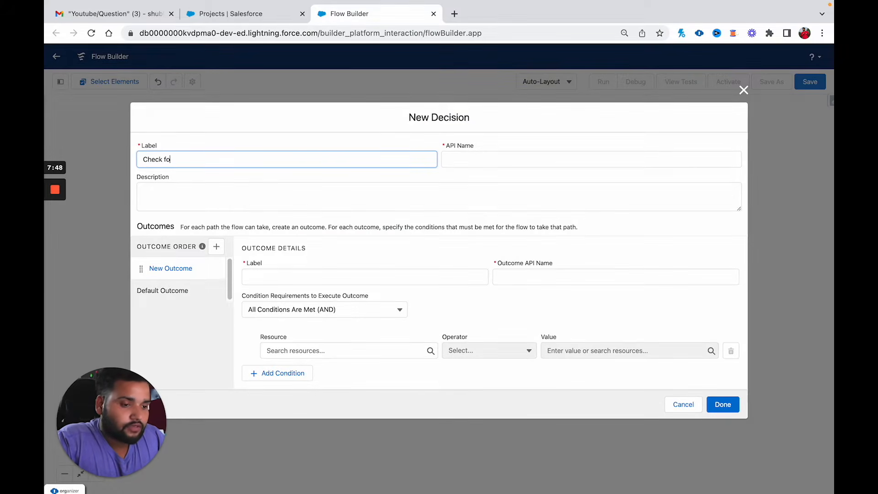
pyautogui.write('r Null')
pyautogui.click(555, 156)
# - Label the decision's new outcome "Not Null"
pyautogui.click(284, 276)
pyautogui.write('No')
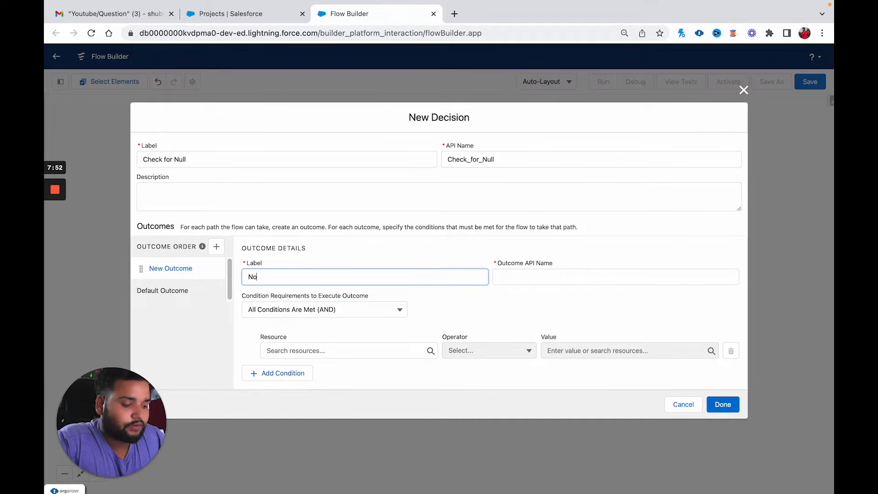
pyautogui.write('t Null')
pyautogui.click(520, 275)
pyautogui.click(315, 349)
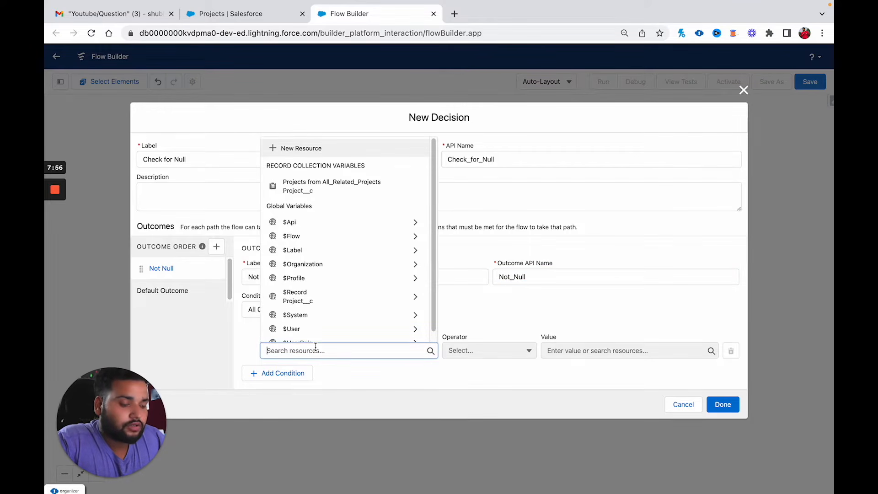
pyautogui.write('nu')
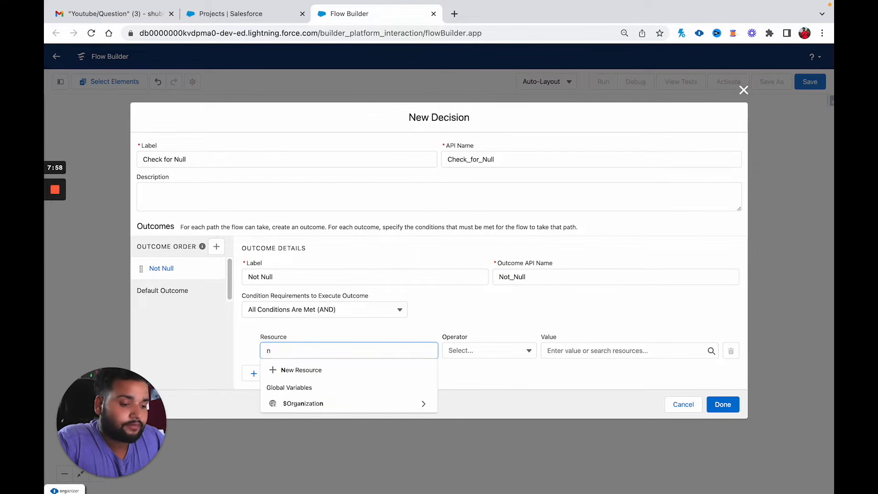
pyautogui.press('BackSpace')
pyautogui.press('BackSpace')
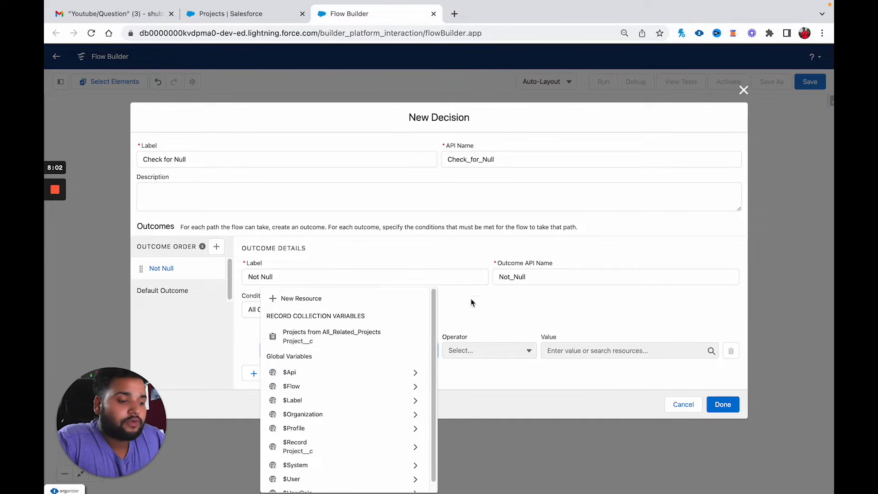
pyautogui.click(456, 316)
# - Set the Not Null condition to Projects from All_Related_Projects Is Null False and apply the decision
pyautogui.click(329, 351)
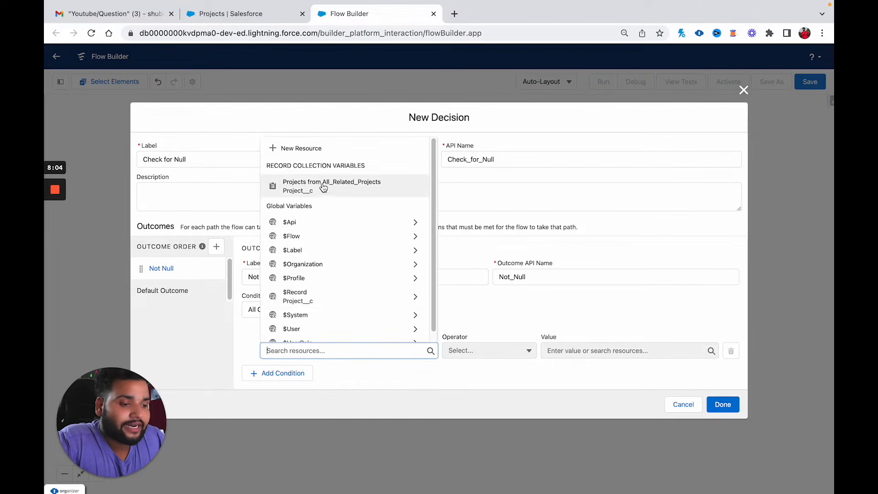
pyautogui.click(320, 182)
pyautogui.click(462, 351)
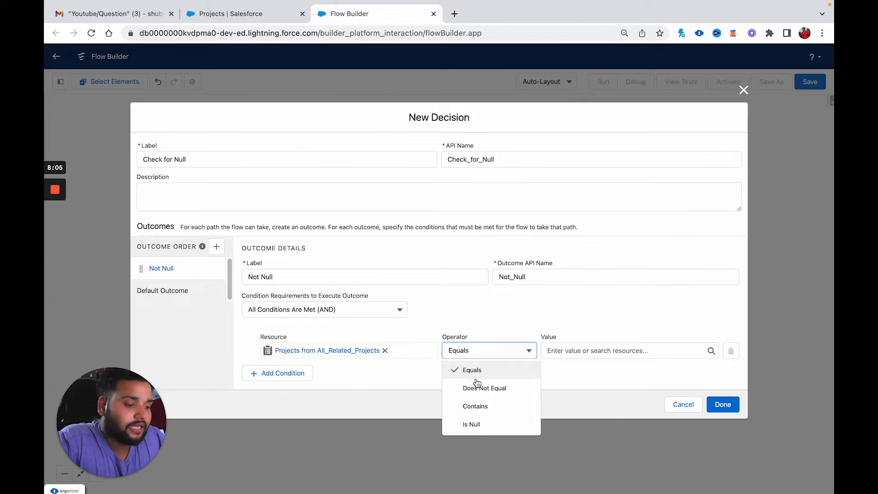
pyautogui.click(476, 423)
pyautogui.click(574, 350)
pyautogui.write('false')
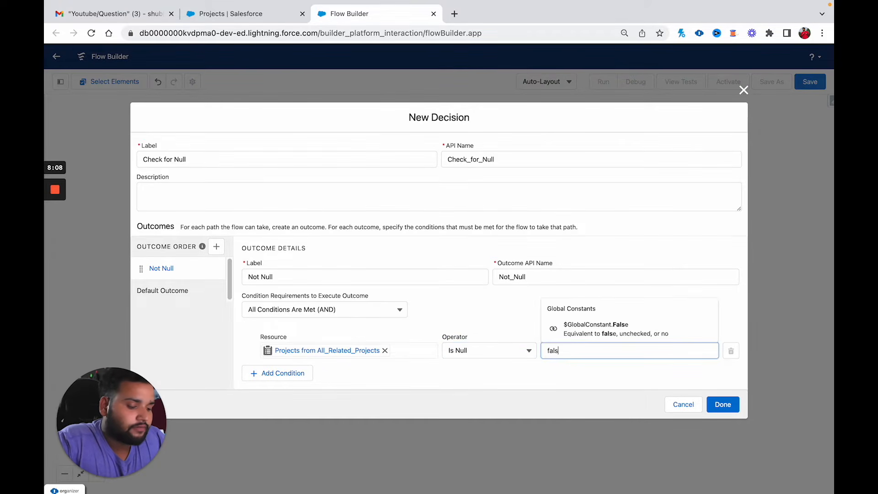
pyautogui.click(628, 330)
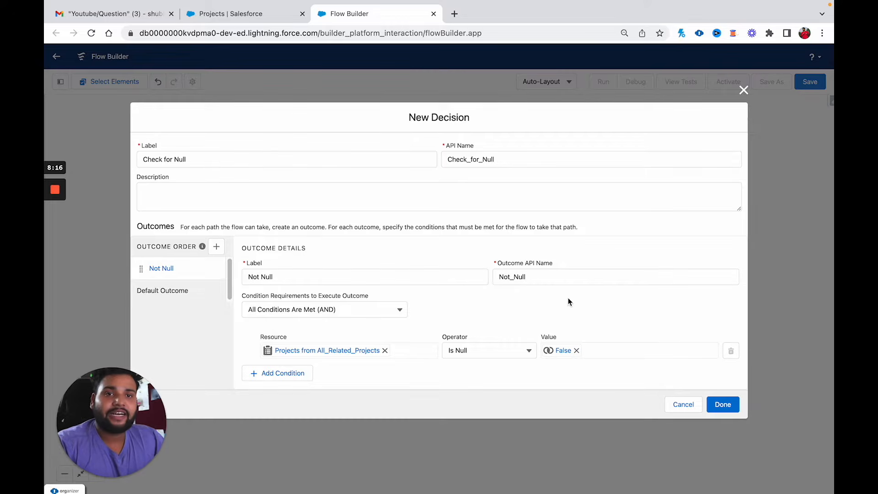
pyautogui.click(727, 411)
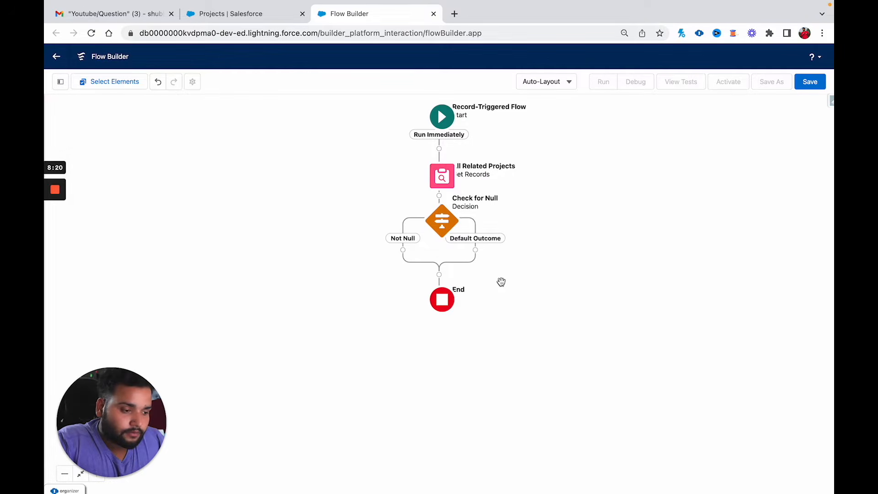
# - Add an Assignment element to the Not Null path of the Check for Null decision
pyautogui.click(402, 250)
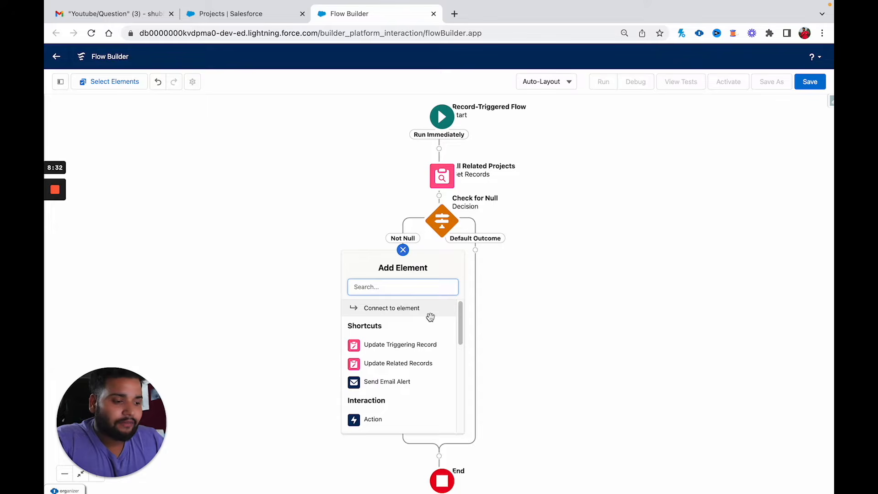
pyautogui.scroll(-1, 430, 317)
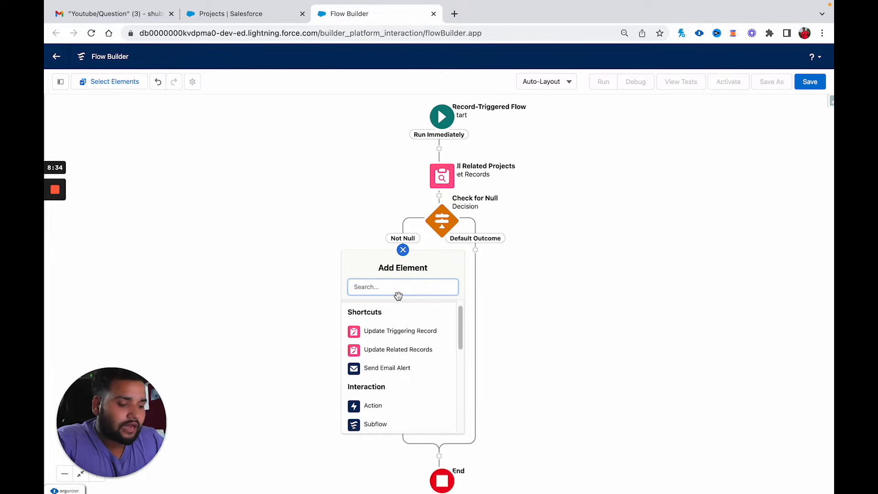
pyautogui.write('assi')
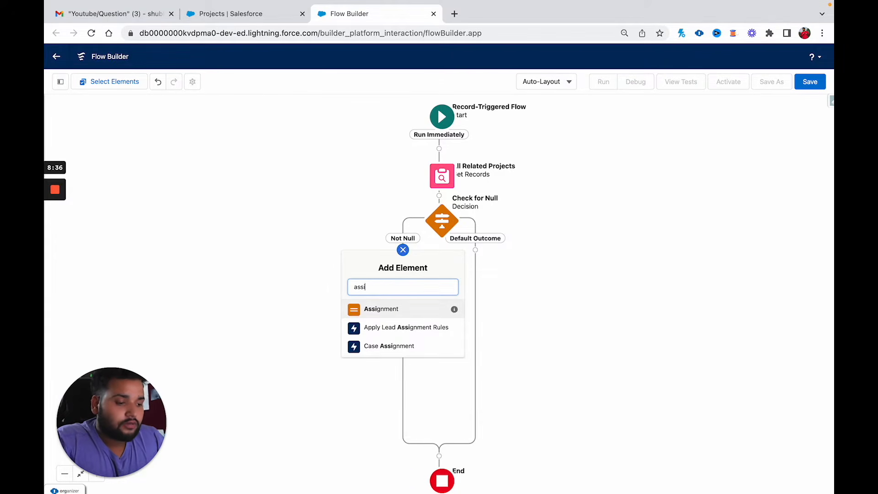
pyautogui.click(379, 309)
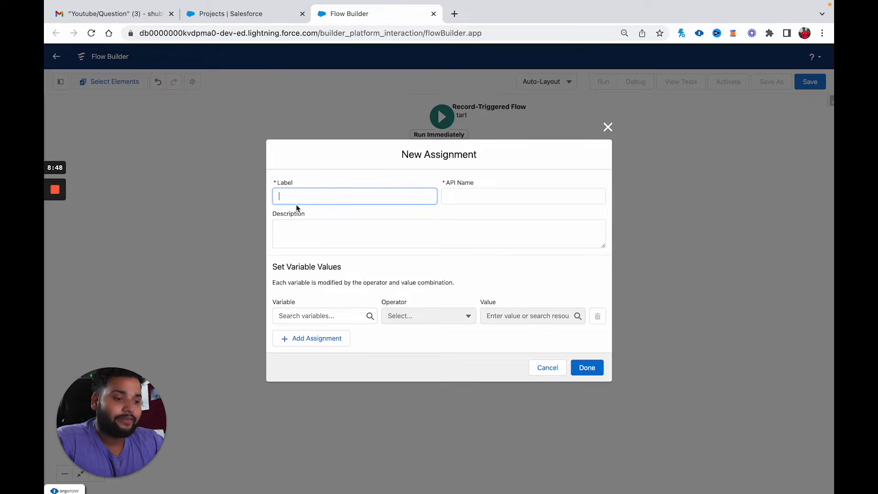
pyautogui.write('C')
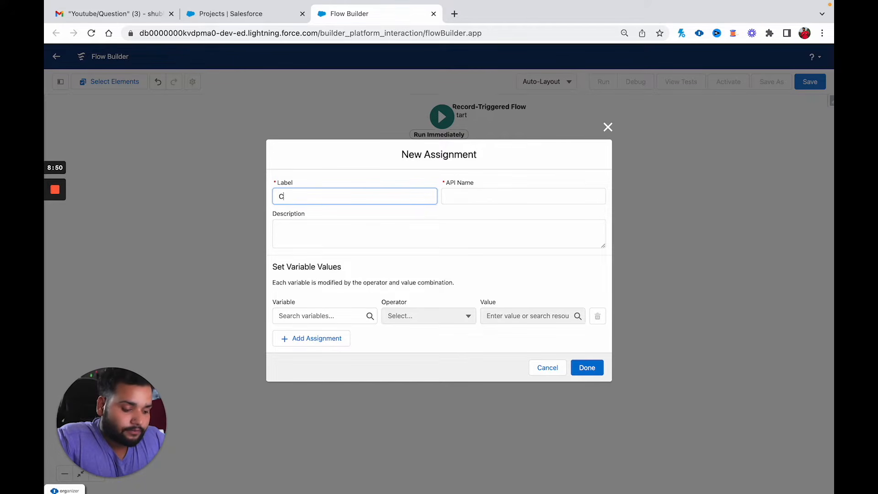
pyautogui.write('heck for Project')
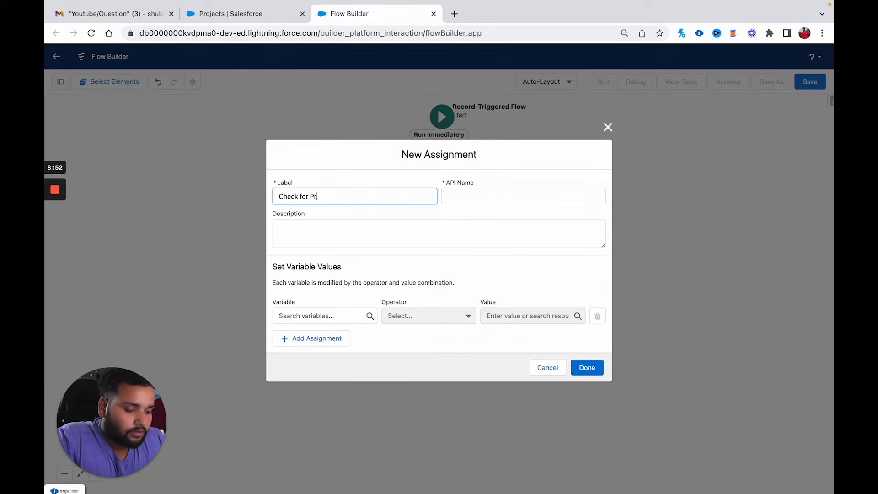
pyautogui.press('BackSpace')
pyautogui.press('BackSpace')
pyautogui.press('BackSpace')
pyautogui.press('BackSpace')
pyautogui.press('BackSpace')
pyautogui.press('BackSpace')
pyautogui.press('BackSpace')
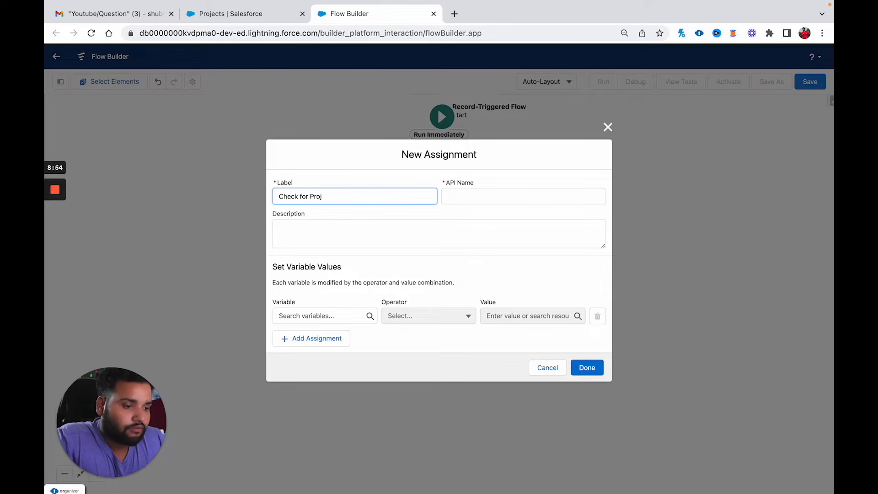
pyautogui.write('no')
pyautogui.hotkey('ctrl', 'a')
pyautogui.press('BackSpace')
# - Label the new Assignment element "assign no of projects" and let its API name fill from the label
pyautogui.write('assign no')
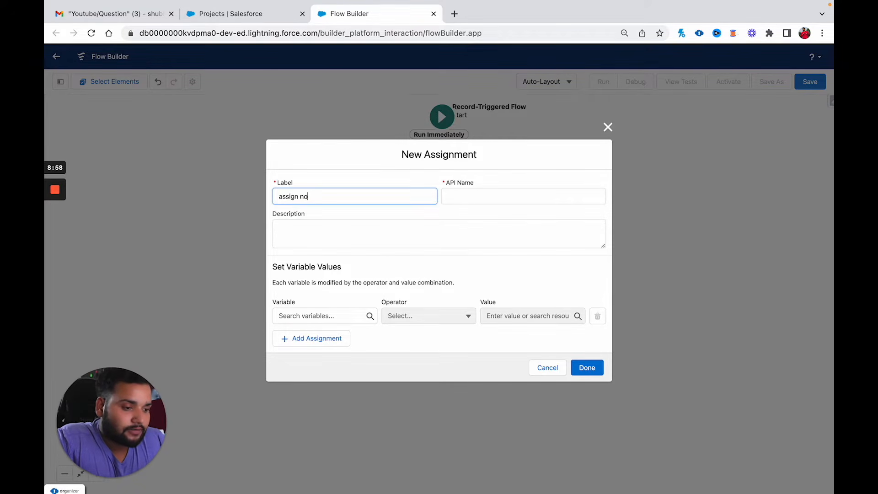
pyautogui.write(' of projects')
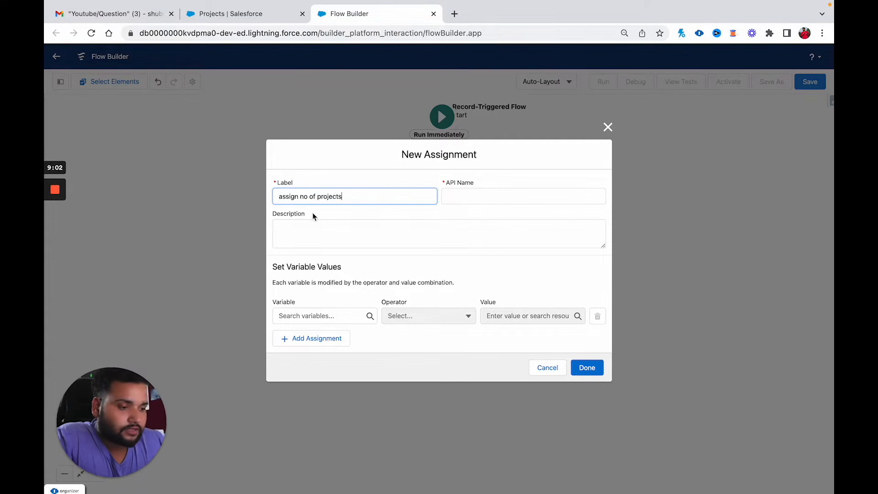
pyautogui.click(476, 200)
# - Create a Number variable "count" with 0 decimal places as the variable for the assignment
pyautogui.click(300, 320)
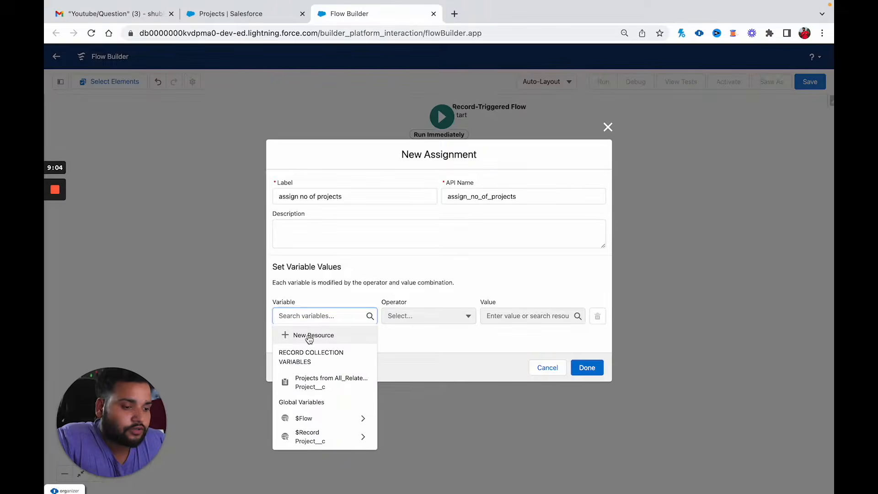
pyautogui.click(307, 336)
pyautogui.click(300, 228)
pyautogui.click(300, 255)
pyautogui.click(298, 247)
pyautogui.write('count')
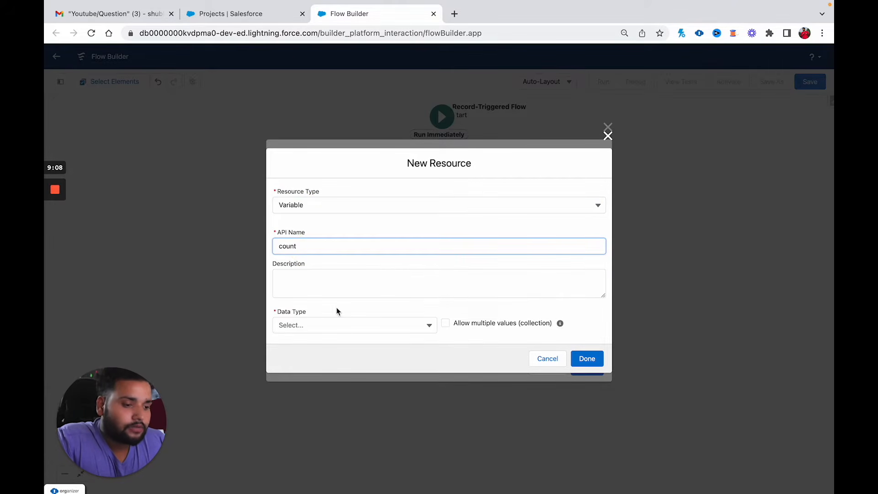
pyautogui.click(323, 326)
pyautogui.click(302, 180)
pyautogui.click(309, 311)
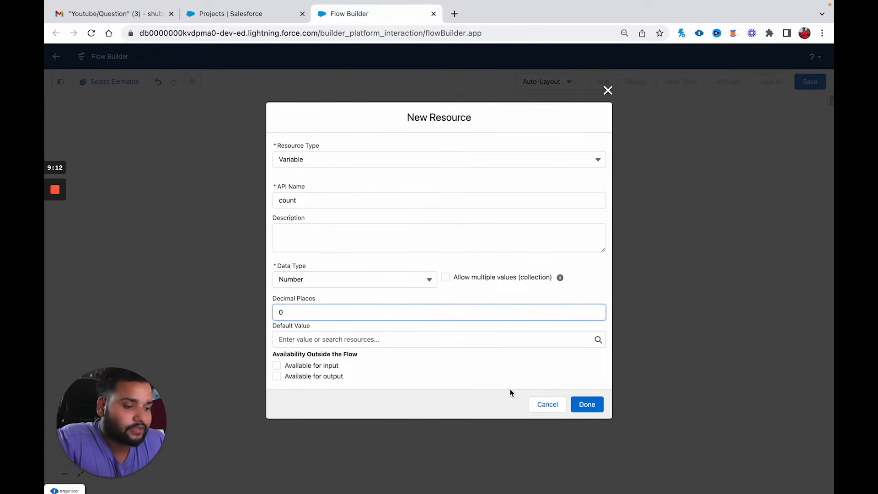
pyautogui.click(589, 405)
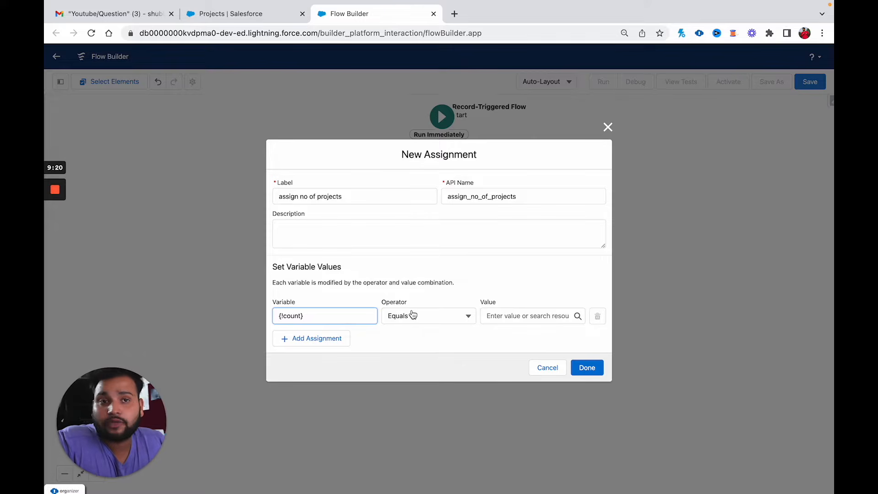
# - Assign count the Equals Count of Projects from All_Related_Projects and apply the assignment
pyautogui.click(412, 315)
pyautogui.click(421, 390)
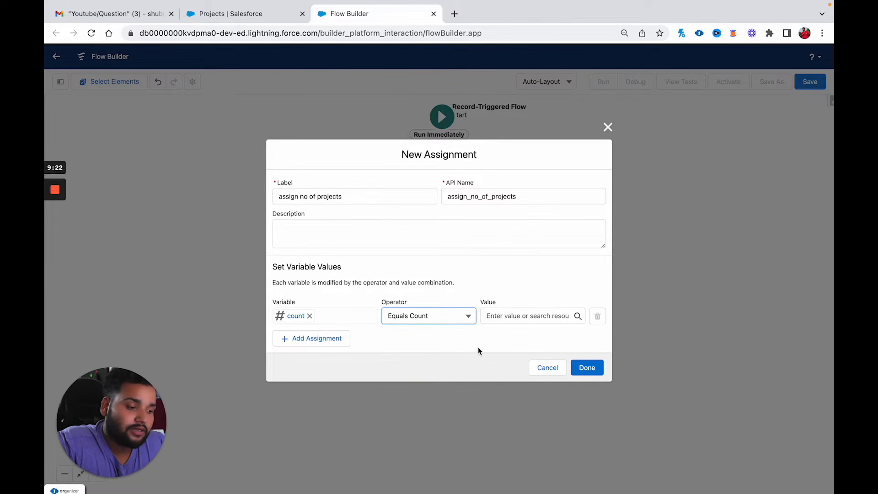
pyautogui.click(507, 316)
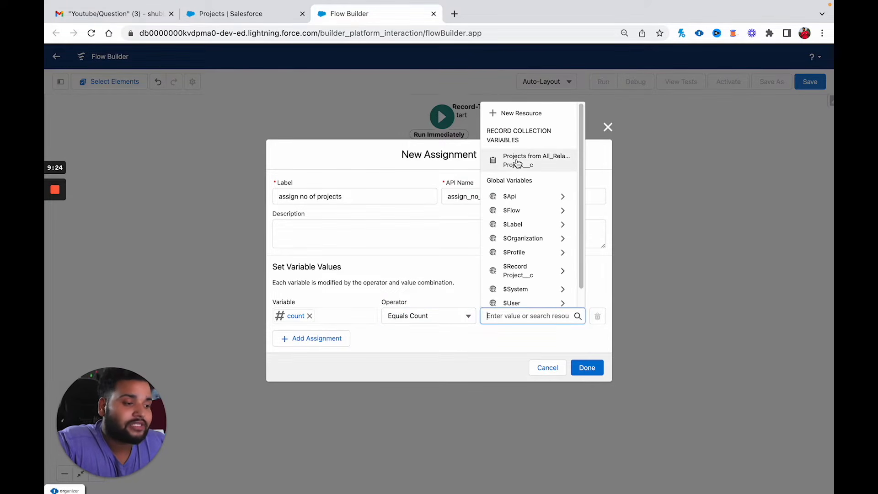
pyautogui.click(516, 161)
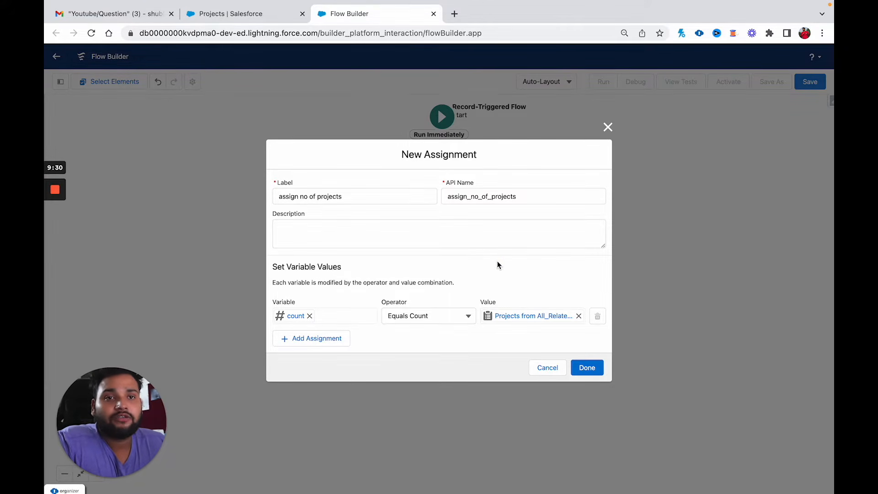
pyautogui.click(589, 372)
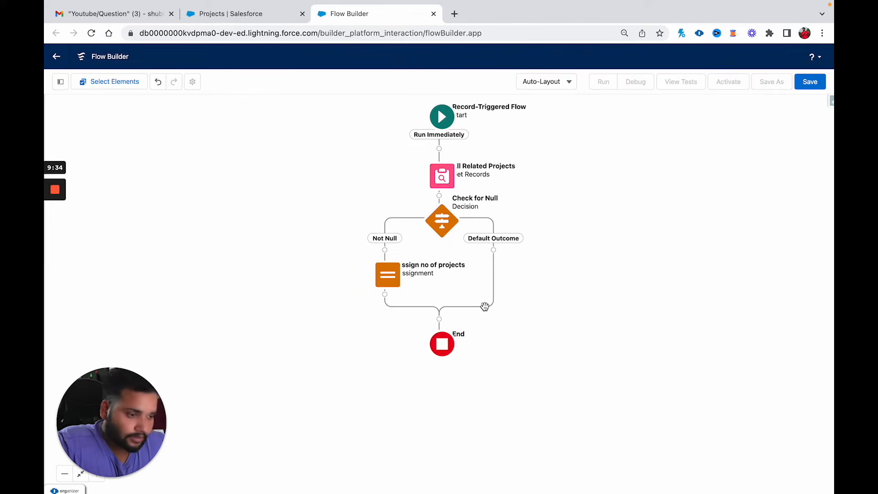
# - Add a Decision element directly after the assign no of projects assignment on the Not Null path
pyautogui.click(384, 295)
pyautogui.write('dec')
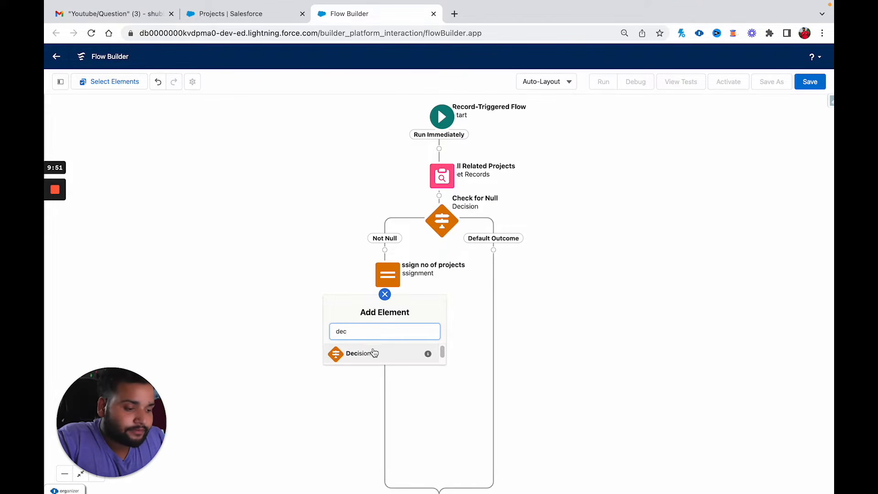
pyautogui.click(374, 353)
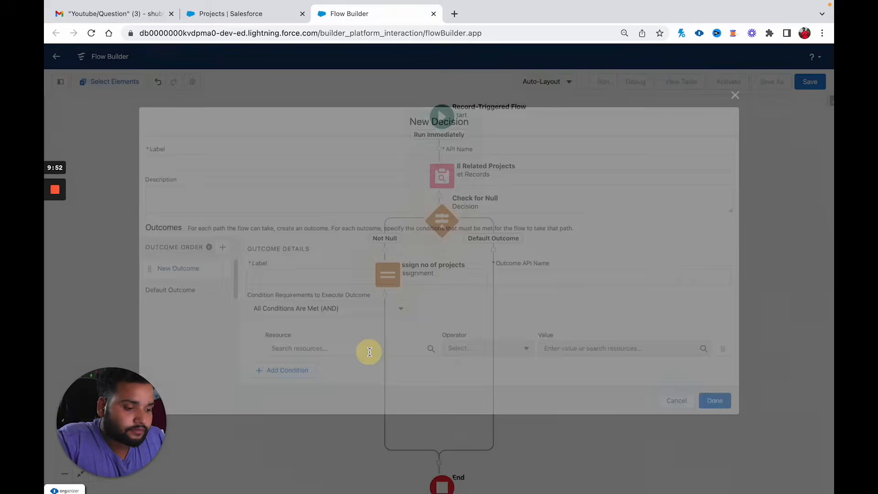
# - Label the new decision "Check for Project Limit" and let its API name fill from the label
pyautogui.write('Check')
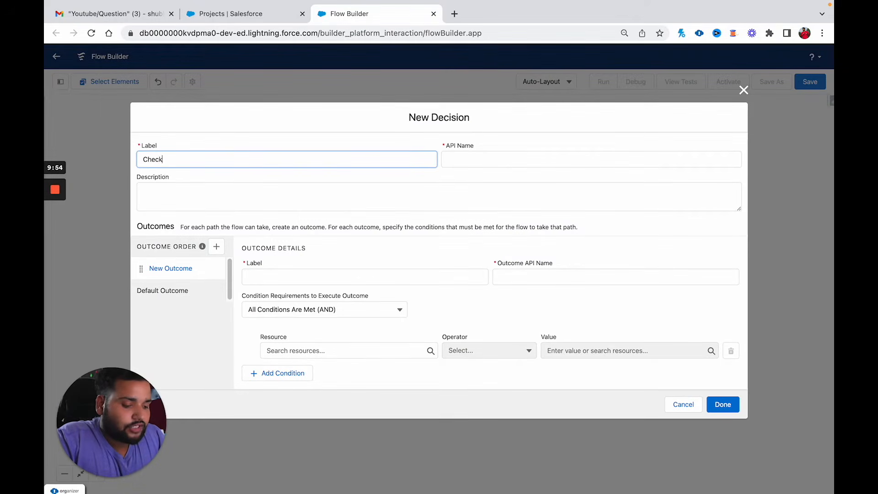
pyautogui.write(' for Project lIMIT')
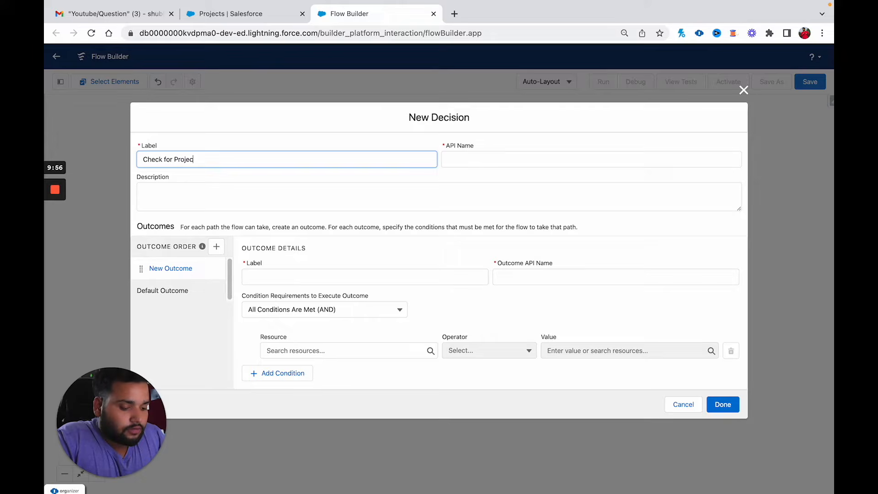
pyautogui.press('BackSpace')
pyautogui.press('BackSpace')
pyautogui.press('BackSpace')
pyautogui.press('BackSpace')
pyautogui.press('BackSpace')
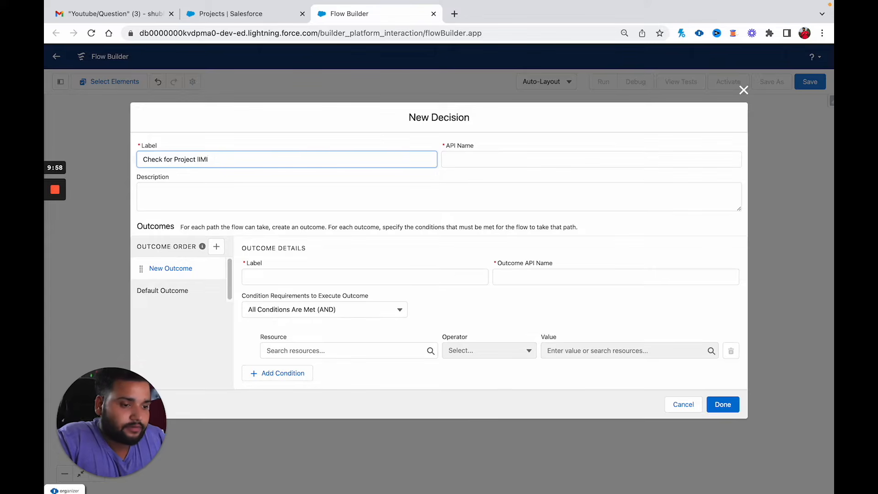
pyautogui.write('Limit')
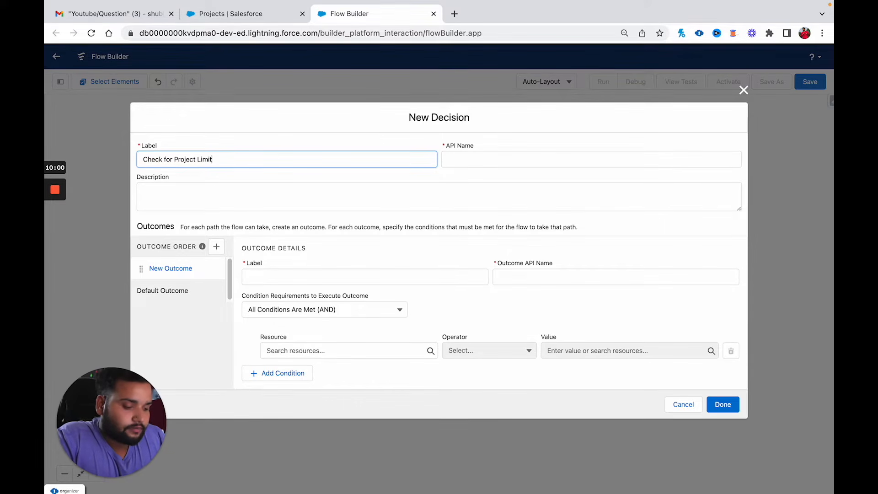
pyautogui.click(474, 164)
# - Label the decision's first outcome "Project Limit Not Exceeded" and let its API name fill from the label
pyautogui.click(262, 277)
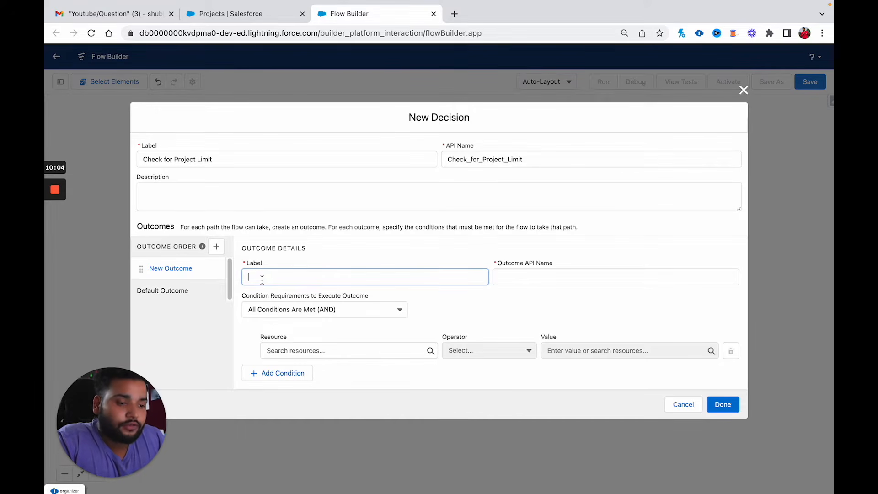
pyautogui.write('Project L')
pyautogui.press('BackSpace')
pyautogui.write('Limit')
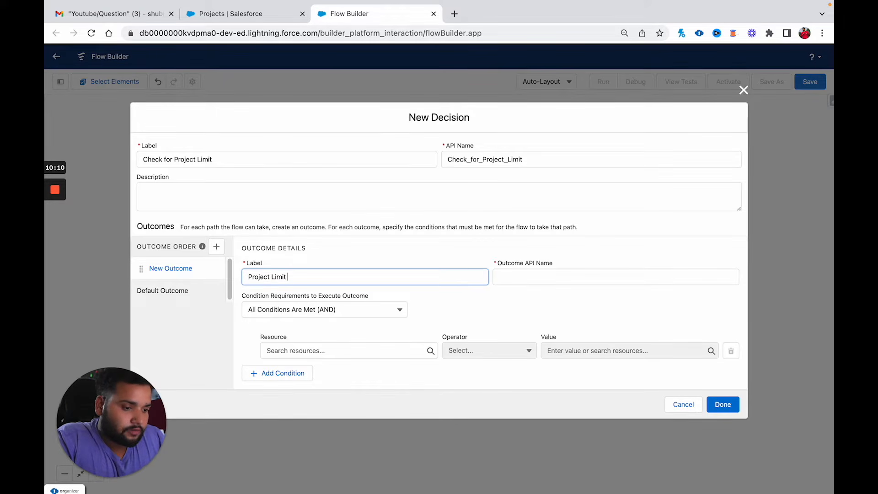
pyautogui.write(' Not')
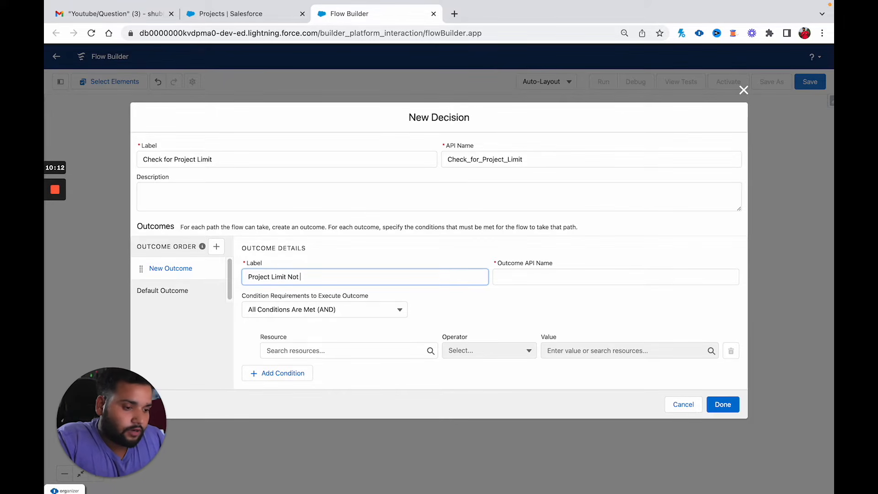
pyautogui.write(' Excee')
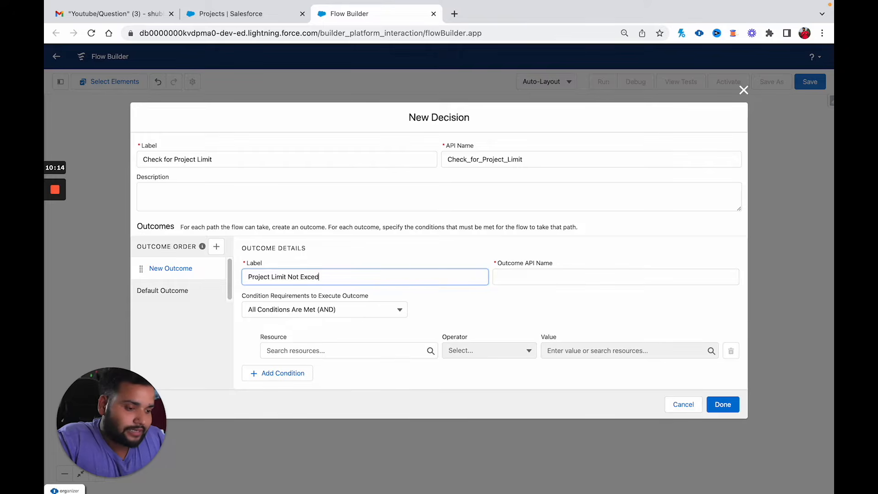
pyautogui.write('ded')
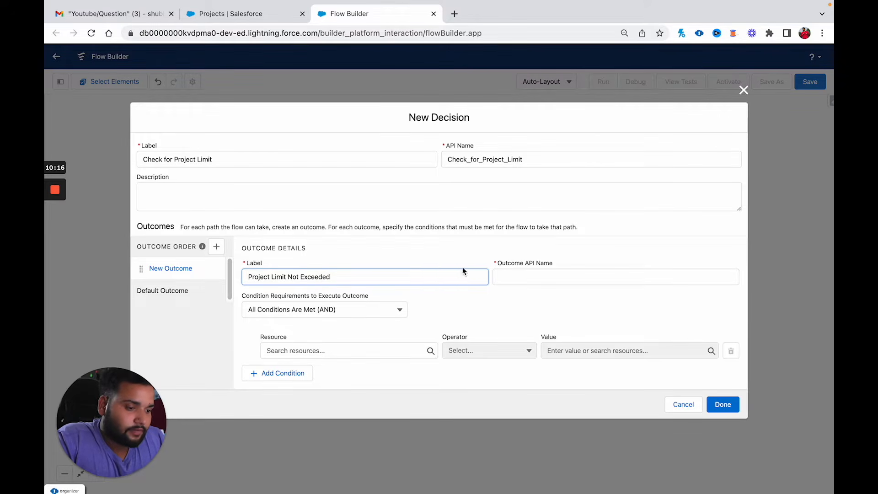
pyautogui.click(519, 274)
# - Use the count variable with the Less Than or Equal operator in the Project Limit Not Exceeded condition
pyautogui.click(310, 350)
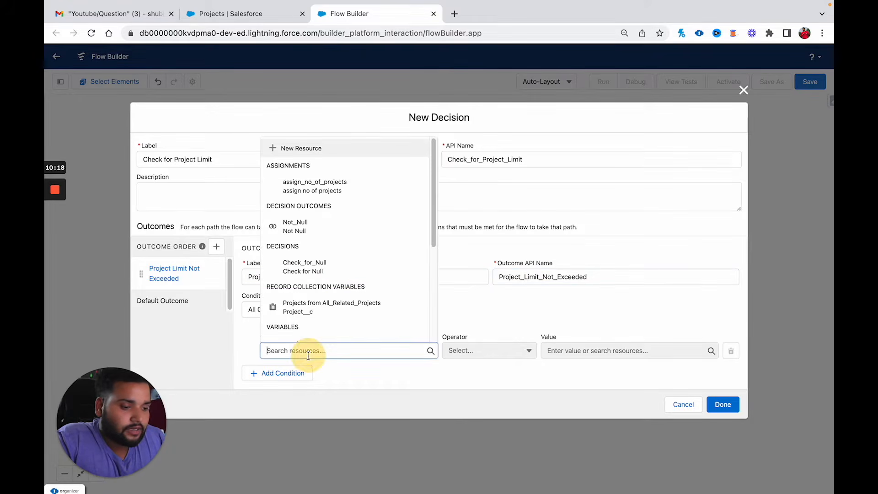
pyautogui.write('count')
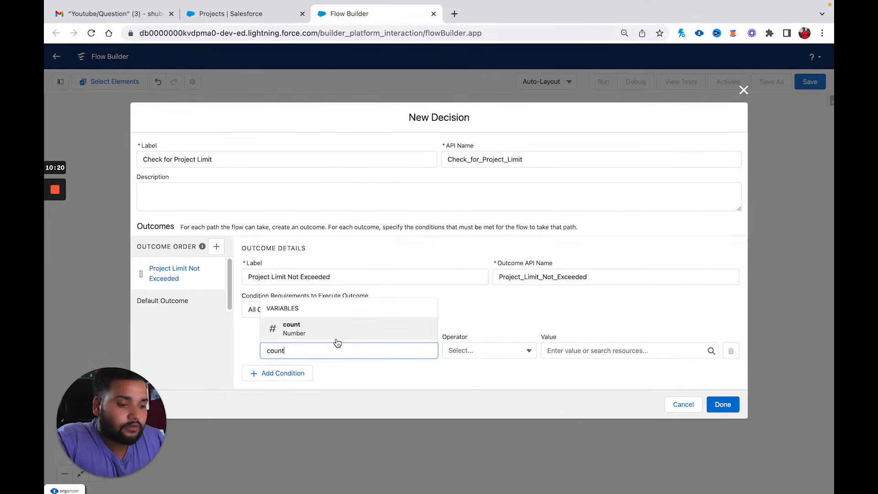
pyautogui.click(320, 332)
pyautogui.click(475, 357)
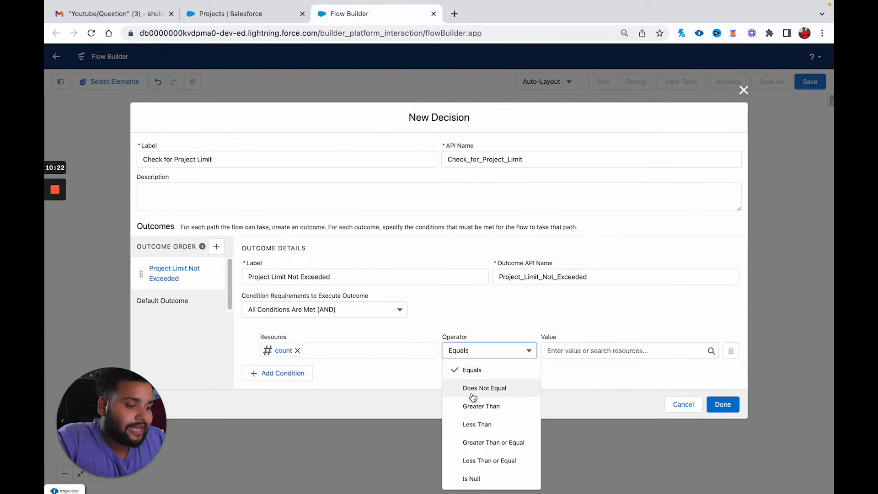
pyautogui.click(475, 460)
# - Set the condition's comparison value to $Record > Opportunity > Project Limit
pyautogui.click(594, 350)
pyautogui.write('reco')
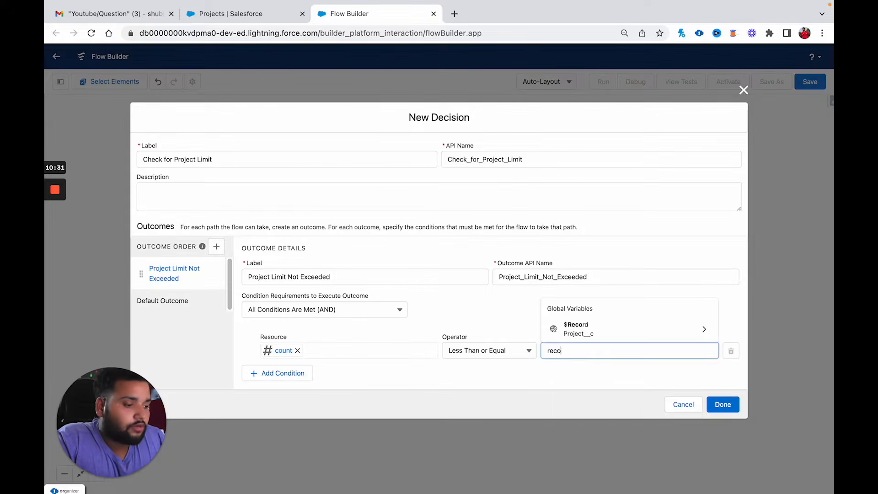
pyautogui.click(603, 330)
pyautogui.write('opp')
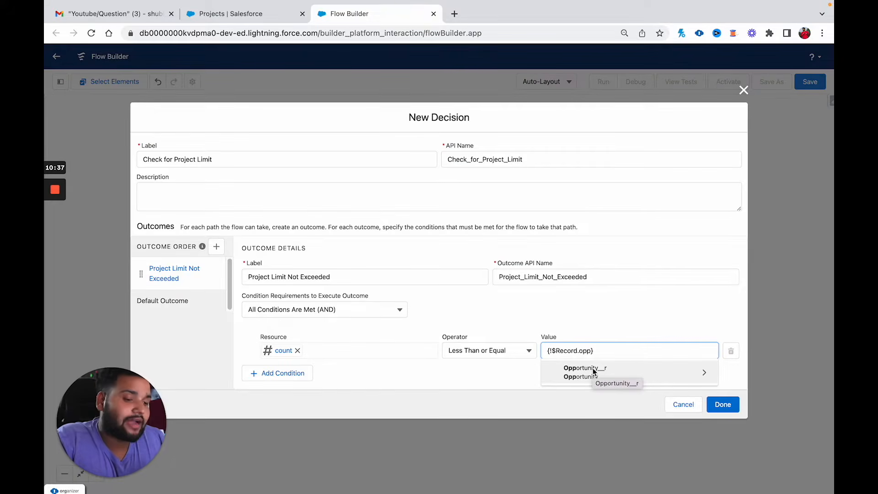
pyautogui.click(593, 371)
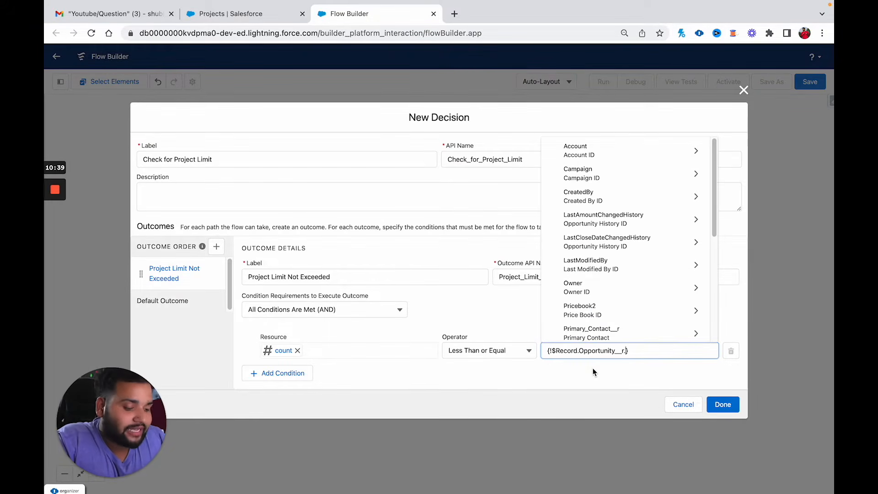
pyautogui.write('pro')
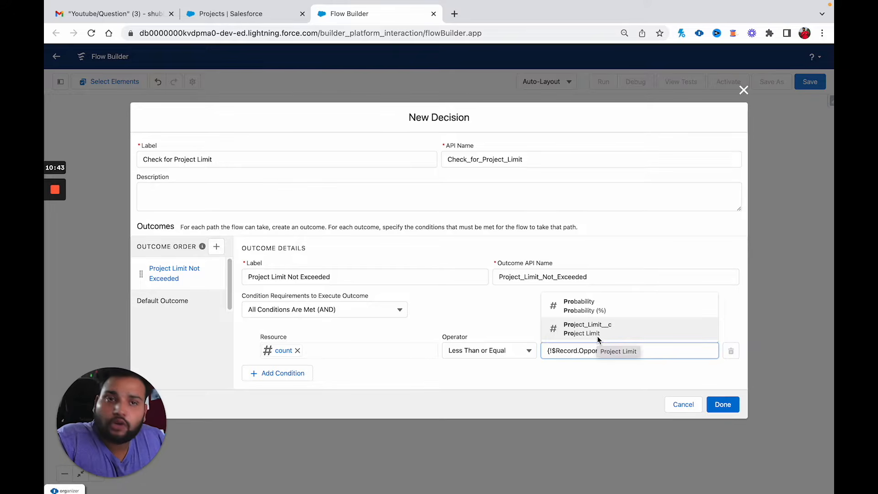
pyautogui.click(597, 337)
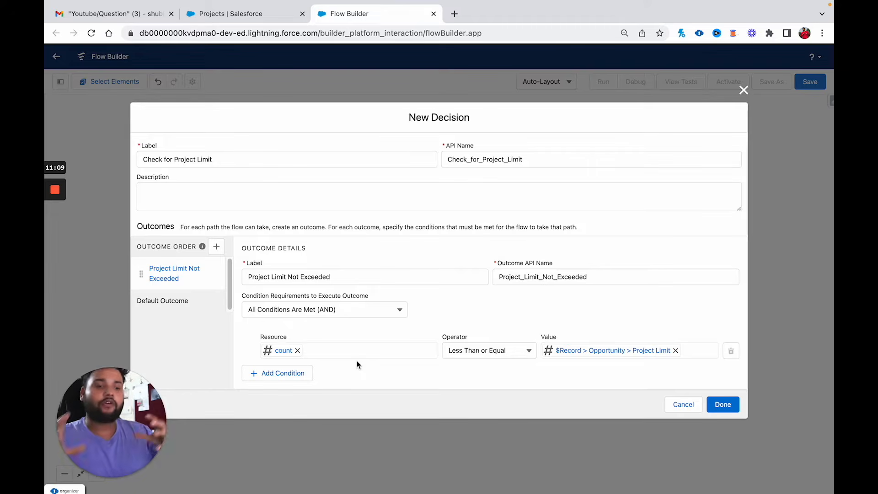
# - Rename the decision's default outcome as "Limit Exceeded" and apply the decision
pyautogui.click(188, 300)
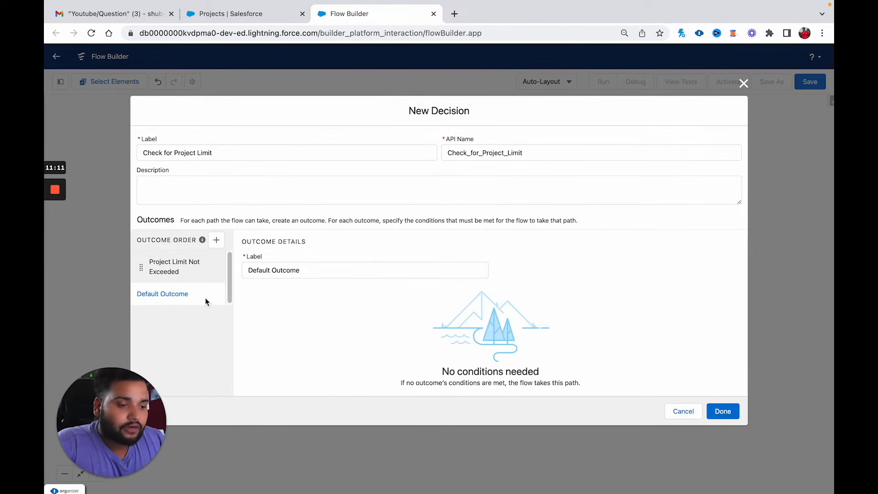
pyautogui.moveTo(302, 269); pyautogui.dragTo(213, 270)
pyautogui.write('Li')
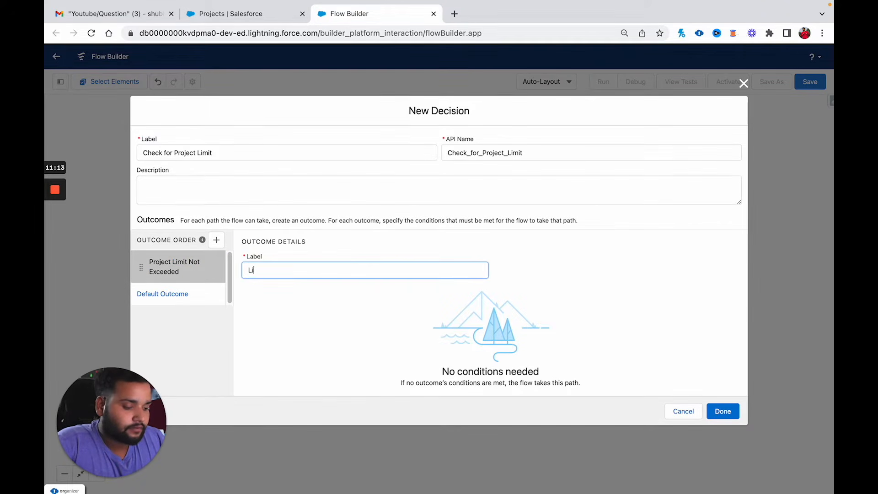
pyautogui.write('mit Exceeded')
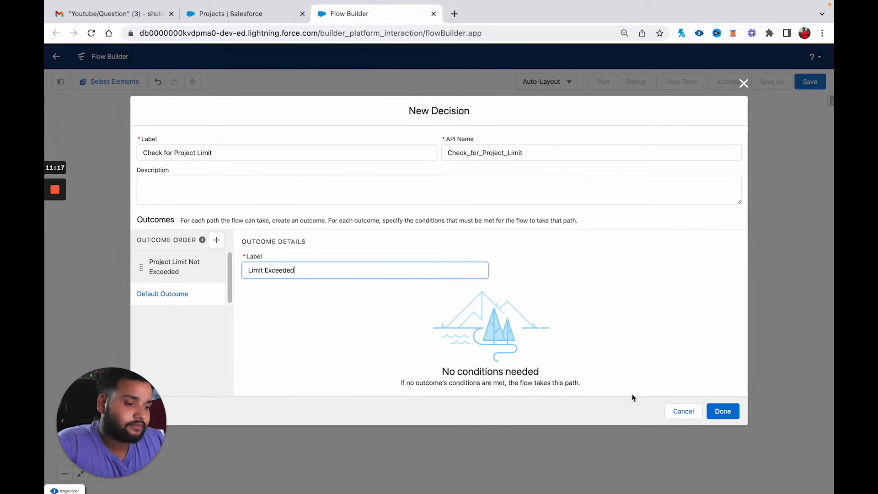
pyautogui.click(721, 410)
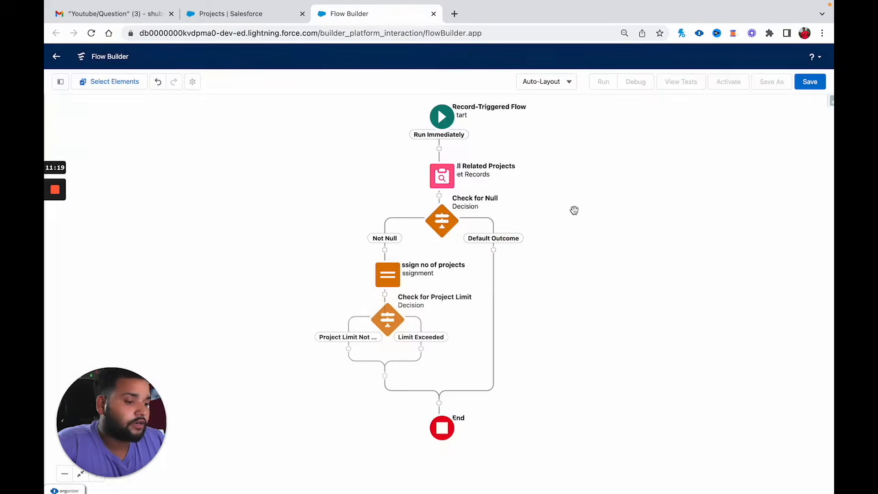
# - Add a Send Email action to the Limit Exceeded path and look through its available input values
pyautogui.moveTo(494, 279); pyautogui.dragTo(436, 207)
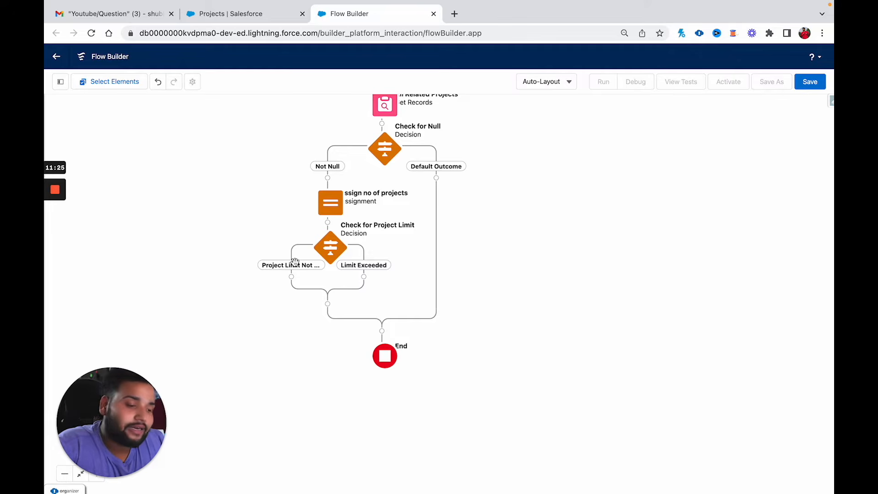
pyautogui.click(364, 277)
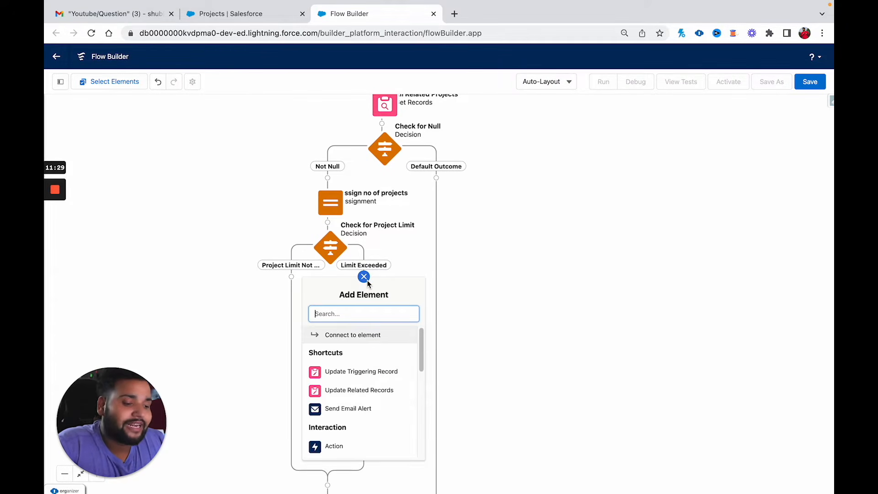
pyautogui.write('send')
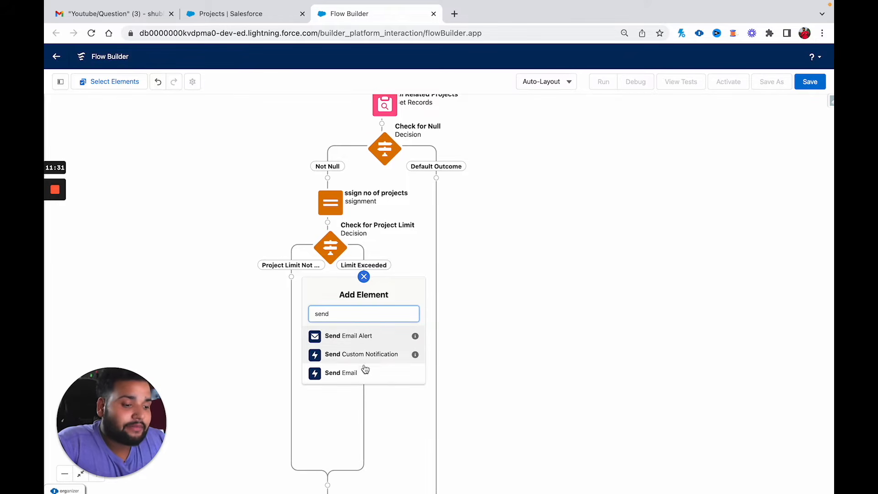
pyautogui.click(350, 373)
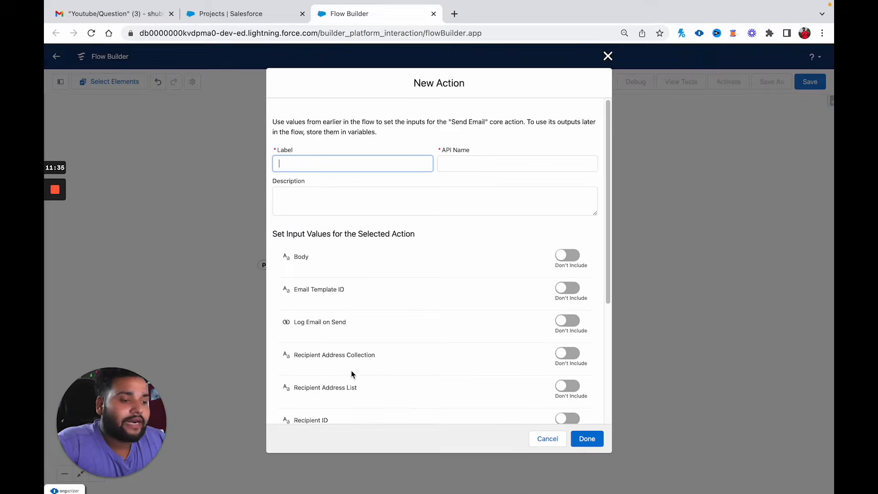
pyautogui.scroll(-5, 456, 287)
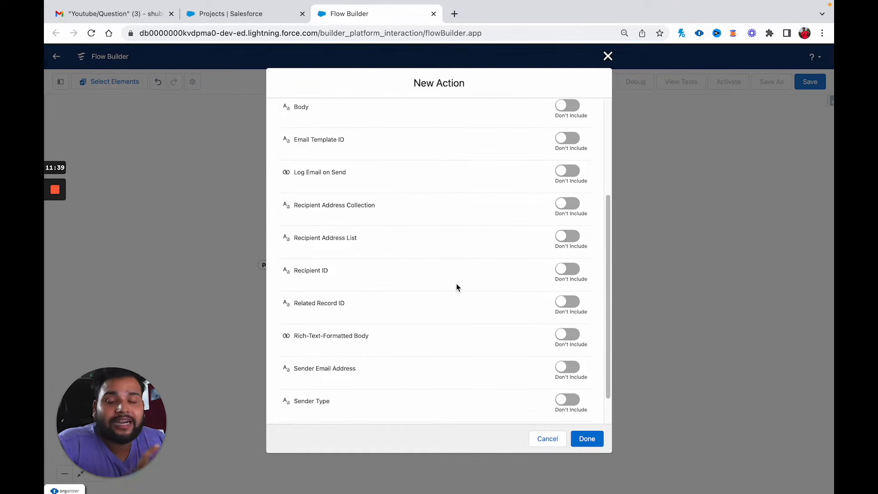
pyautogui.scroll(5, 456, 287)
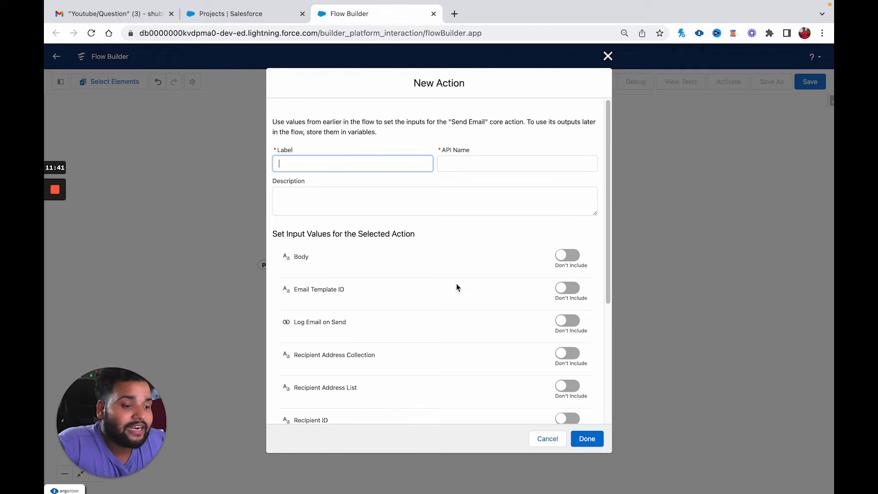
pyautogui.scroll(-2, 456, 287)
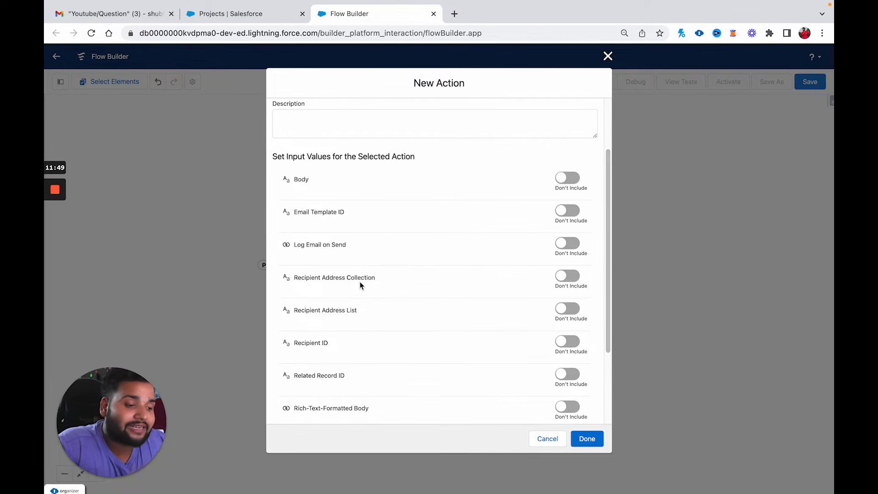
pyautogui.scroll(-3, 354, 315)
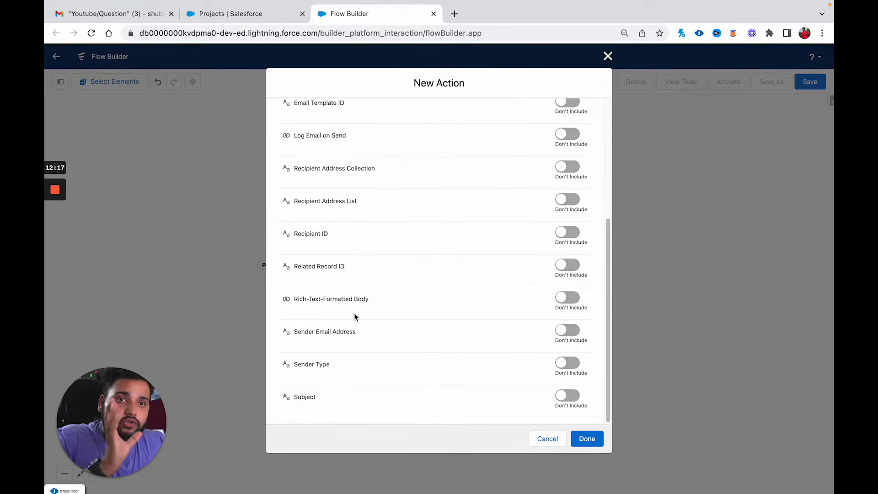
# - Label the Send Email action "Send Limit Exhausted Reminder" and let its API name fill in from the label
pyautogui.scroll(4, 355, 316)
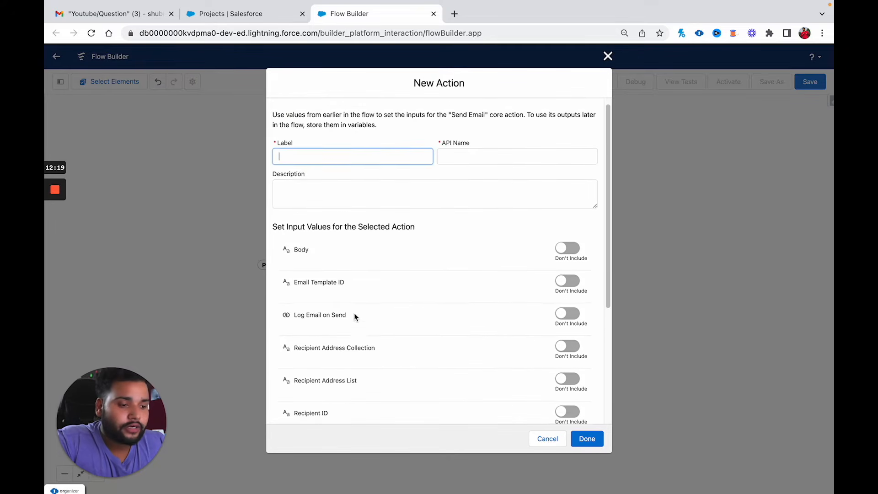
pyautogui.scroll(-2, 355, 317)
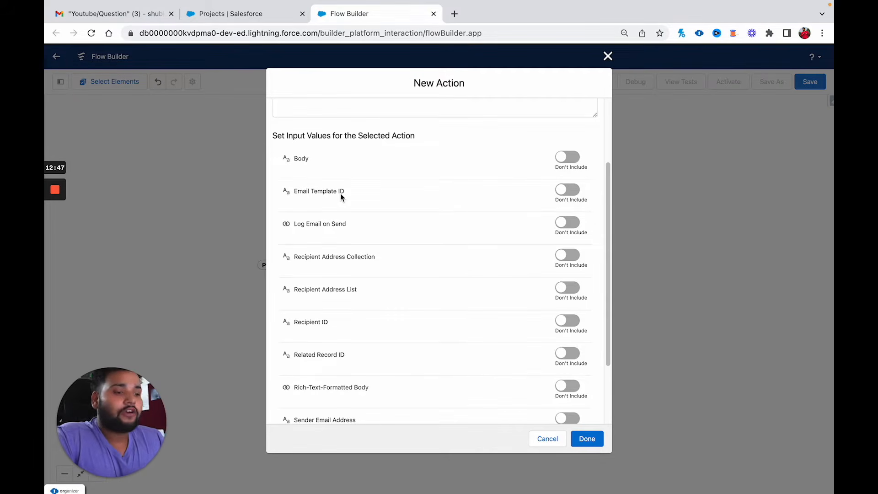
pyautogui.scroll(3, 562, 161)
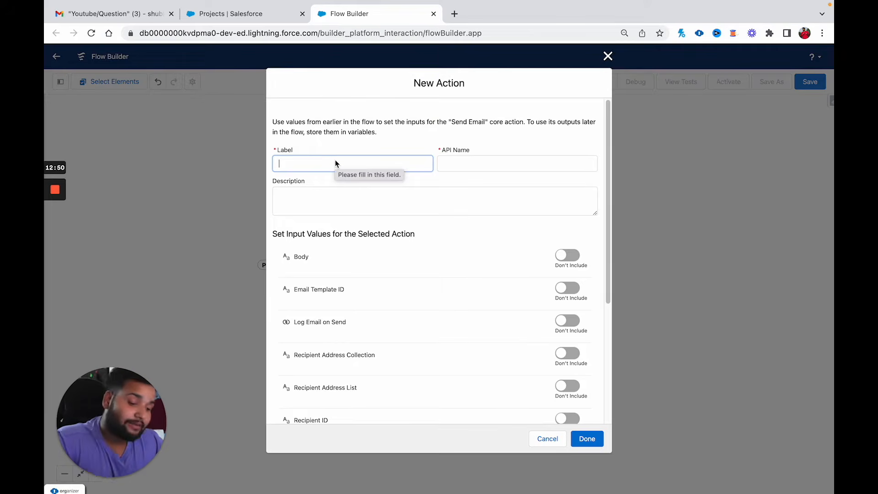
pyautogui.write('Send Email')
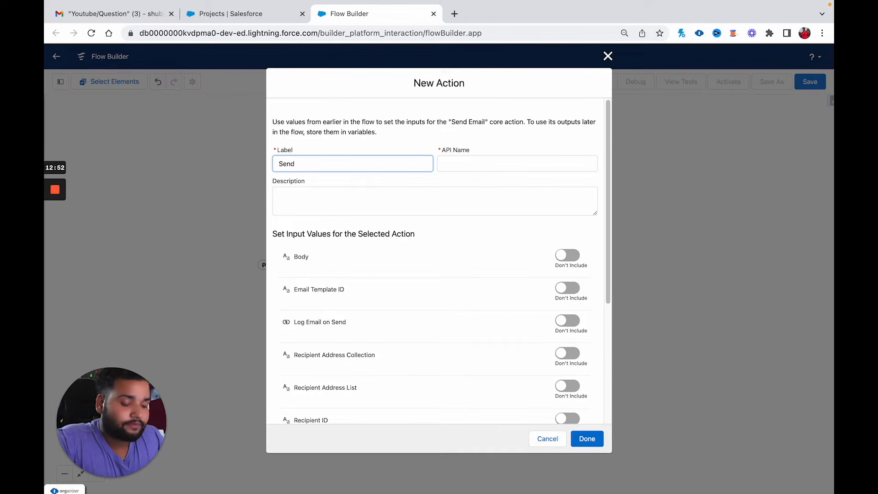
pyautogui.press('BackSpace')
pyautogui.press('BackSpace')
pyautogui.press('BackSpace')
pyautogui.press('BackSpace')
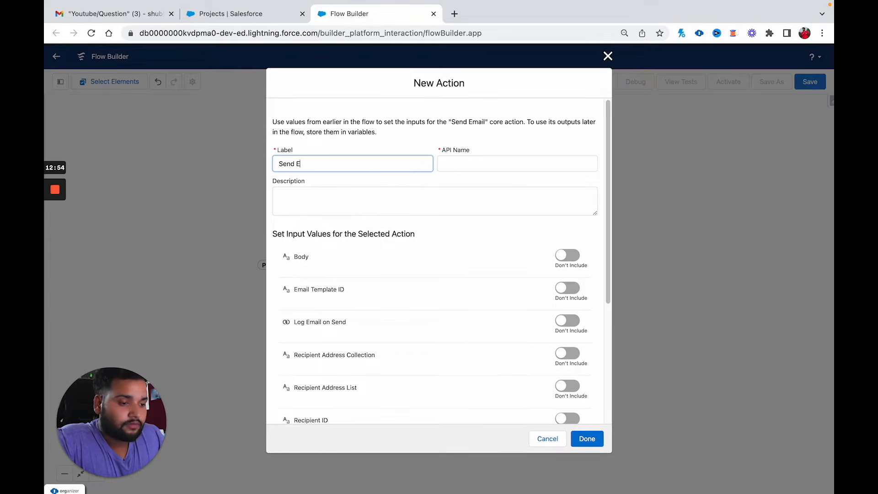
pyautogui.write('Limit Exhauh')
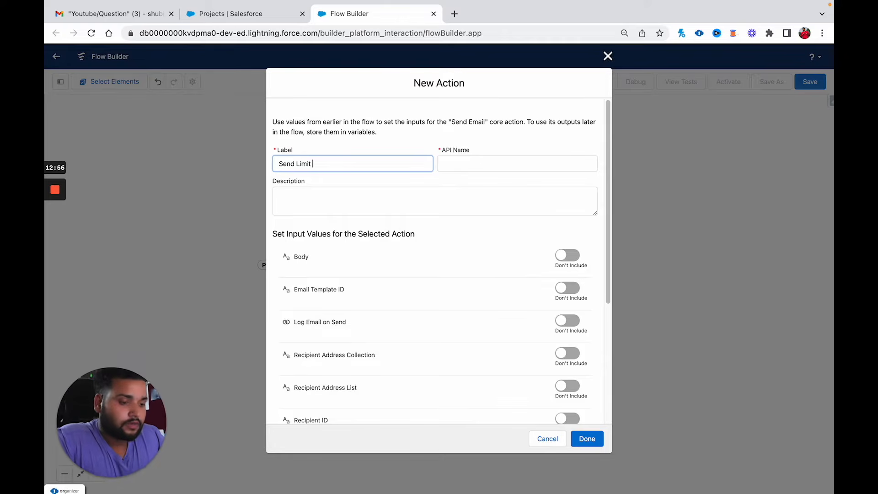
pyautogui.press('BackSpace')
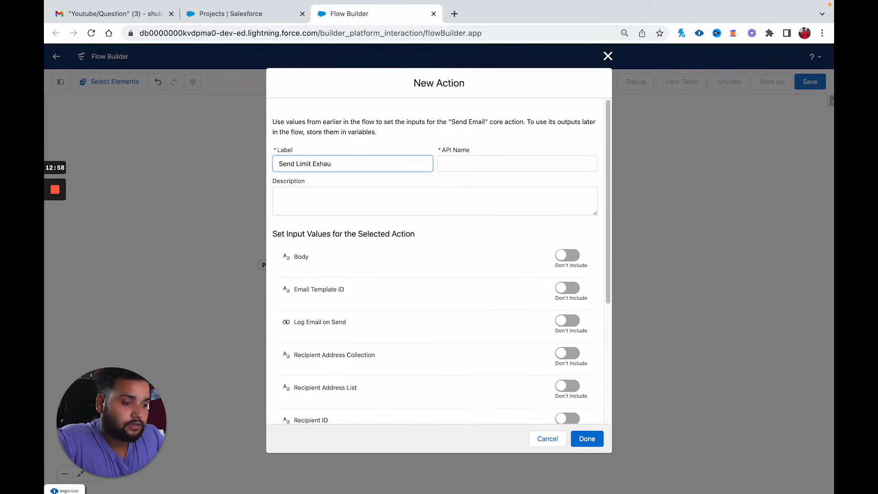
pyautogui.write('sted R')
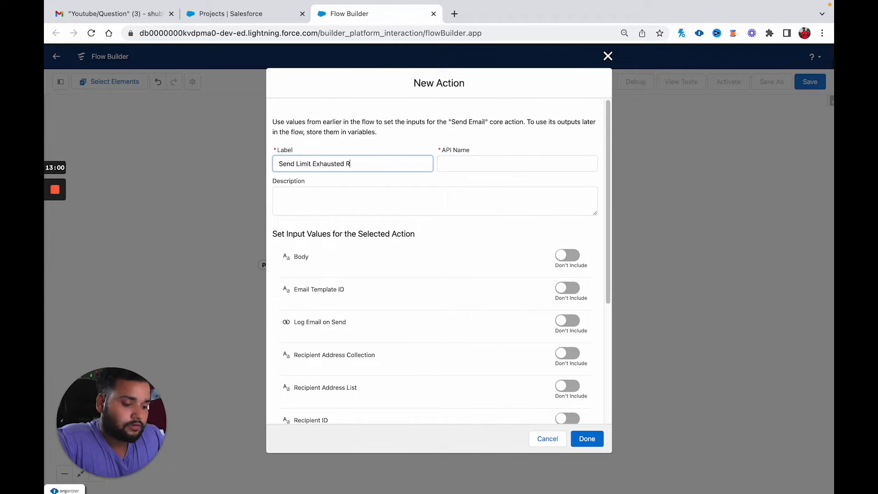
pyautogui.write('eminder')
pyautogui.click(462, 170)
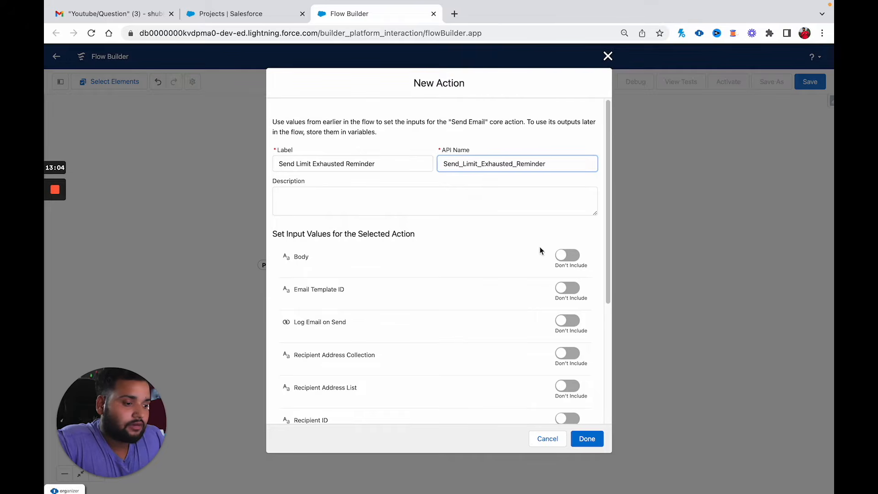
# - Include the email Body input and start a new Text Template resource for it with the API name emailBody
pyautogui.click(567, 255)
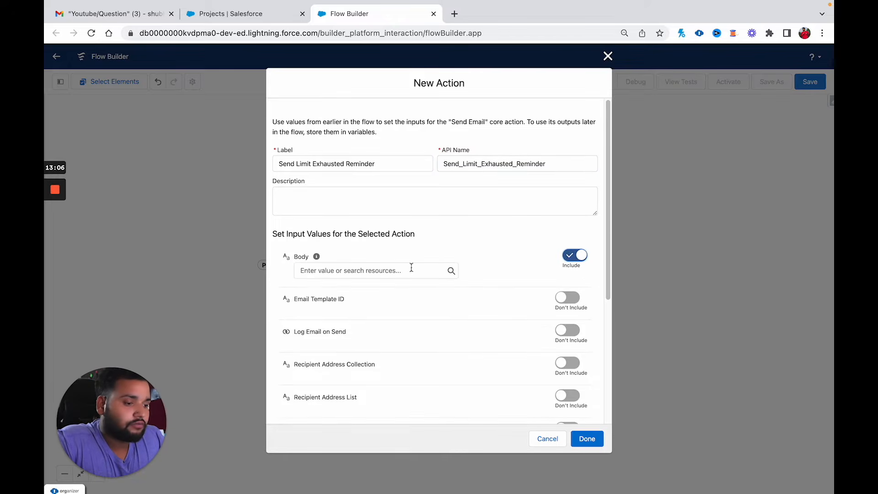
pyautogui.click(378, 269)
pyautogui.click(335, 289)
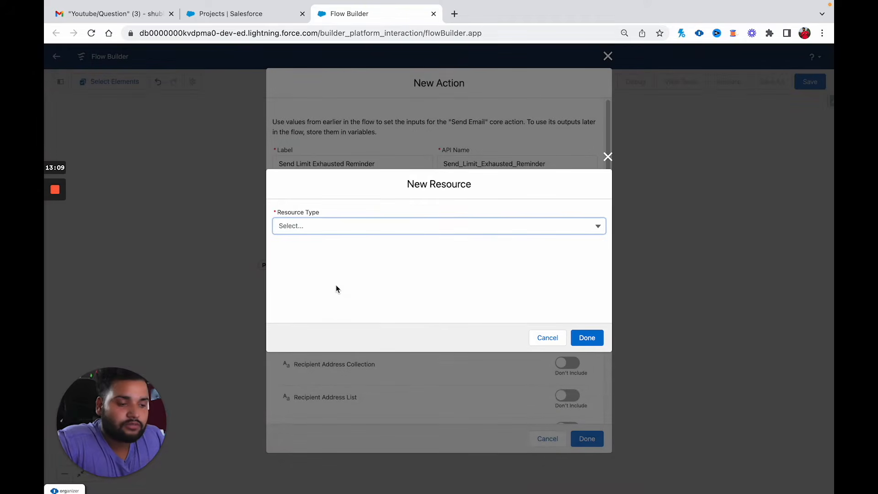
pyautogui.click(317, 225)
pyautogui.click(316, 311)
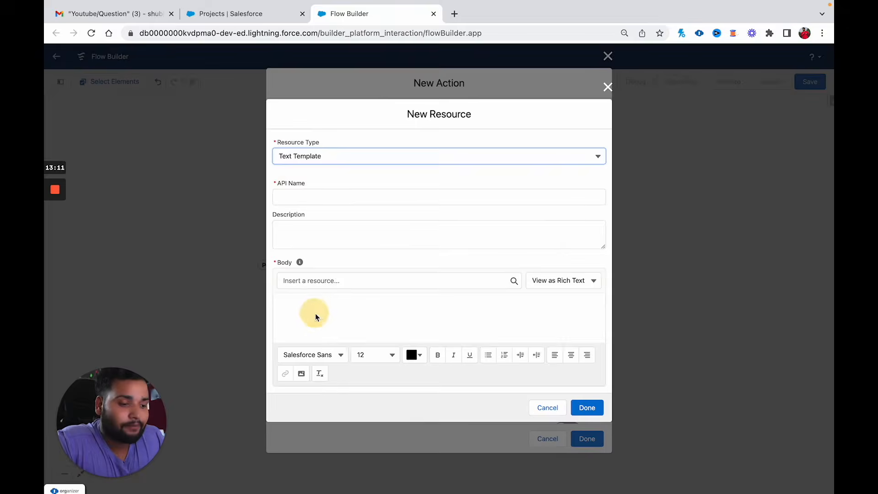
pyautogui.click(290, 198)
pyautogui.write('email')
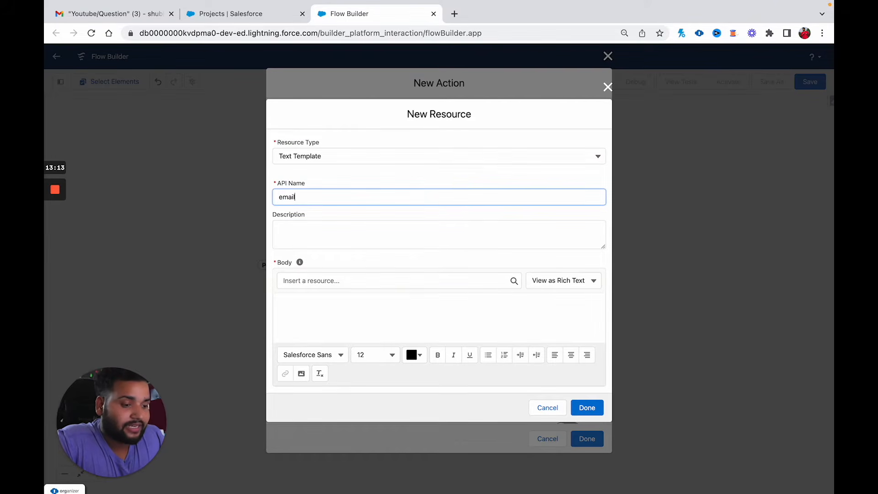
pyautogui.write('Body')
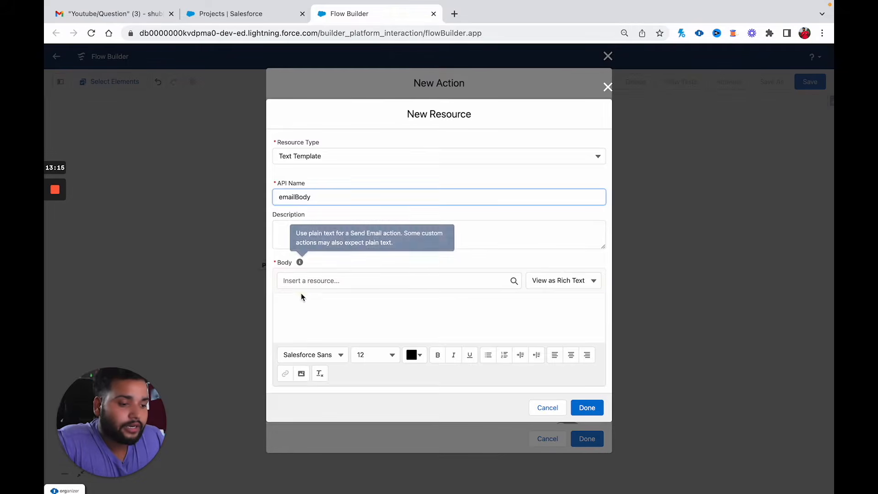
# - Begin the template body with "The Opportunity" followed by the $Record > Opportunity > Name merge field
pyautogui.click(297, 297)
pyautogui.write('Th')
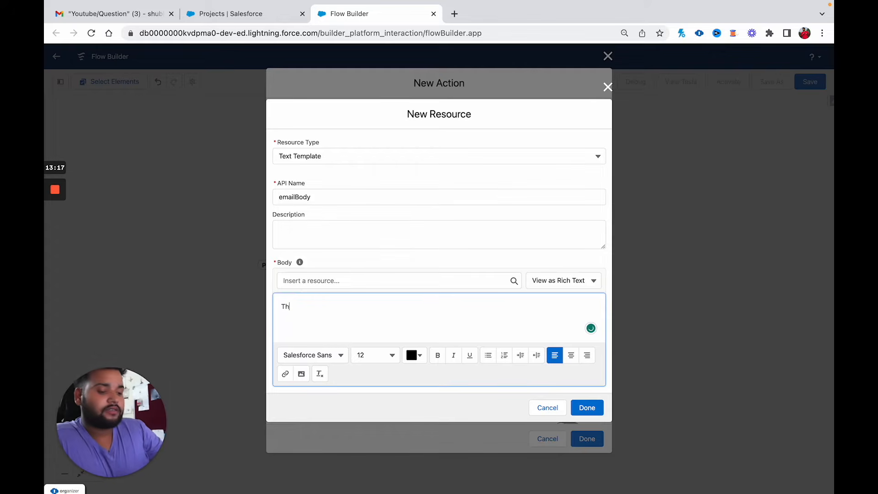
pyautogui.write('enO')
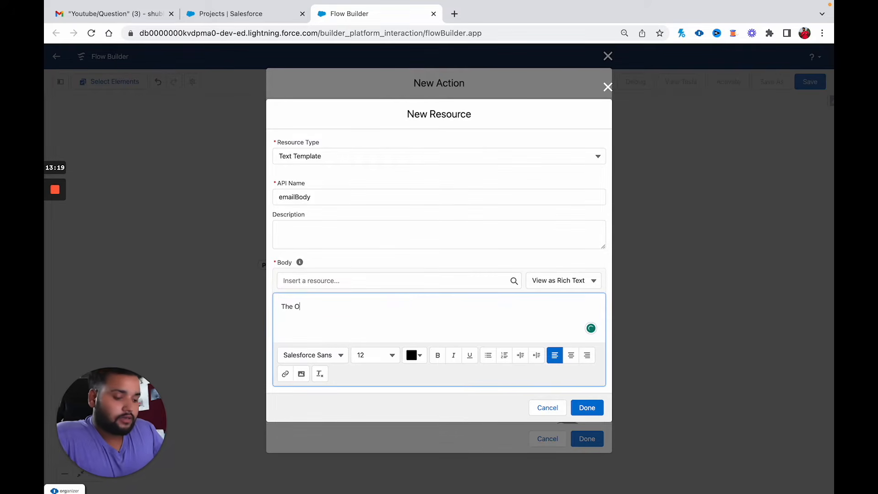
pyautogui.write('pportunity')
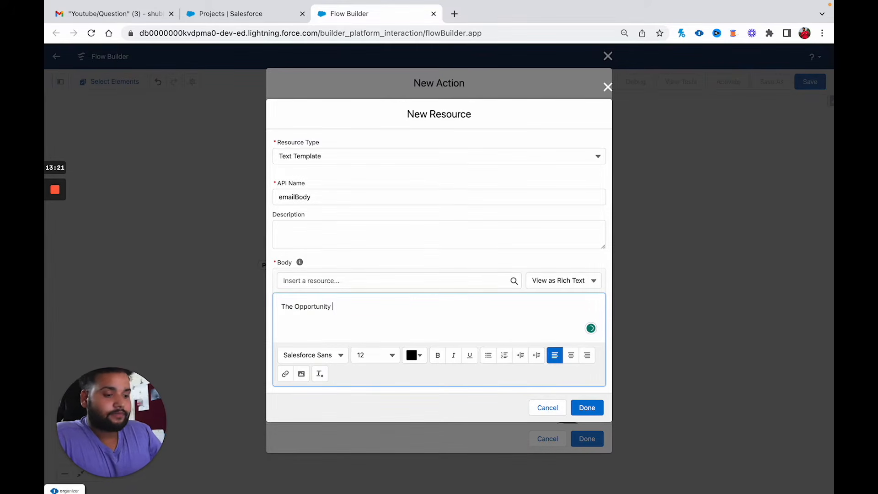
pyautogui.click(316, 281)
pyautogui.write('record')
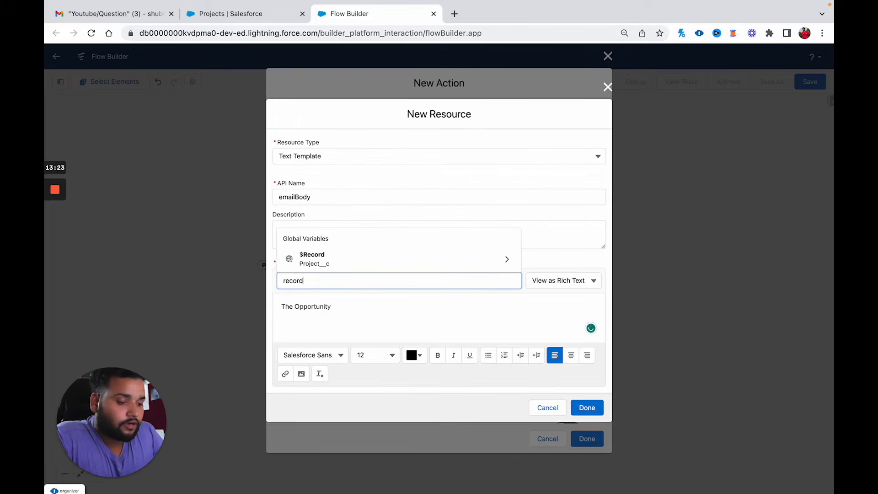
pyautogui.click(313, 271)
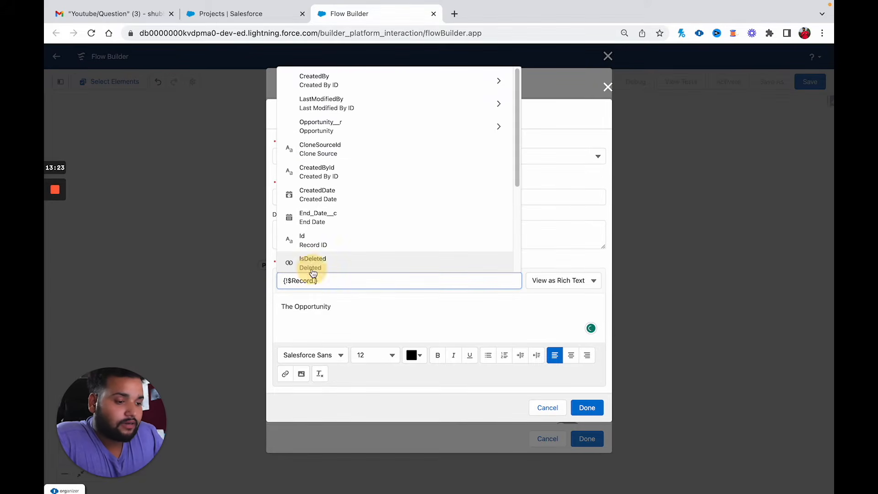
pyautogui.write('oppo')
pyautogui.click(330, 233)
pyautogui.write('name')
pyautogui.click(329, 235)
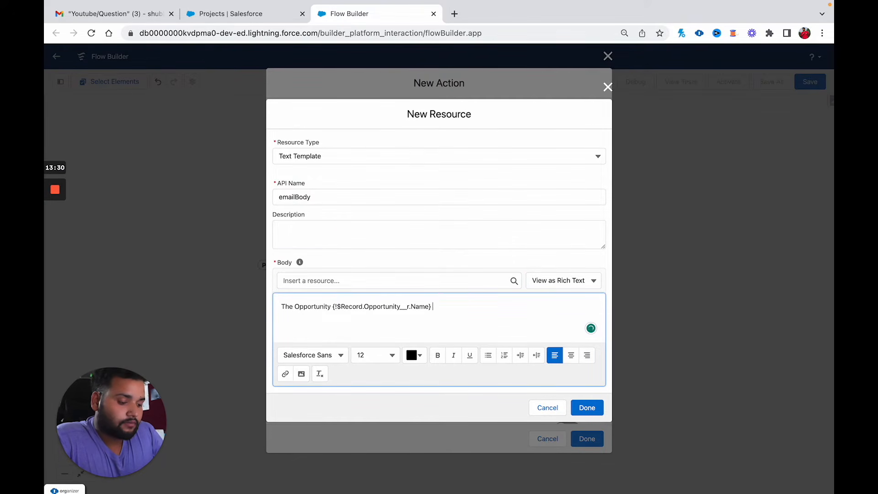
# - Complete the body's first sentence with "project limit exhausted." after the opportunity name merge field
pyautogui.write('project limit ex')
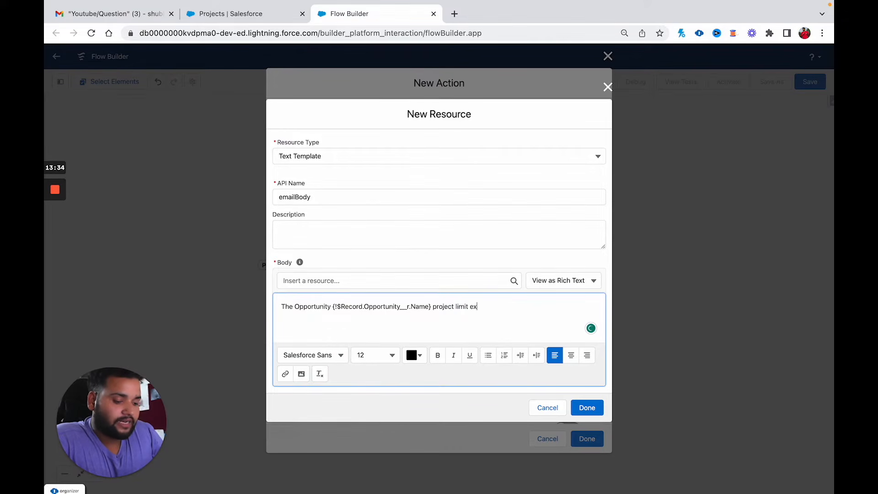
pyautogui.write('haius')
pyautogui.press('BackSpace')
pyautogui.press('BackSpace')
pyautogui.write('usted ')
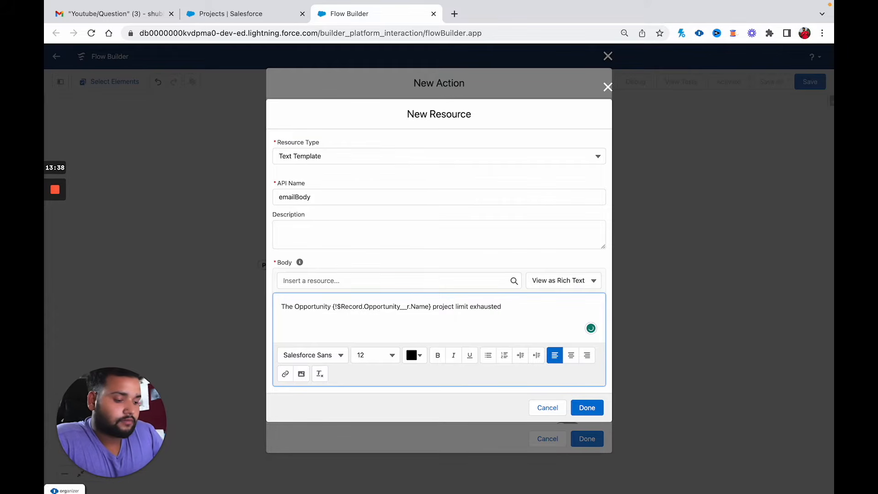
# - Add a second body line reading "Project Limit -" followed by the $Record > Opportunity > Project Limit merge field
pyautogui.write('Pr')
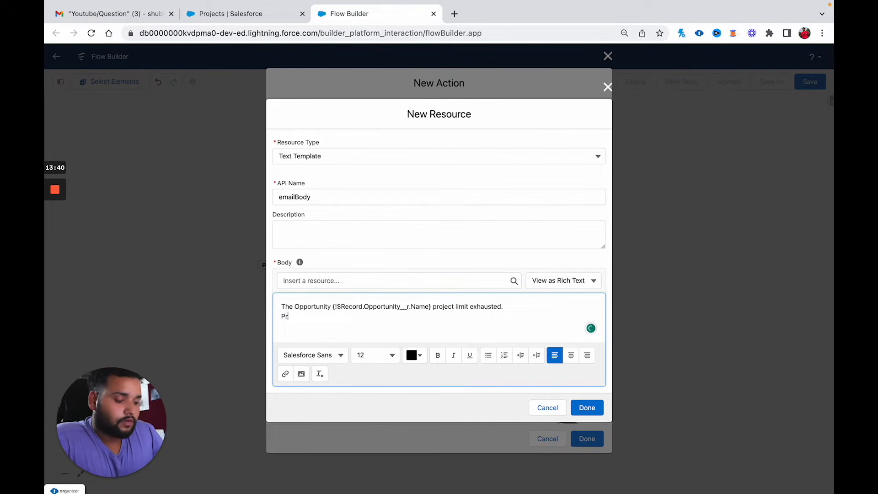
pyautogui.write('oject Limit ')
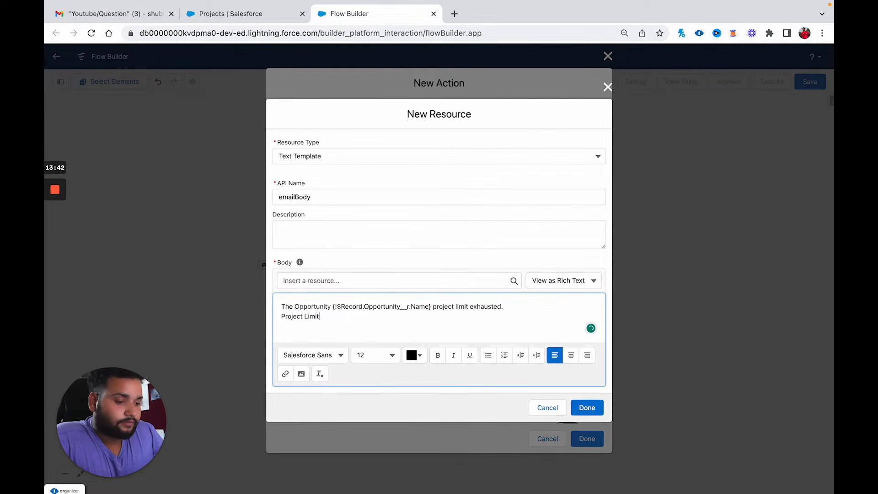
pyautogui.write('-')
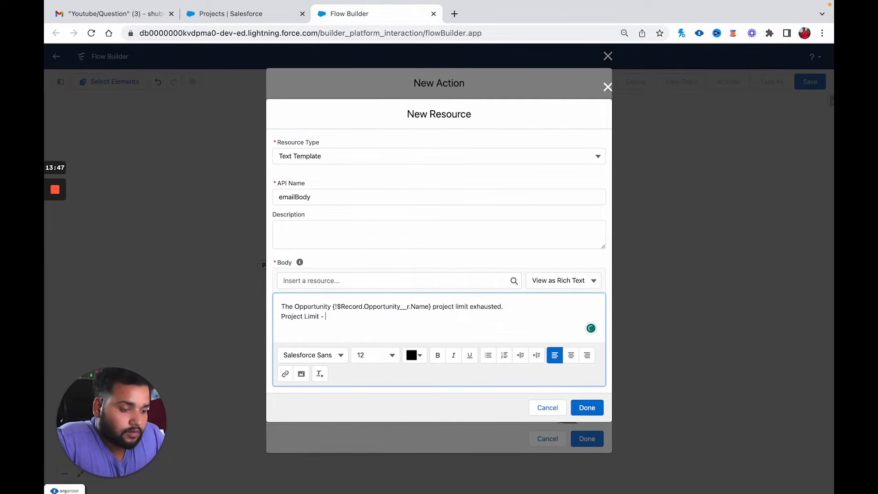
pyautogui.click(314, 280)
pyautogui.write('record')
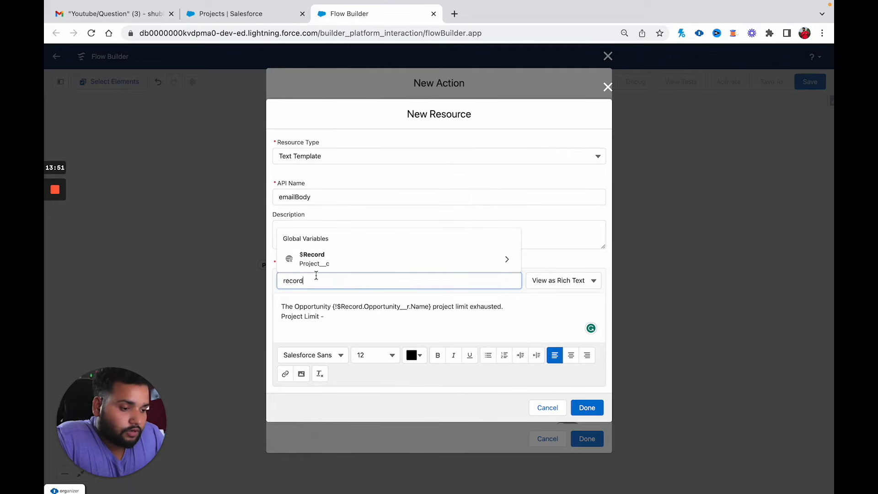
pyautogui.click(315, 259)
pyautogui.write('ord.Op')
pyautogui.write('po')
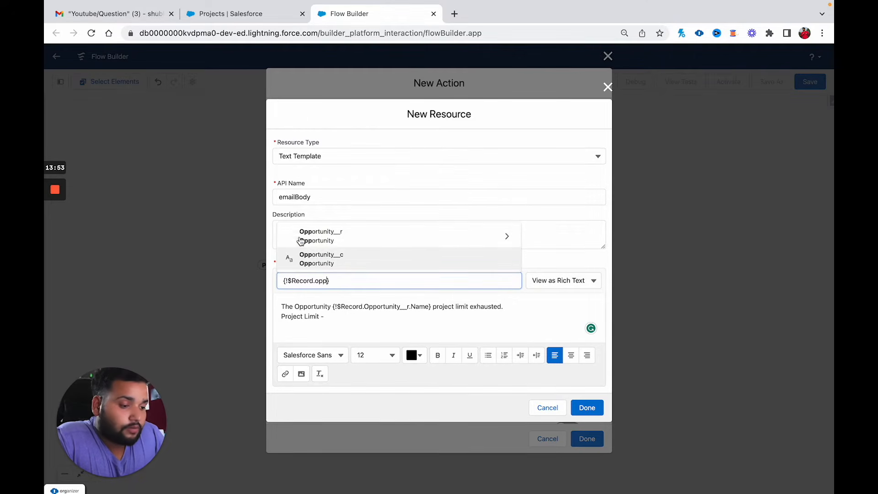
pyautogui.click(320, 237)
pyautogui.write('pro')
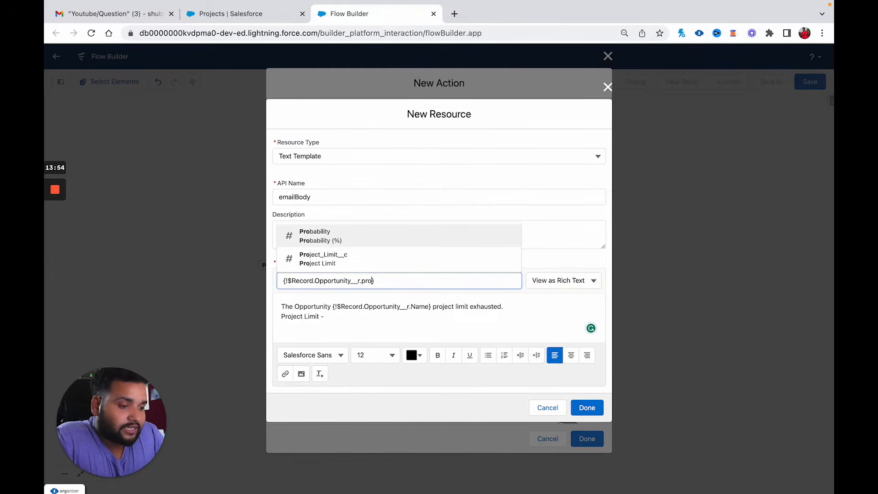
pyautogui.click(356, 254)
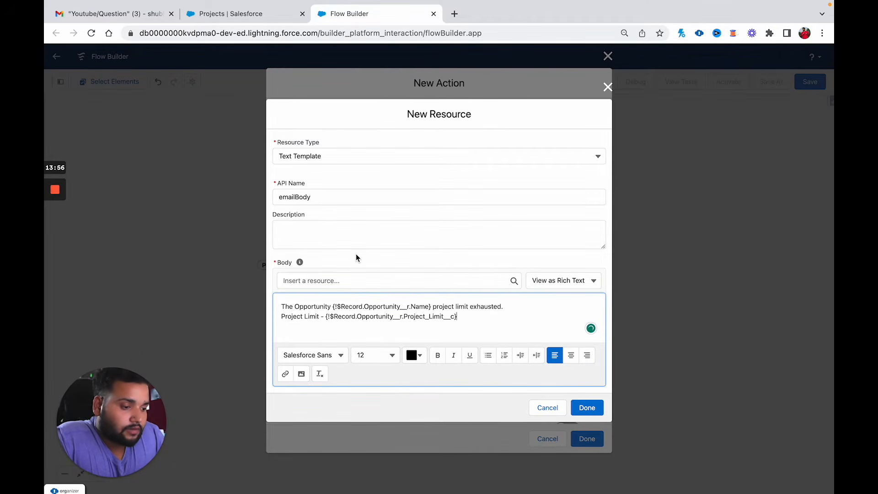
# - Add a third body line reading "Current Count -" followed by the count variable
pyautogui.press('Return')
pyautogui.write('Curr')
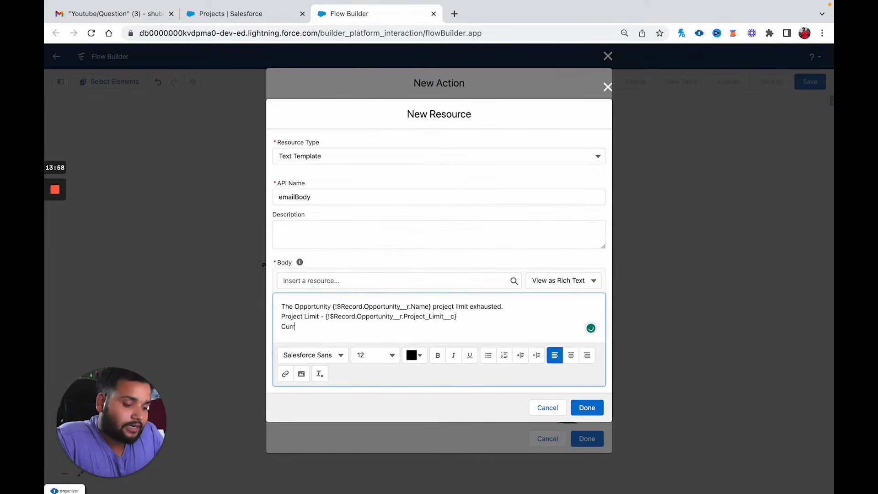
pyautogui.write('ent Count -')
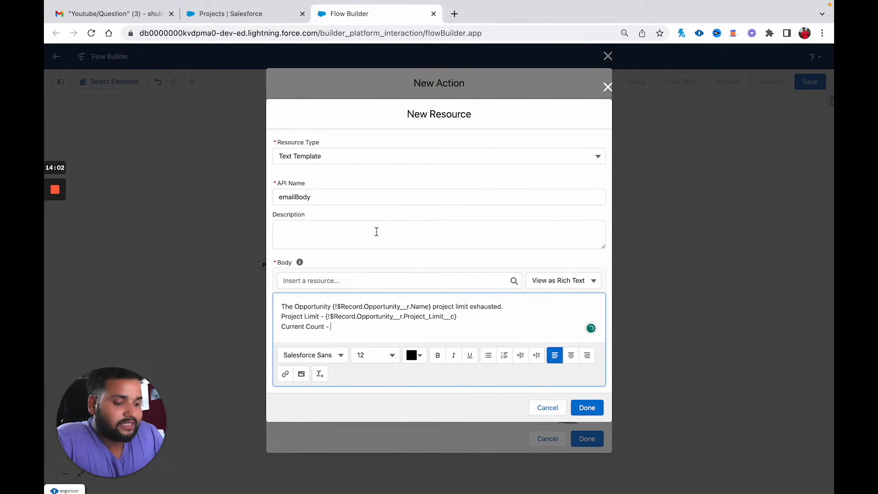
pyautogui.click(357, 279)
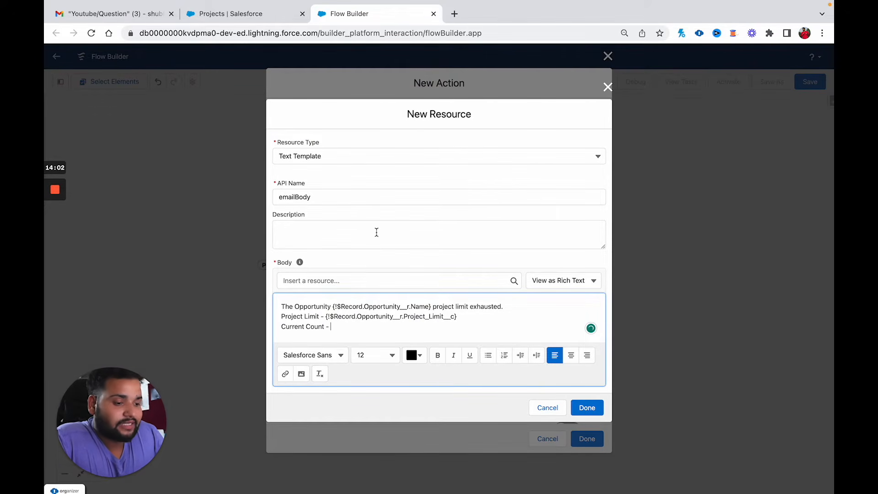
pyautogui.write('count')
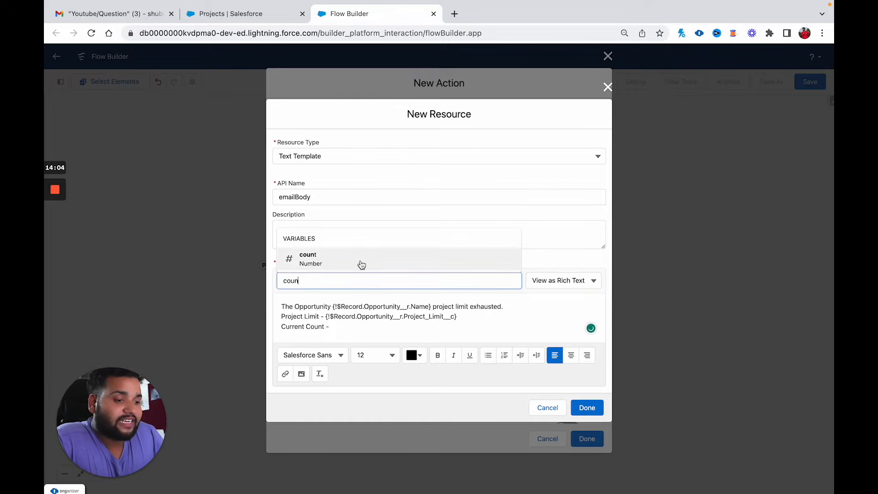
pyautogui.click(347, 259)
# - Close the email body with a blank line, "Thank you" and "Team XYZ", and finish the emailBody text template
pyautogui.click(386, 326)
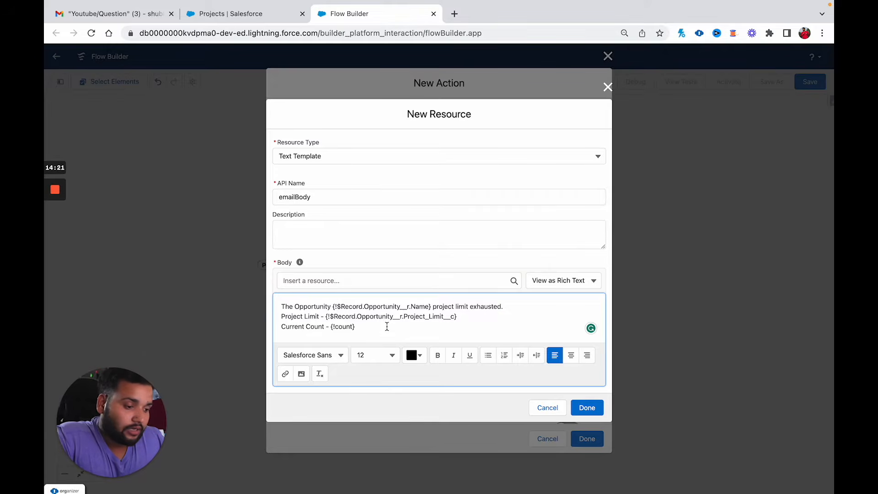
pyautogui.press('Return')
pyautogui.press('Return')
pyautogui.write('Thank')
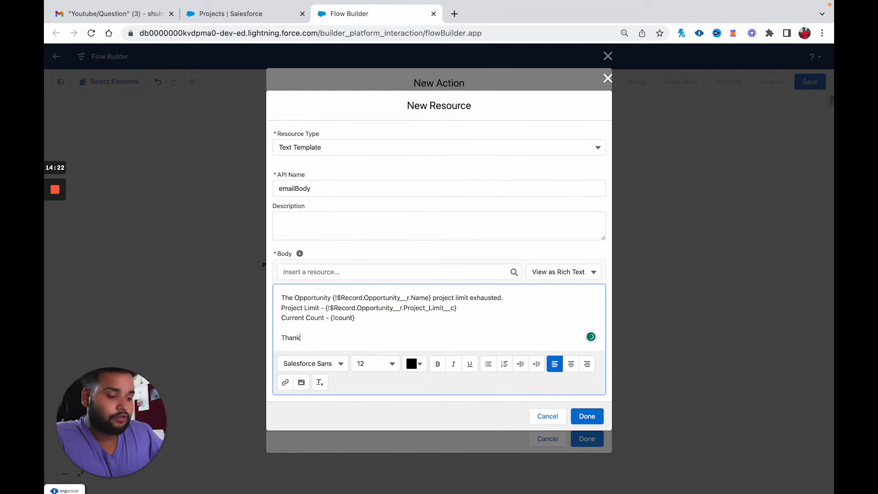
pyautogui.write(' you')
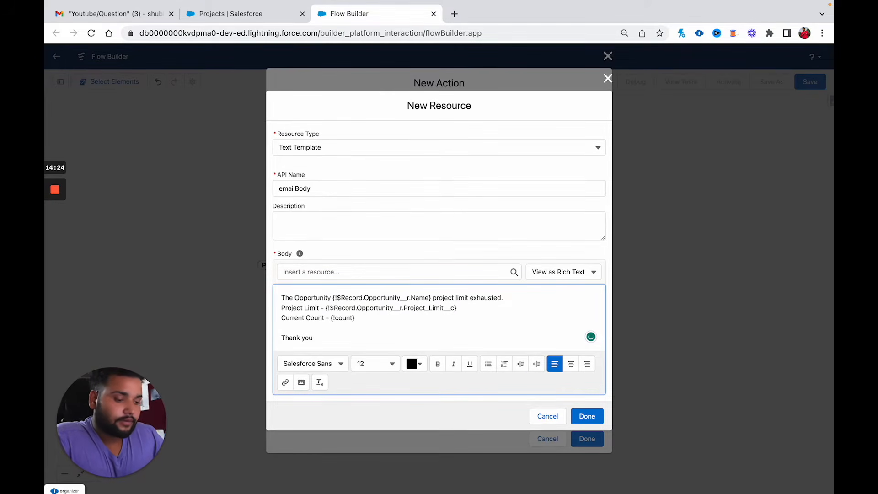
pyautogui.press('Return')
pyautogui.write('Team ')
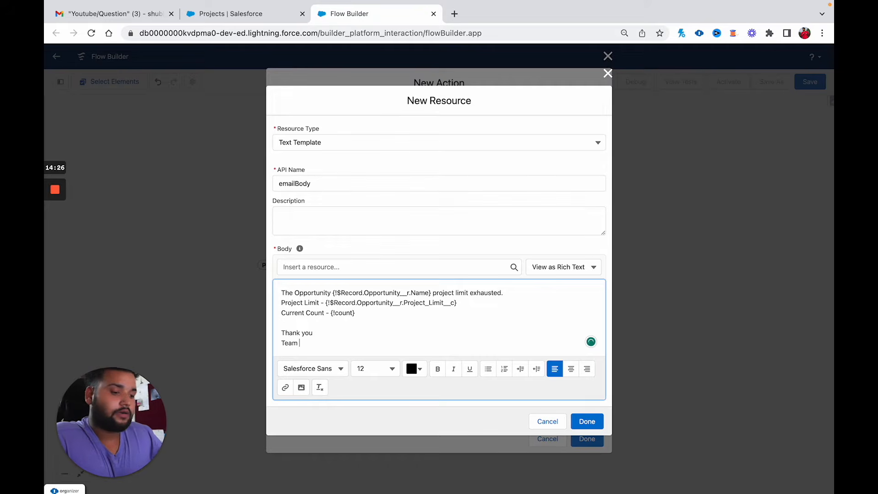
pyautogui.write('XYZ')
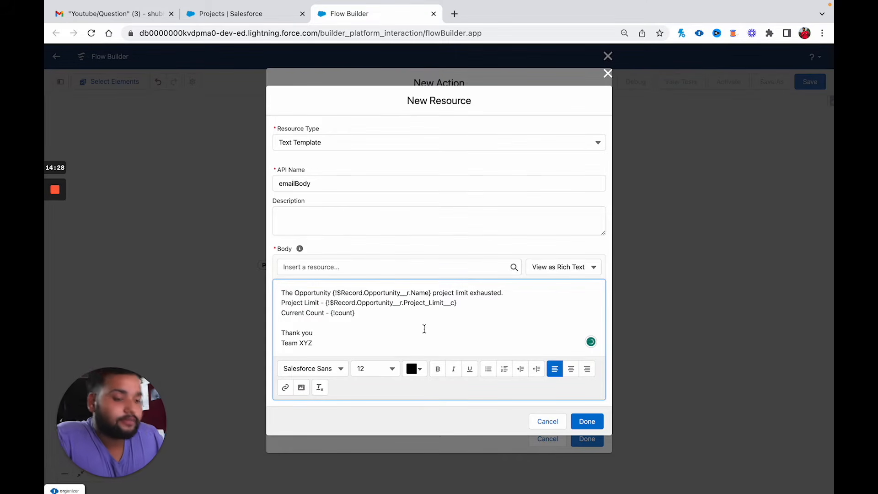
pyautogui.click(592, 421)
pyautogui.click(420, 320)
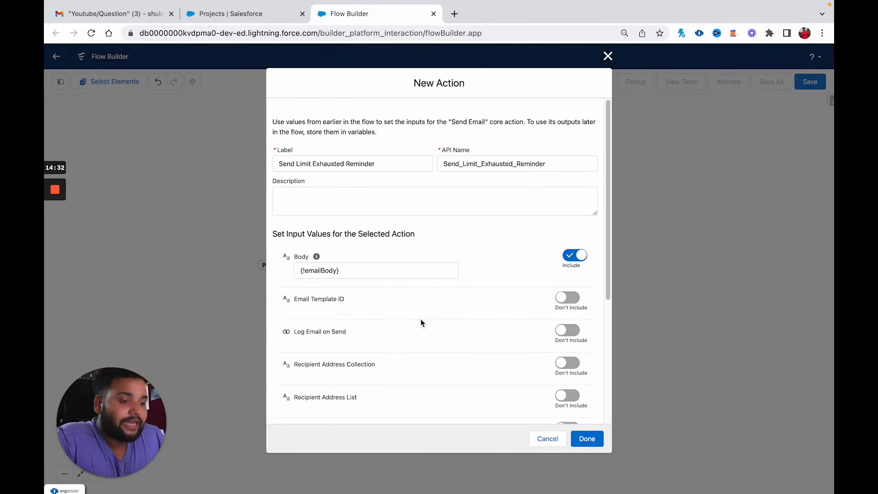
# - Include the Recipient Address List in the email action and set it to $Record > Opportunity > Owner > Email
pyautogui.scroll(-2, 369, 309)
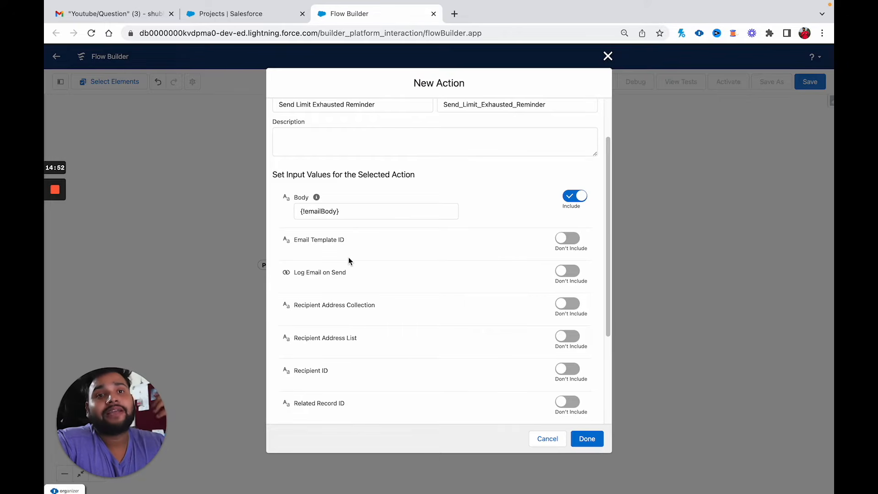
pyautogui.scroll(-2, 348, 258)
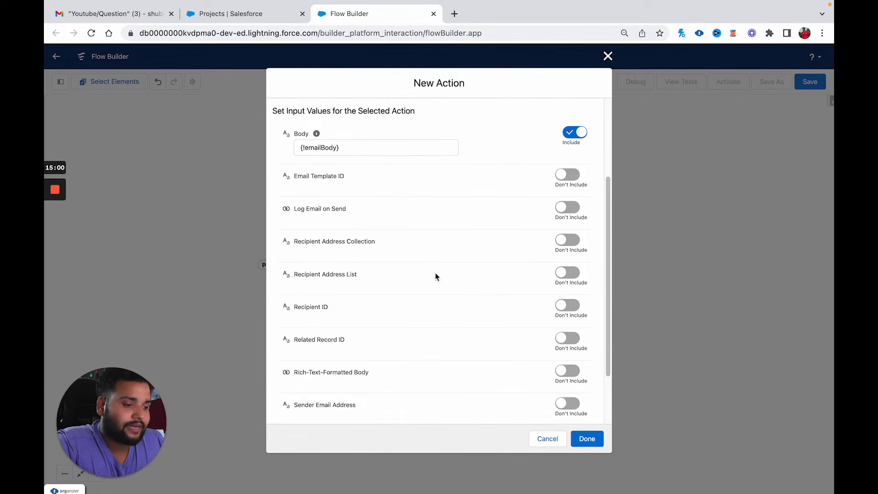
pyautogui.click(566, 273)
pyautogui.click(373, 289)
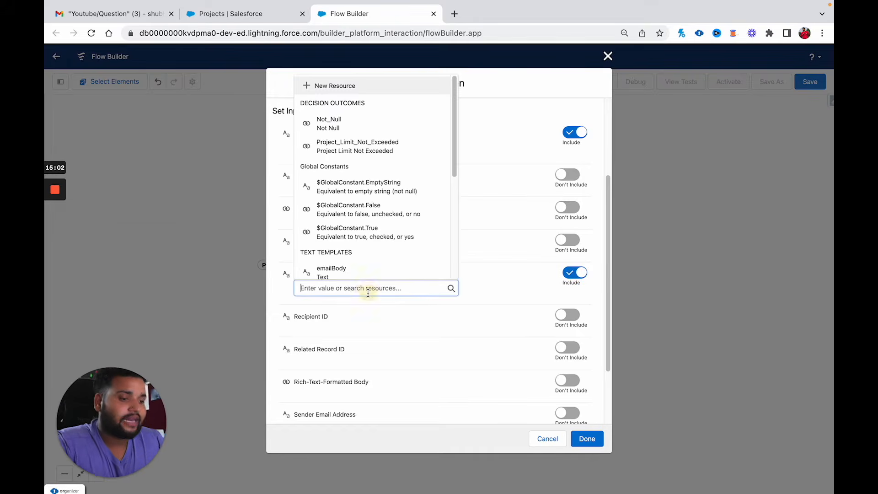
pyautogui.write('RECORD')
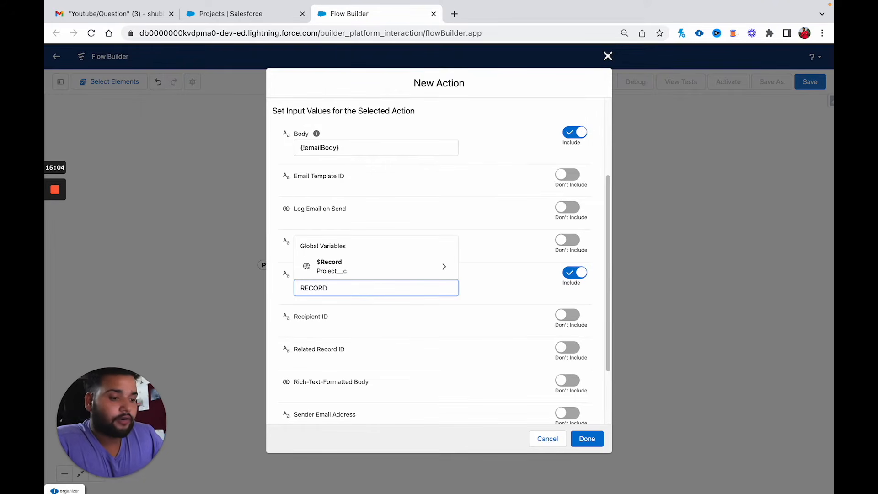
pyautogui.click(342, 273)
pyautogui.write('OPP')
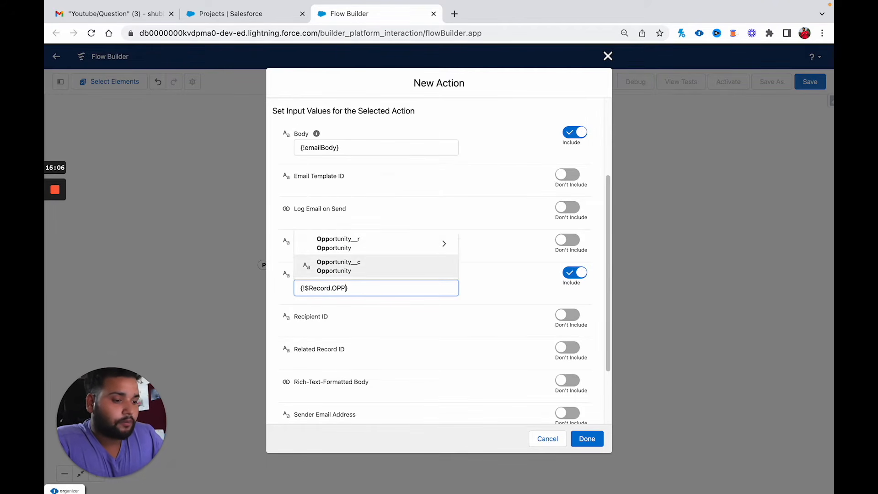
pyautogui.click(338, 249)
pyautogui.write('OWN')
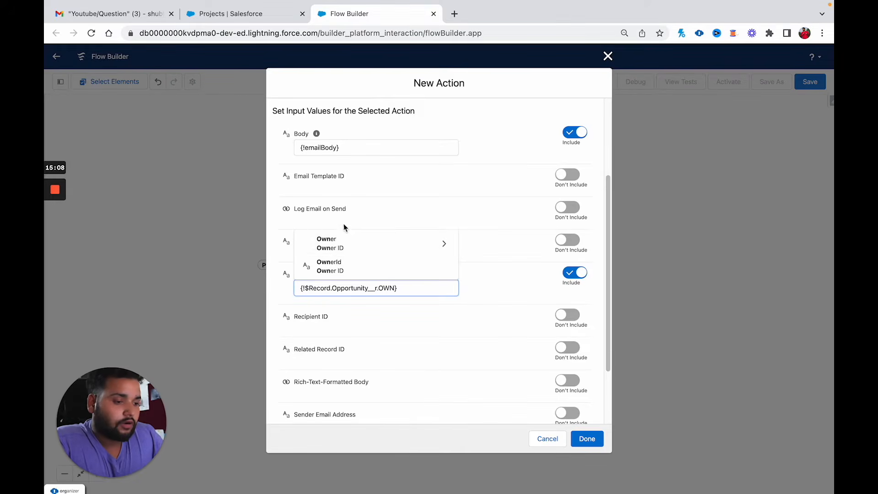
pyautogui.click(337, 247)
pyautogui.write('EMAIL')
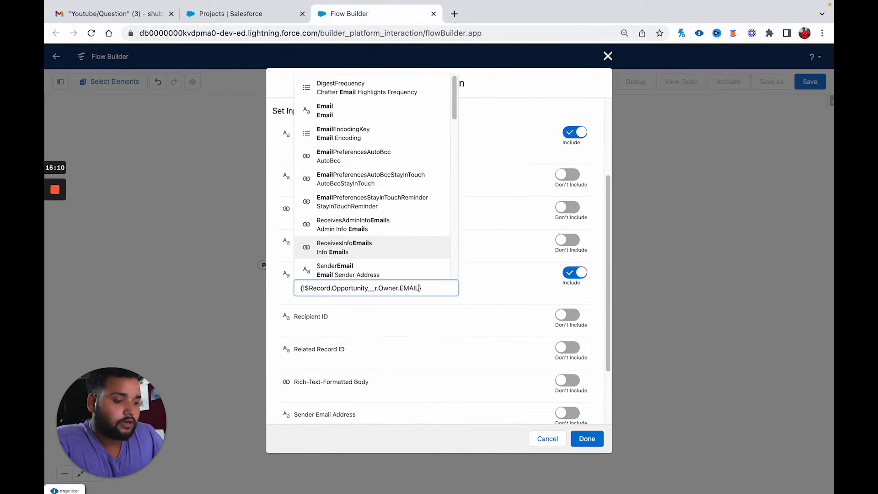
pyautogui.click(320, 110)
pyautogui.click(491, 280)
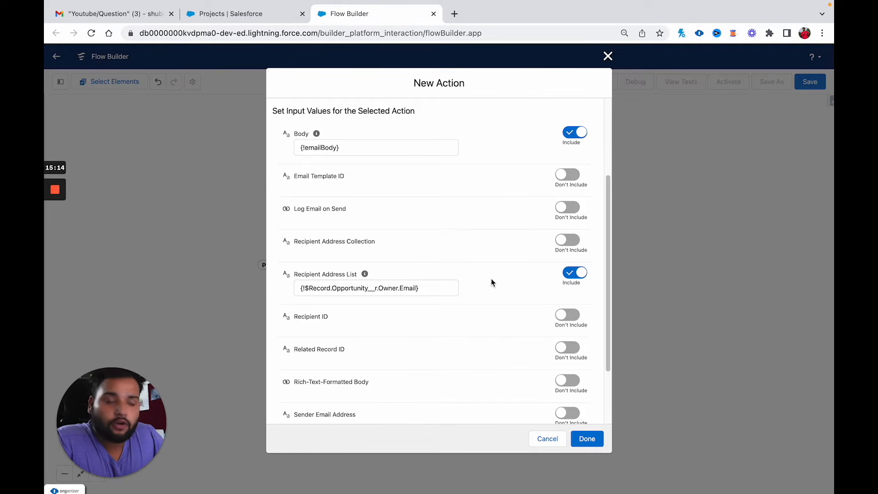
# - Include Rich-Text-Formatted Body in the email action and set it to $GlobalConstant.True
pyautogui.scroll(-2, 491, 280)
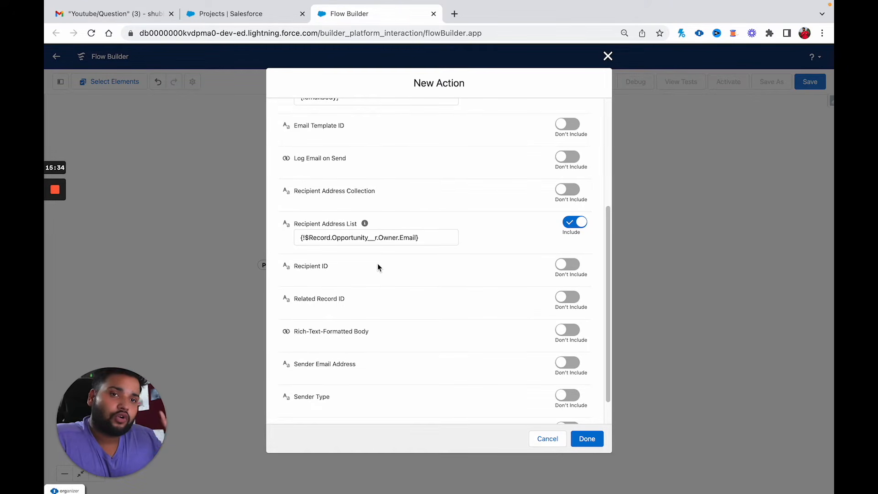
pyautogui.scroll(-1, 378, 267)
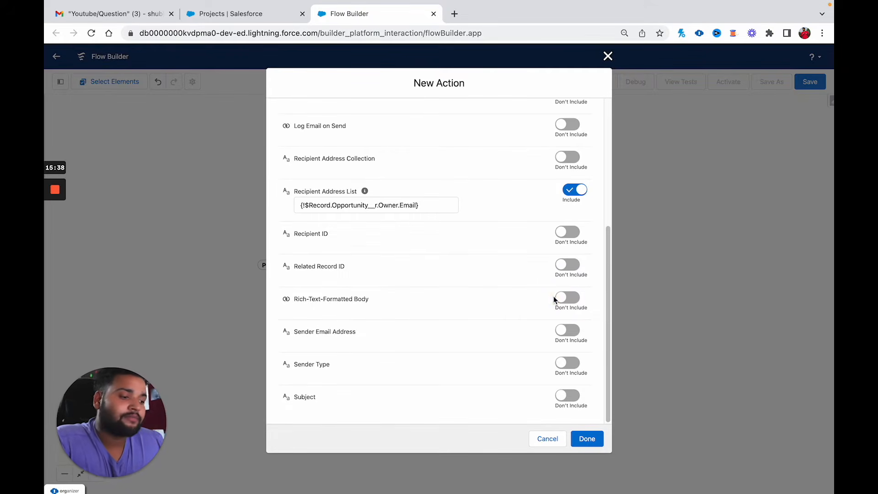
pyautogui.click(566, 297)
pyautogui.click(374, 313)
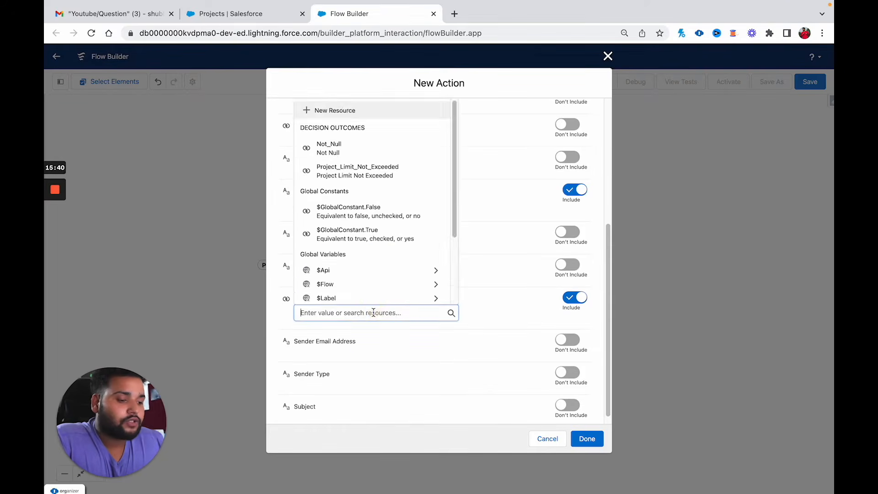
pyautogui.write('TRUE')
pyautogui.click(371, 293)
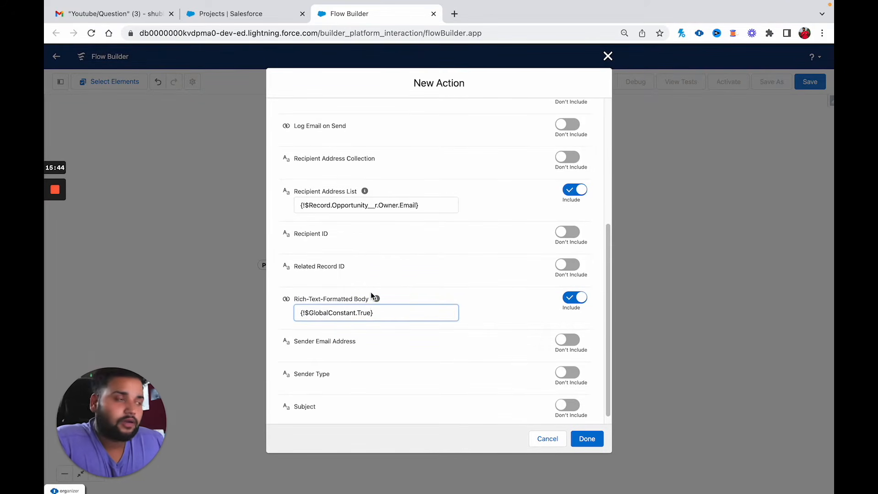
# - Include the Subject in the email action and set it to "Limit Exhausted!! Please Check"
pyautogui.scroll(-1, 370, 291)
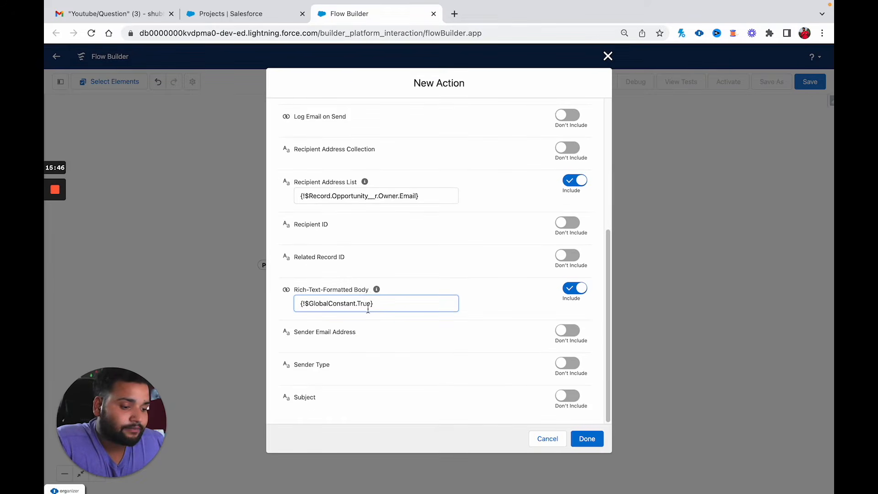
pyautogui.click(566, 396)
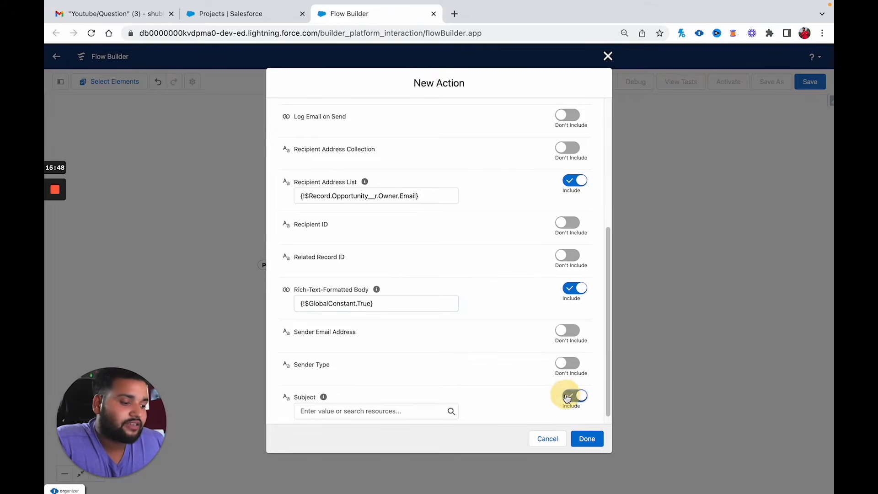
pyautogui.click(366, 410)
pyautogui.write('Lim')
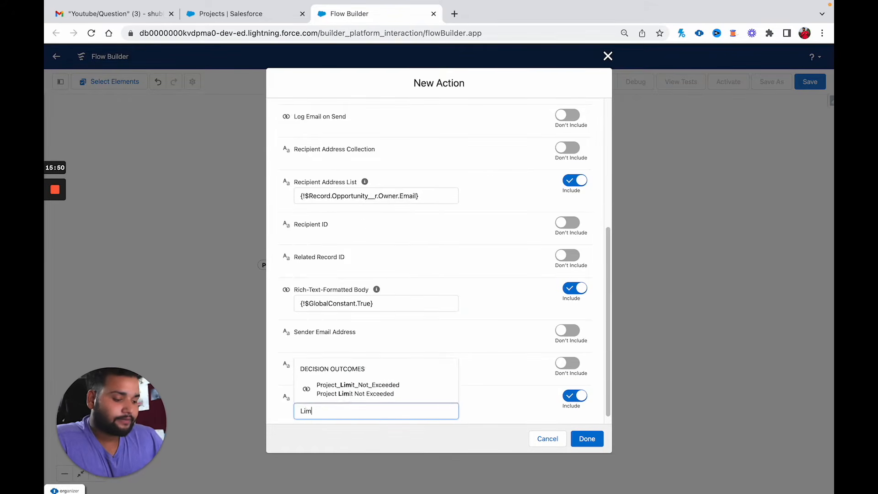
pyautogui.write('it Ex')
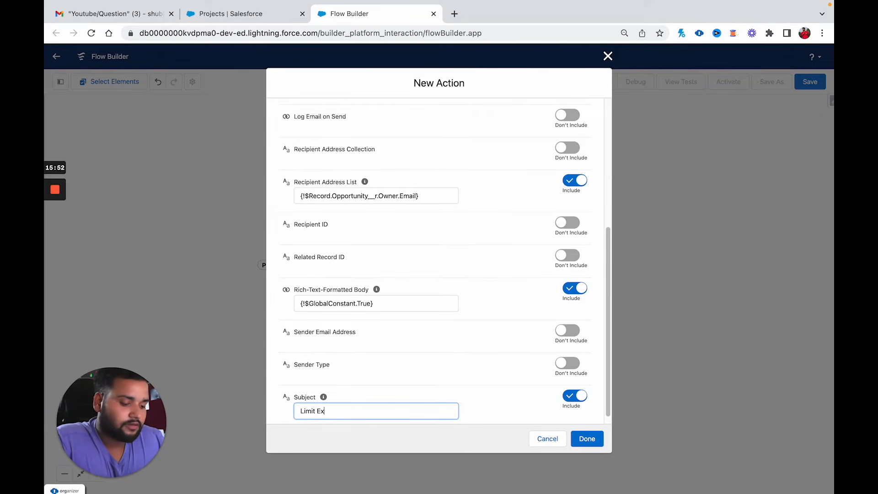
pyautogui.write('hausted!!')
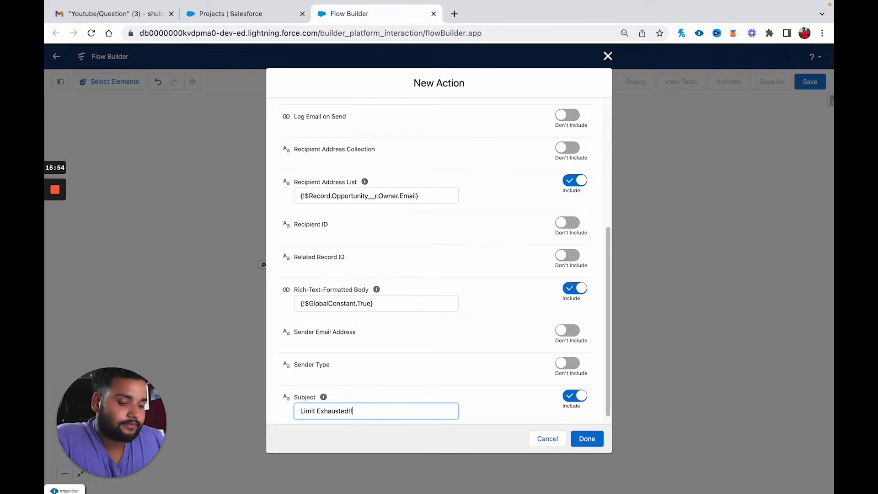
pyautogui.write(' Please Che')
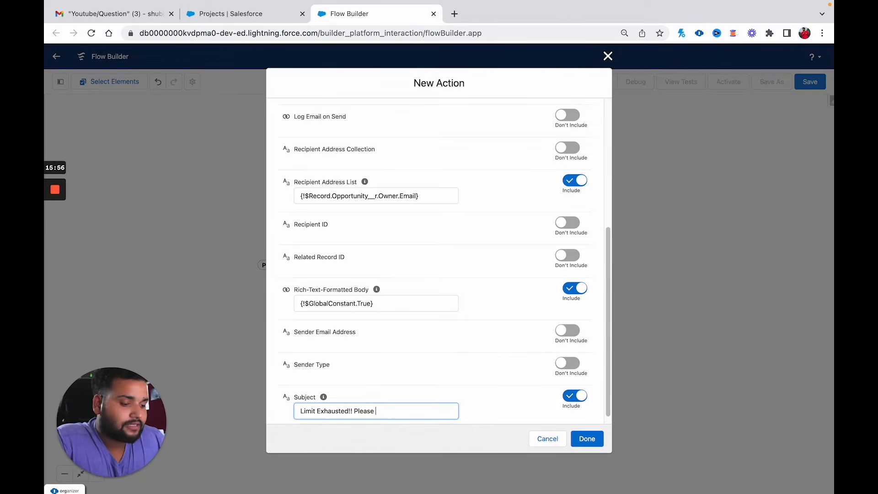
pyautogui.write('ck')
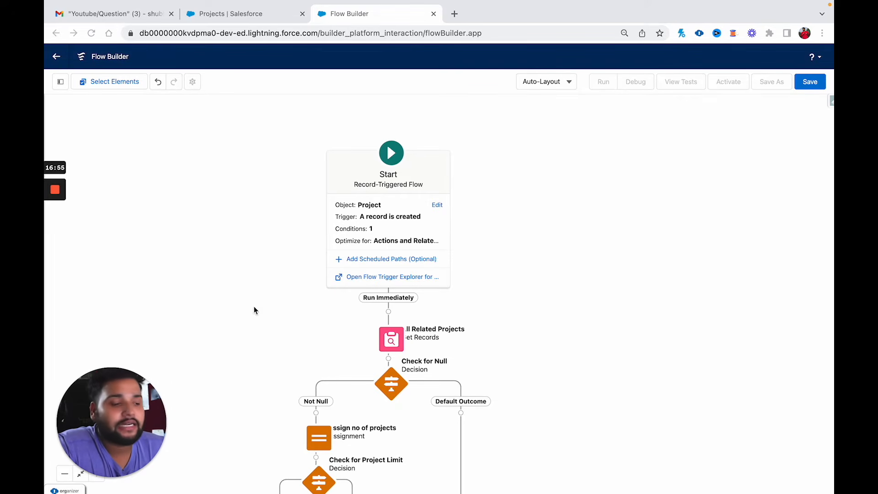
# - Change the flow's start trigger to run when a Project record is created or updated
pyautogui.click(436, 204)
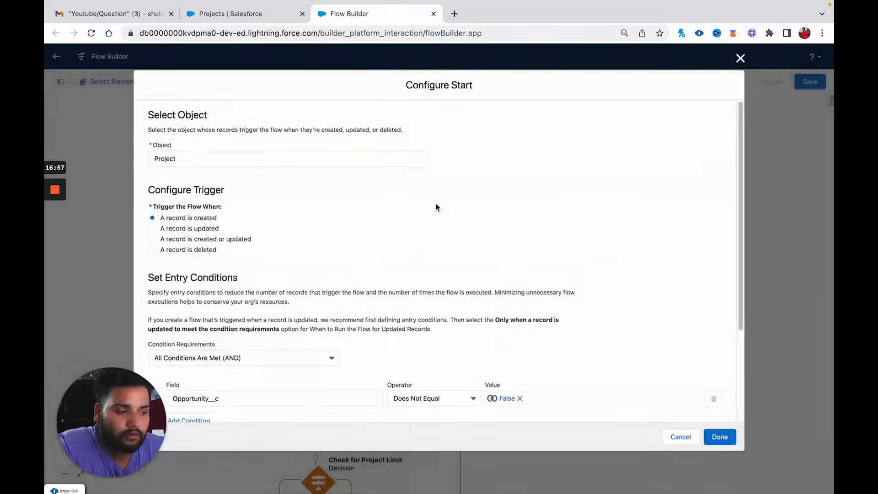
pyautogui.click(116, 390)
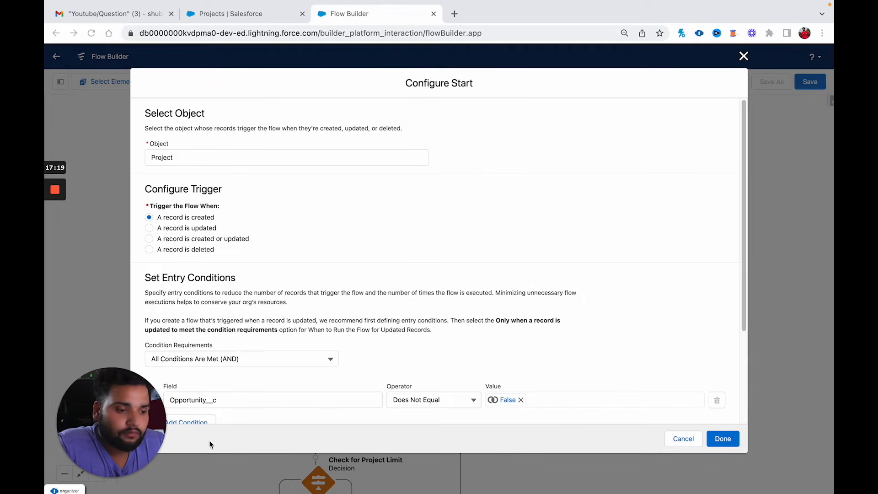
pyautogui.moveTo(97, 413); pyautogui.dragTo(795, 173)
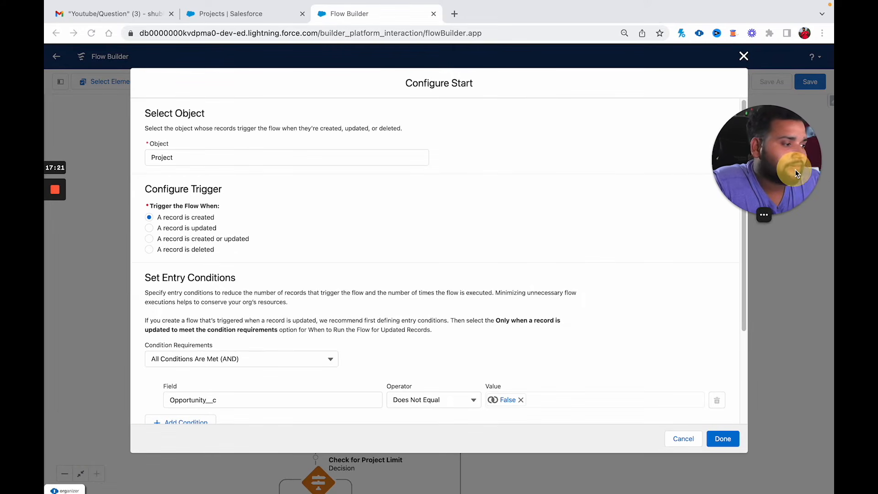
pyautogui.scroll(-2, 311, 331)
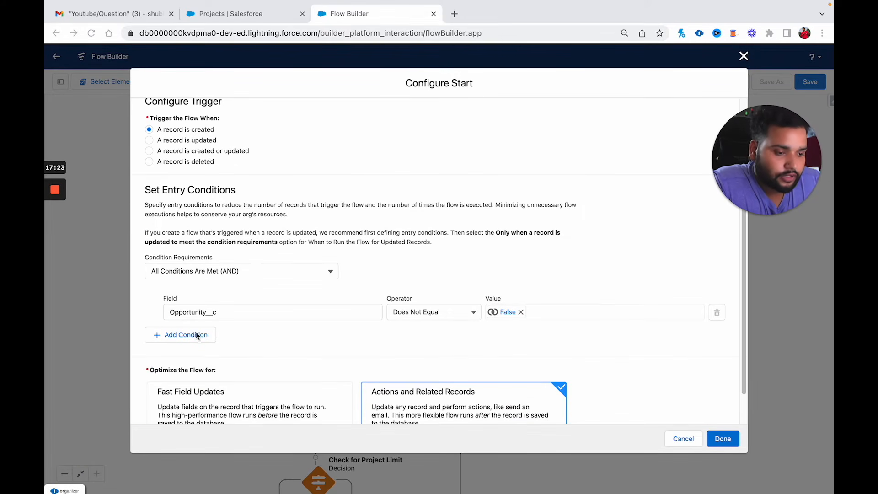
pyautogui.click(150, 154)
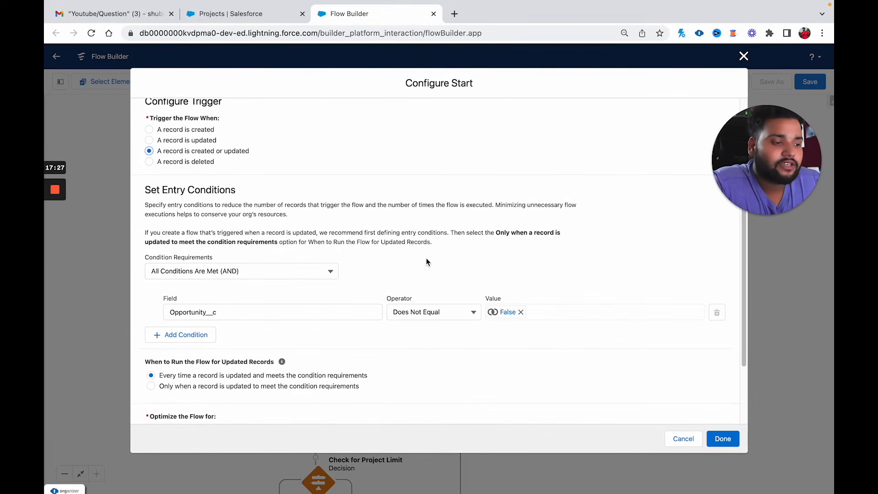
pyautogui.scroll(-2, 426, 262)
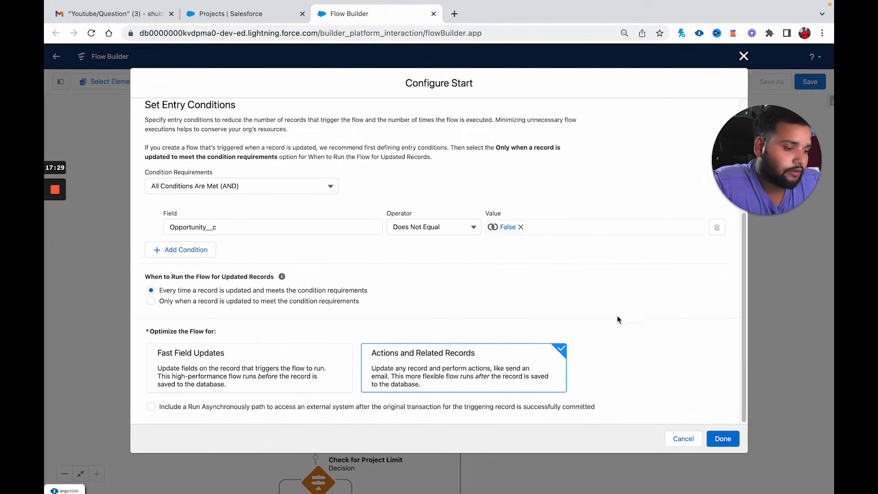
pyautogui.click(717, 437)
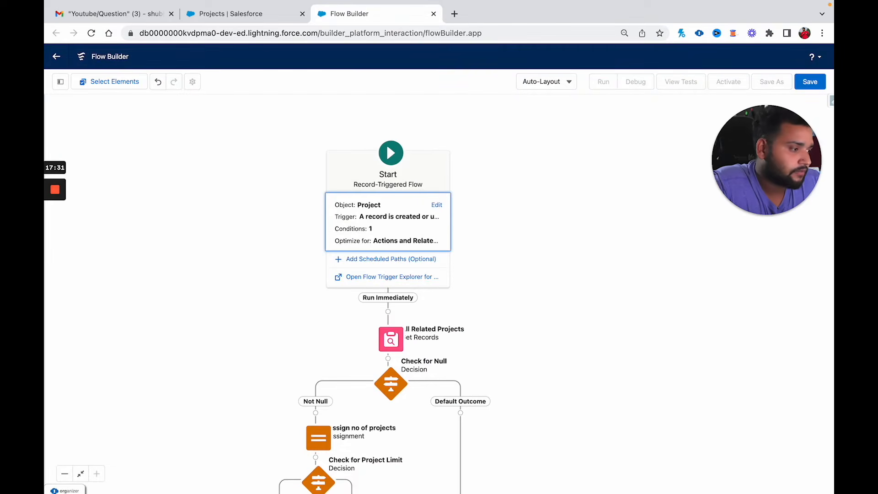
# - Label the flow as a Project Limit exhausted Notification and save it
pyautogui.click(809, 81)
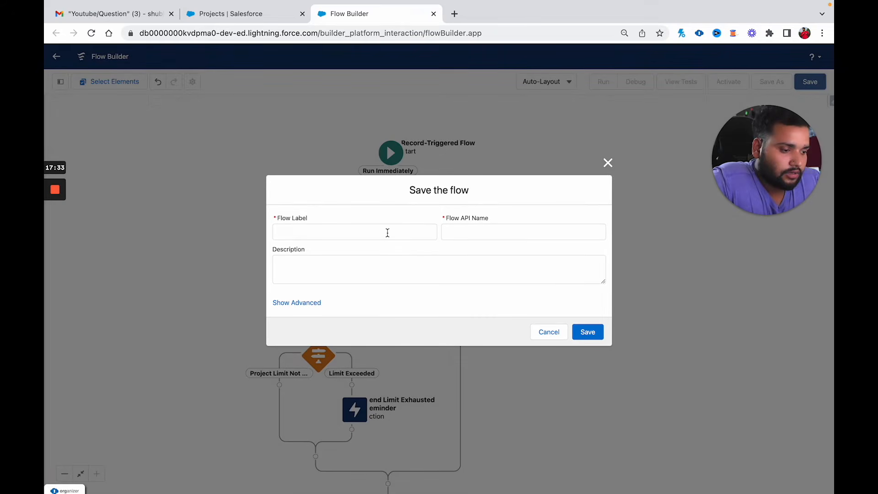
pyautogui.click(386, 233)
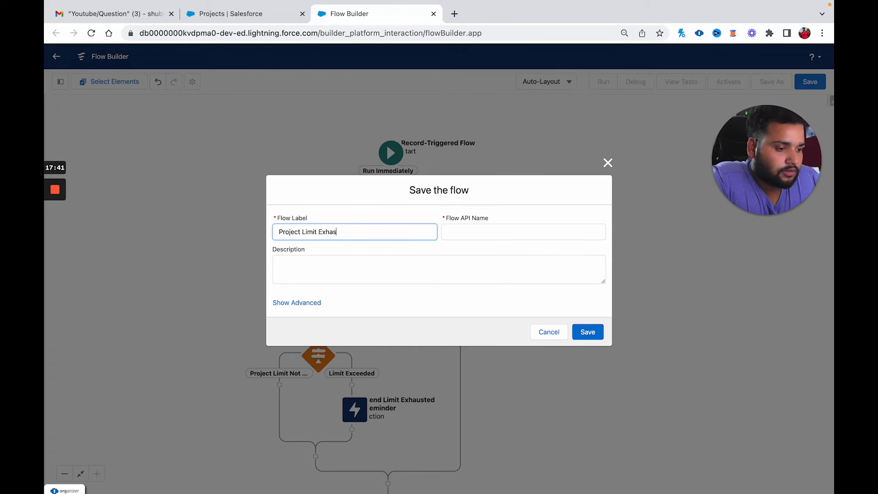
pyautogui.write('Notification')
pyautogui.click(525, 233)
pyautogui.click(587, 332)
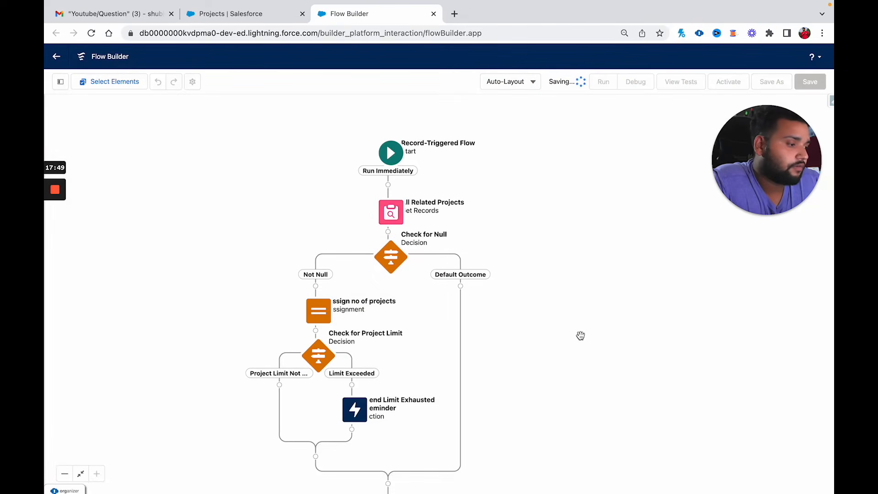
# - Activate the saved Project Limit Exhausted Notification flow
pyautogui.click(64, 474)
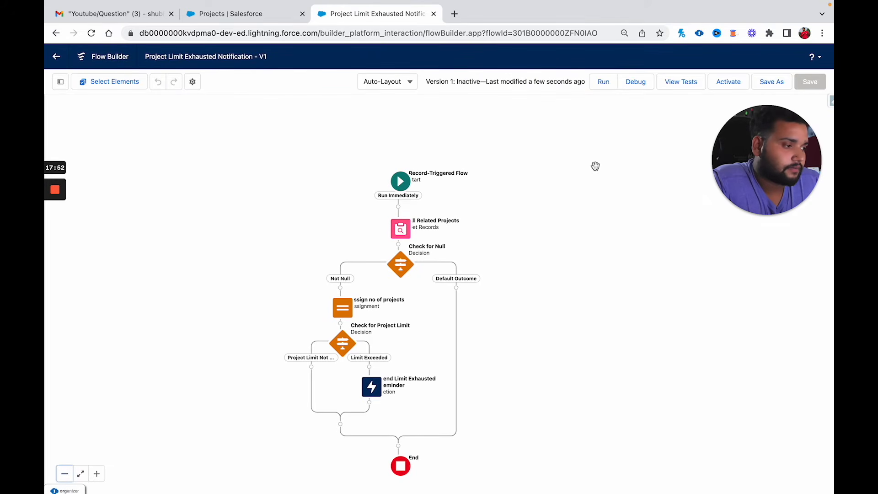
pyautogui.click(729, 84)
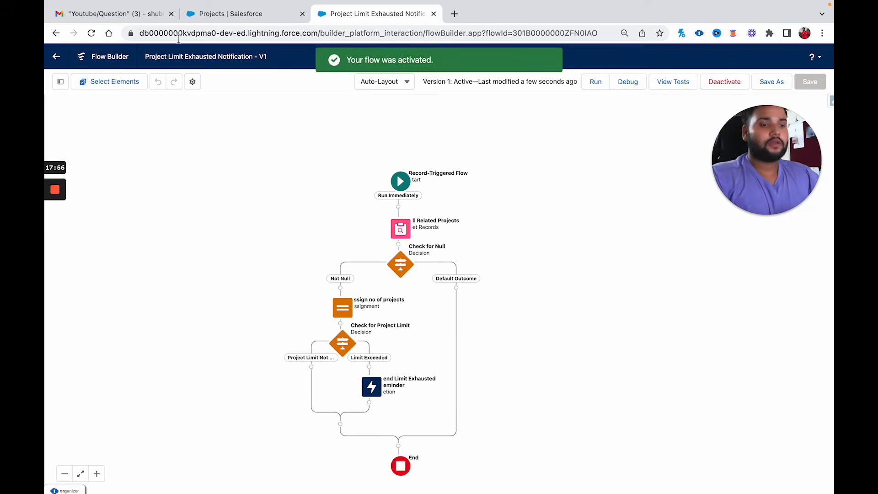
# - Open the Grand Hotels Kitchen Generator opportunity from the opportunities list and set its Project Limit to 2
pyautogui.click(213, 14)
pyautogui.click(170, 80)
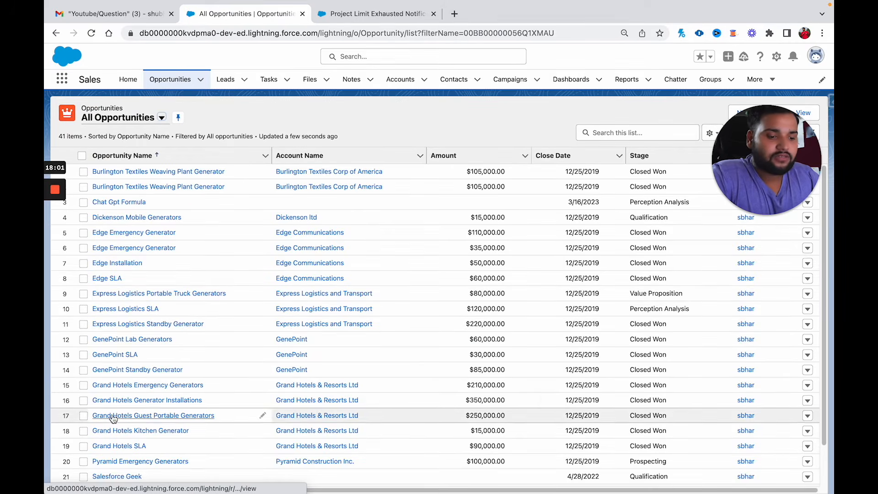
pyautogui.click(110, 432)
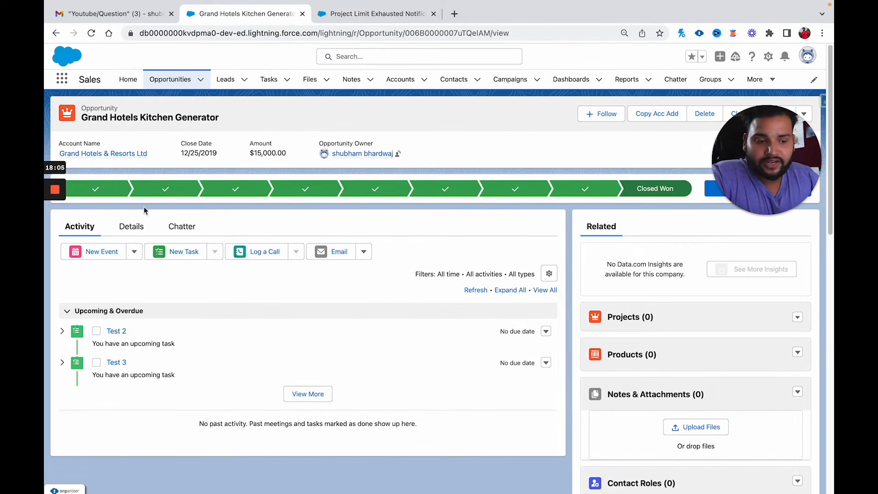
pyautogui.click(132, 231)
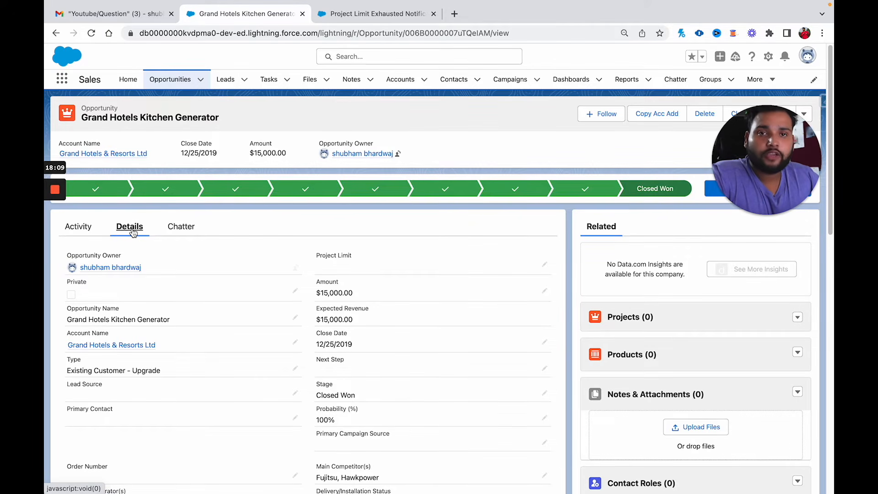
pyautogui.click(544, 263)
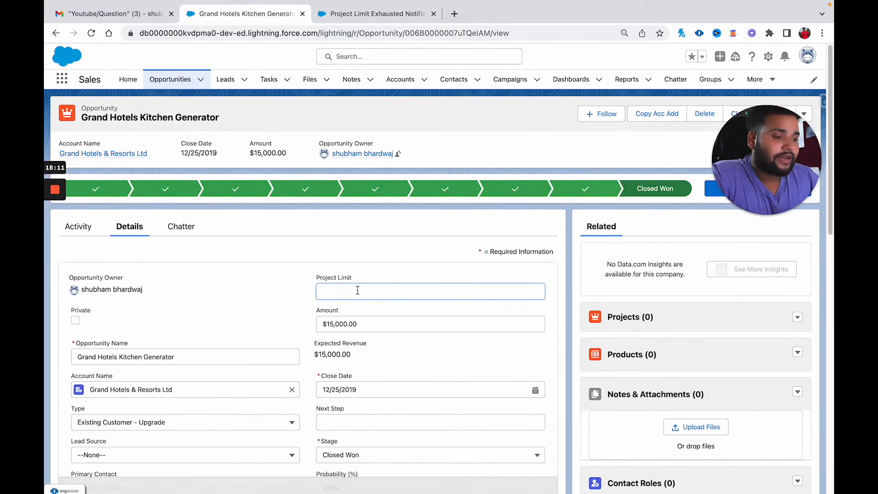
pyautogui.write('2')
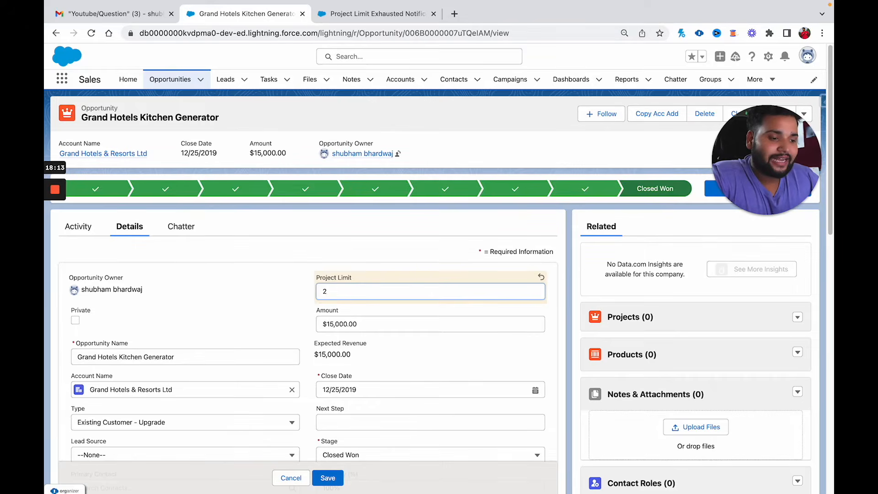
pyautogui.click(340, 482)
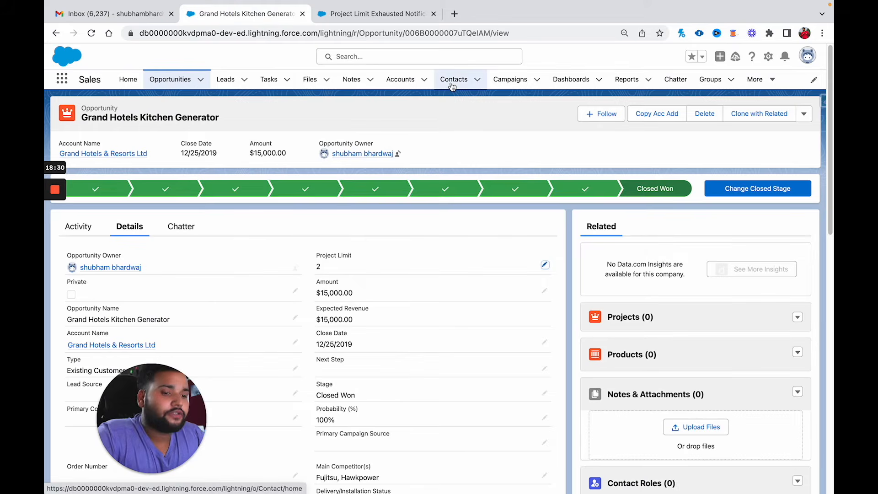
# - Create a related project for the opportunity with start date 6/22/2023 and end date 6/30/2023
pyautogui.scroll(-2, 673, 313)
pyautogui.scroll(2, 672, 312)
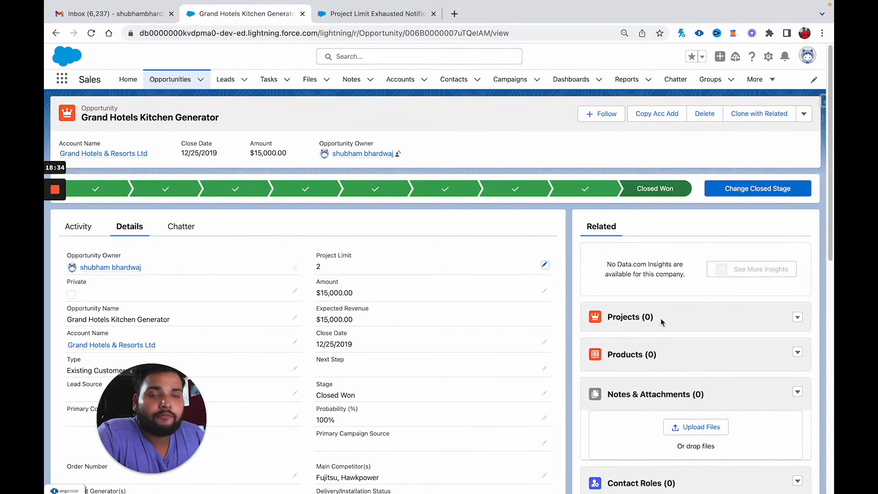
pyautogui.click(797, 317)
pyautogui.click(766, 334)
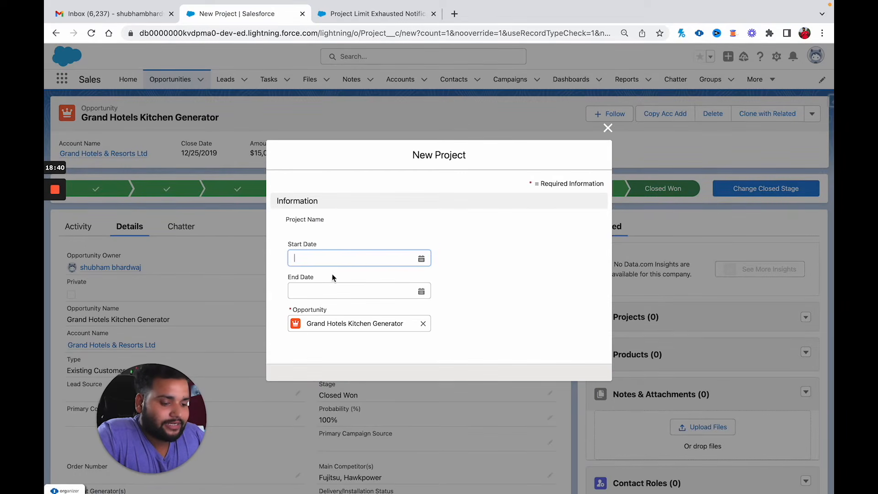
pyautogui.click(420, 258)
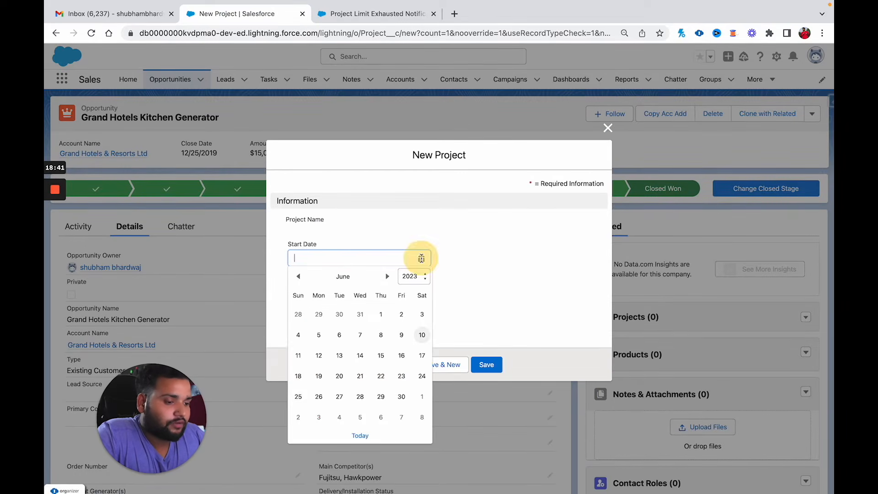
pyautogui.click(380, 376)
pyautogui.click(422, 290)
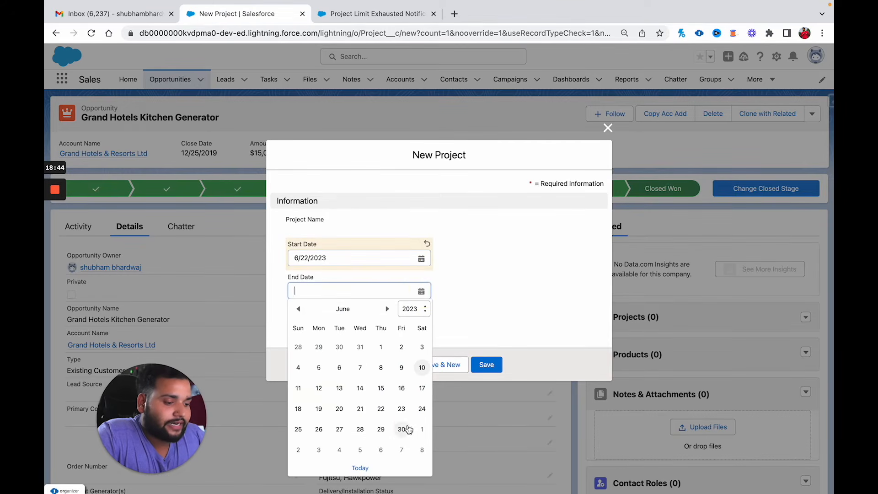
pyautogui.click(404, 426)
pyautogui.click(475, 364)
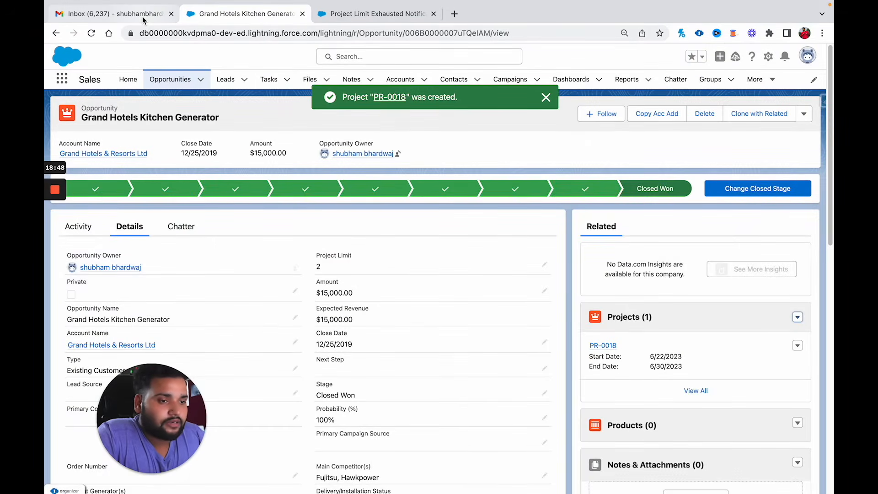
# - Check the Gmail inbox for a limit notification, then return to the Grand Hotels Kitchen Generator opportunity
pyautogui.click(143, 19)
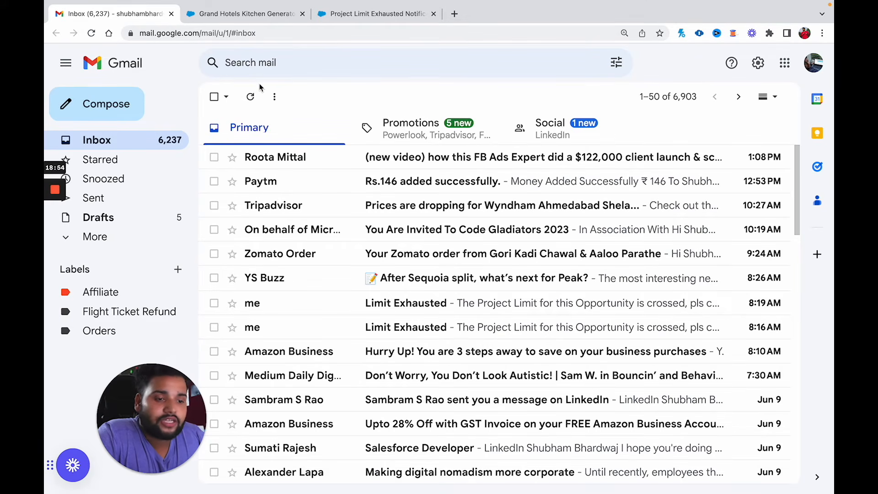
pyautogui.click(228, 14)
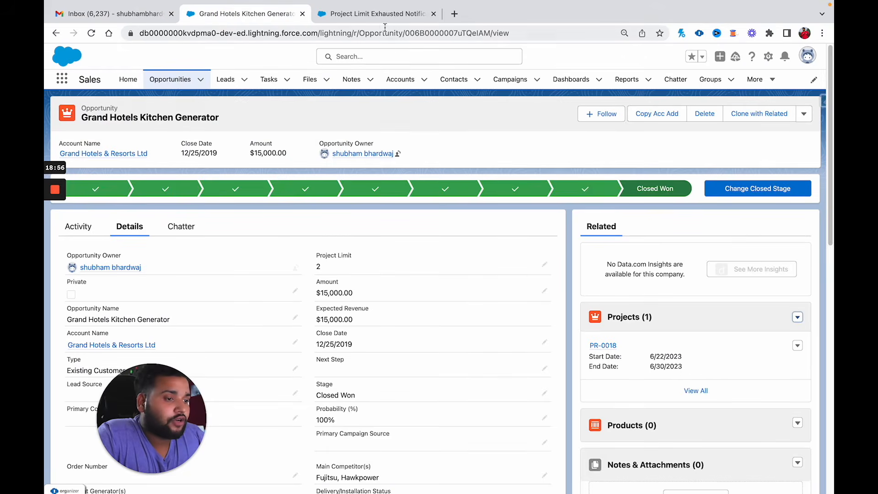
pyautogui.click(375, 14)
pyautogui.click(234, 15)
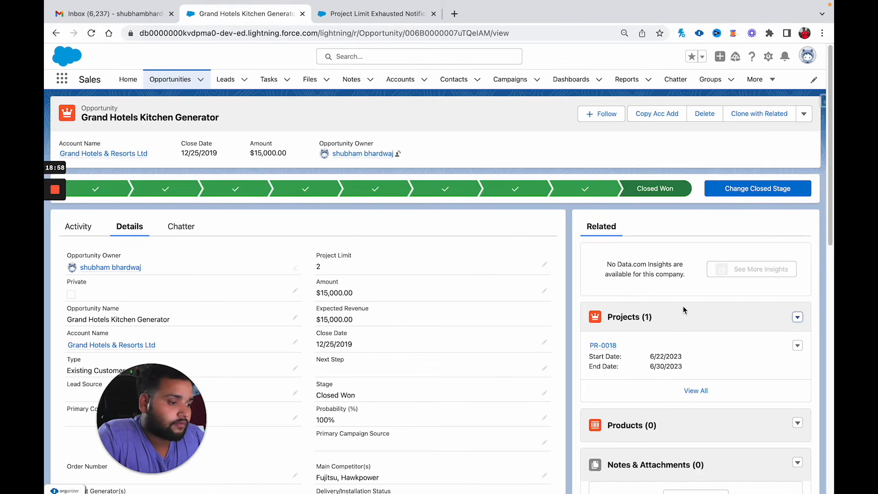
# - Create a second related project from 6/23/2023 to 7/1/2023, saving it with a new blank project form opened
pyautogui.click(797, 317)
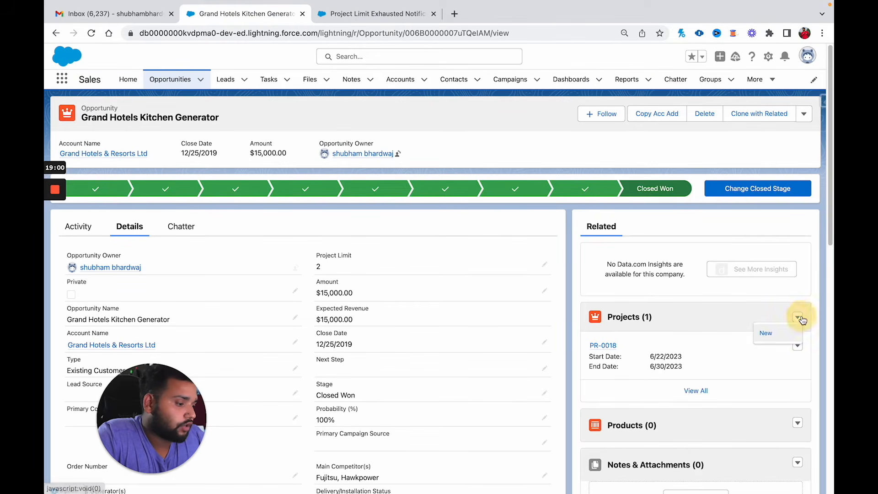
pyautogui.click(777, 333)
pyautogui.click(366, 257)
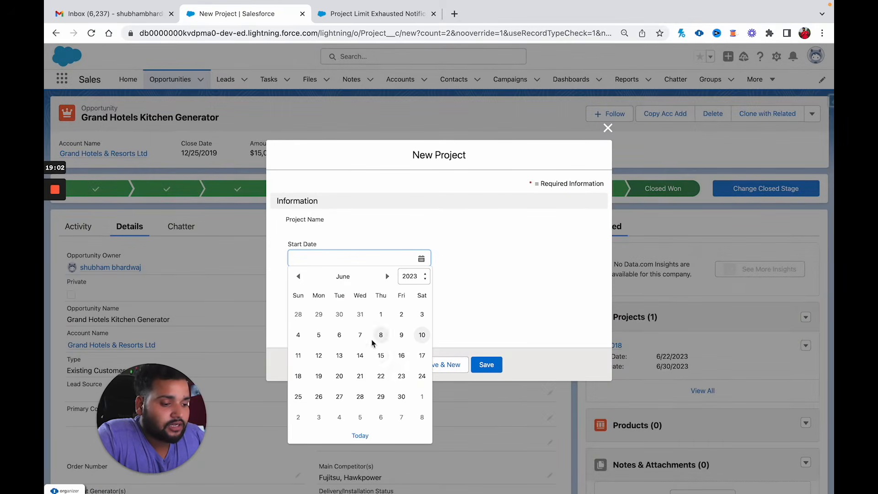
pyautogui.click(398, 375)
pyautogui.click(426, 291)
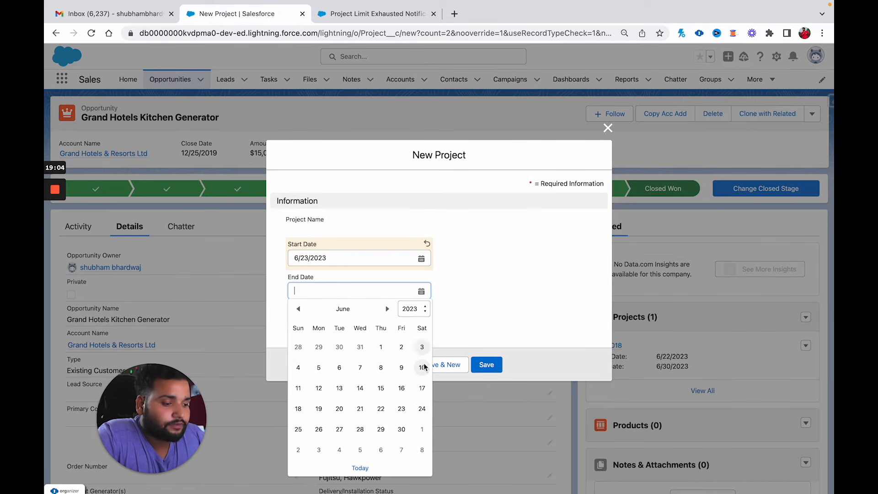
pyautogui.click(419, 426)
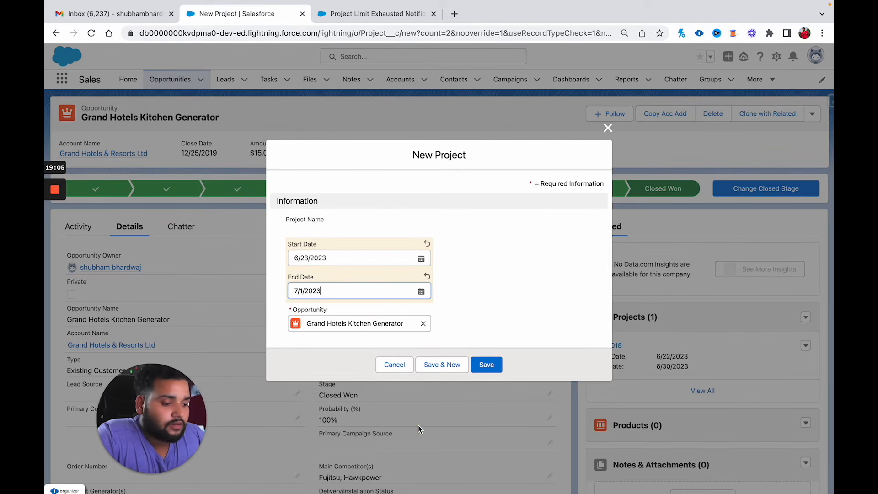
pyautogui.click(487, 365)
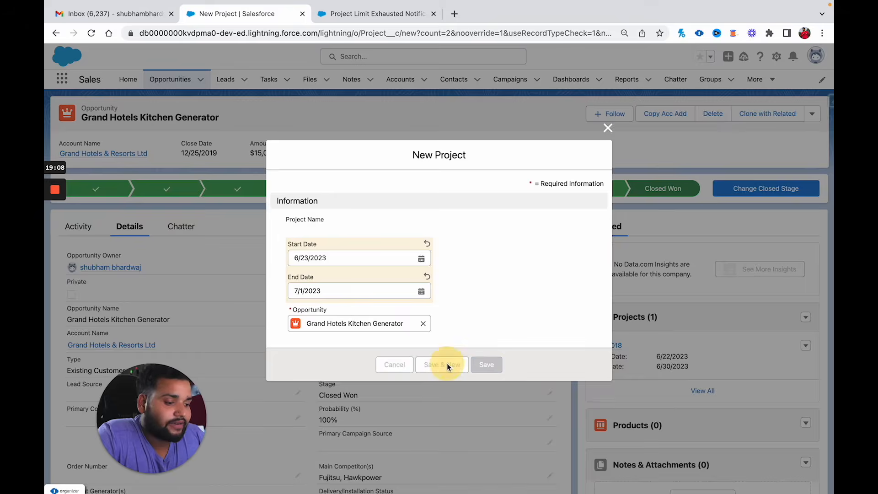
# - Check the Gmail inbox again for a notification after the second project and return to the new project form
pyautogui.click(119, 14)
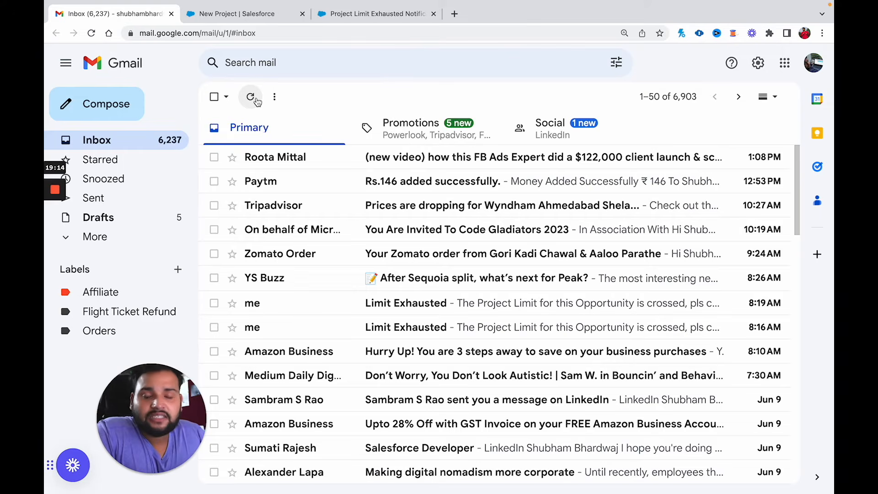
pyautogui.click(215, 16)
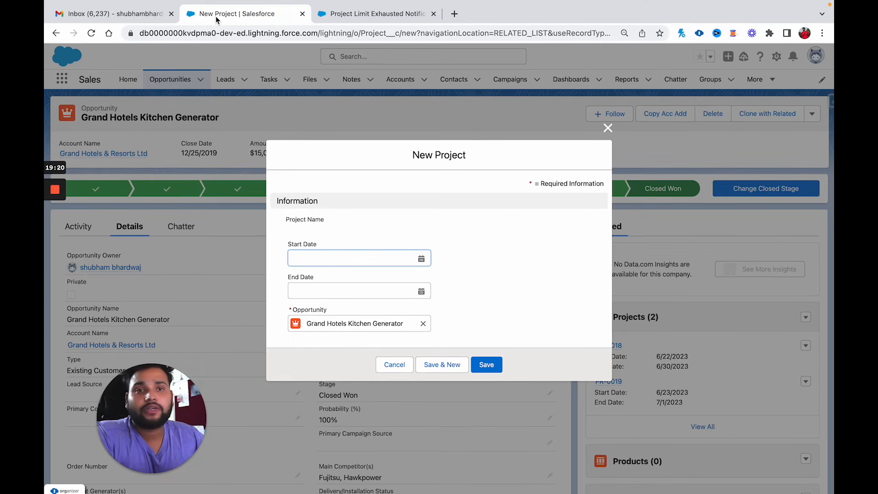
# - Create a third project for the opportunity with start date 6/23/2023 and end date 7/7/2023
pyautogui.click(318, 263)
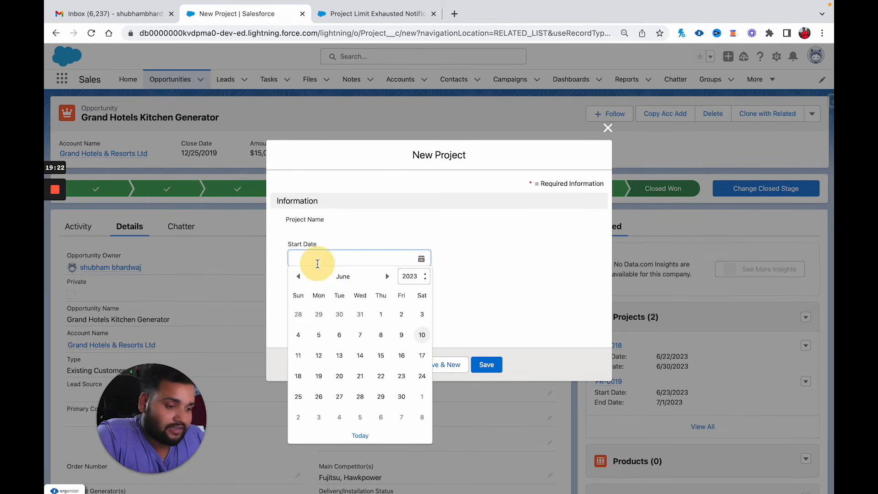
pyautogui.click(403, 374)
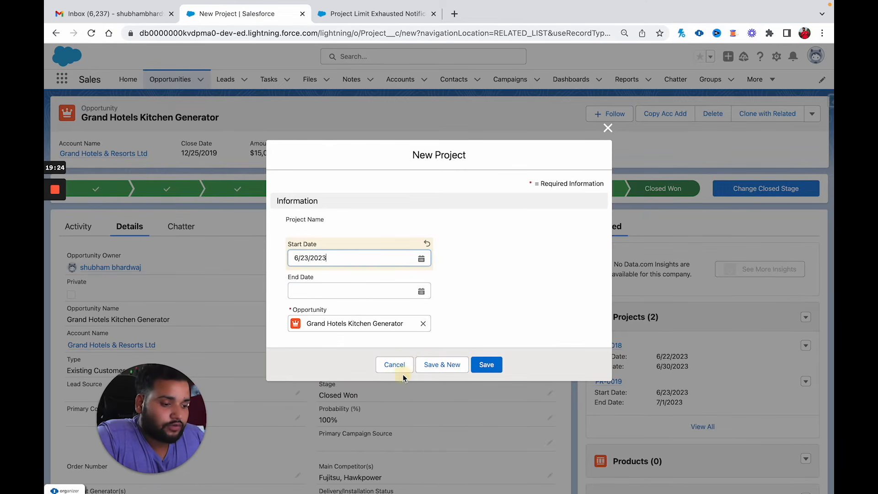
pyautogui.click(405, 295)
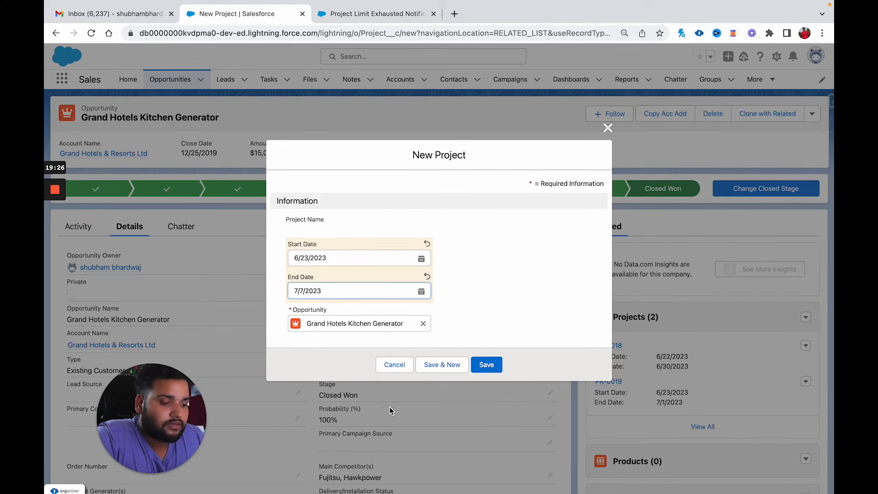
pyautogui.click(481, 365)
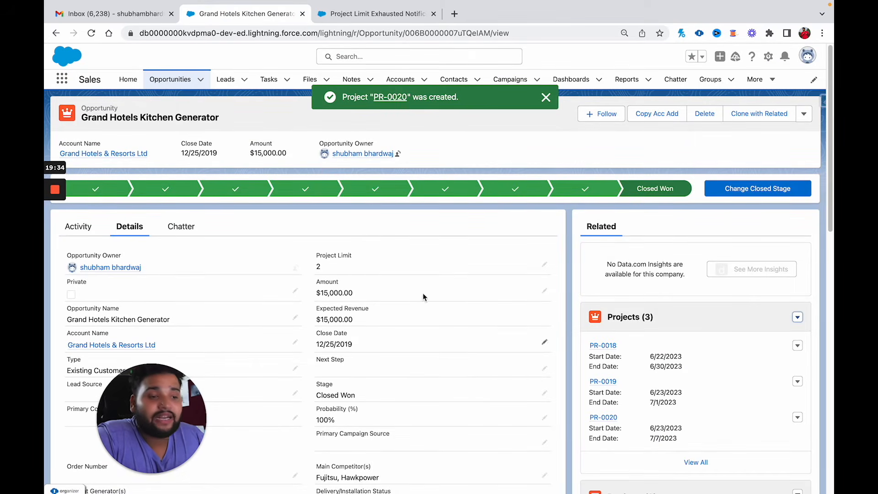
# - Open the "Limit Exhausted!! Please Check" email in the Gmail inbox and read its body
pyautogui.click(135, 13)
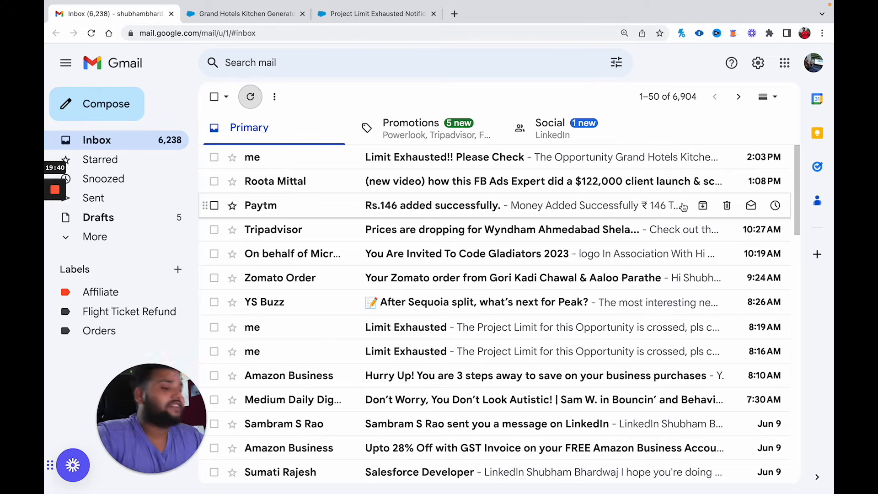
pyautogui.click(402, 157)
pyautogui.scroll(-1, 424, 270)
pyautogui.scroll(-1, 424, 274)
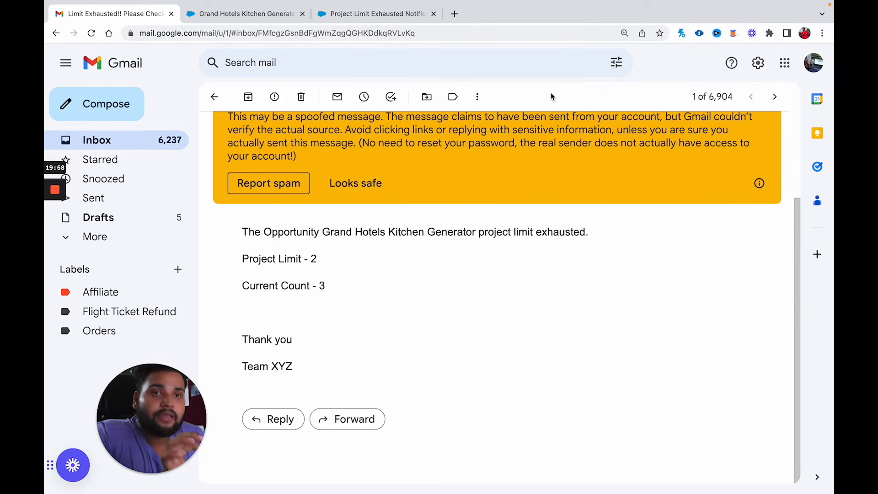
# - Switch back to Flow Builder, open the Send Limit Exhausted Reminder action for editing and review its input values
pyautogui.click(254, 15)
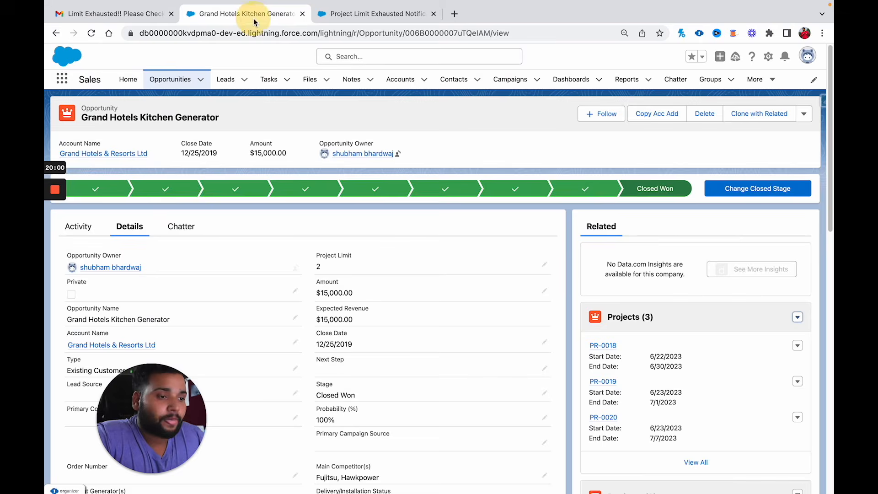
pyautogui.click(343, 17)
pyautogui.moveTo(419, 299); pyautogui.dragTo(412, 236)
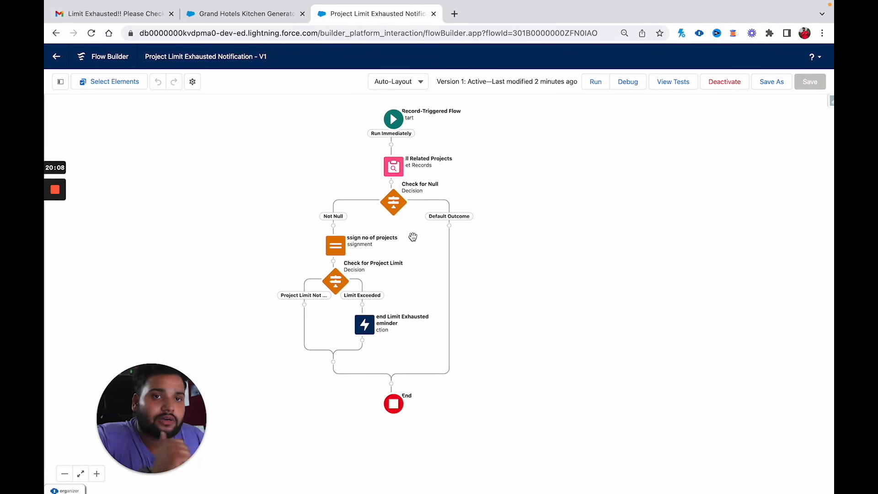
pyautogui.scroll(2, 365, 325)
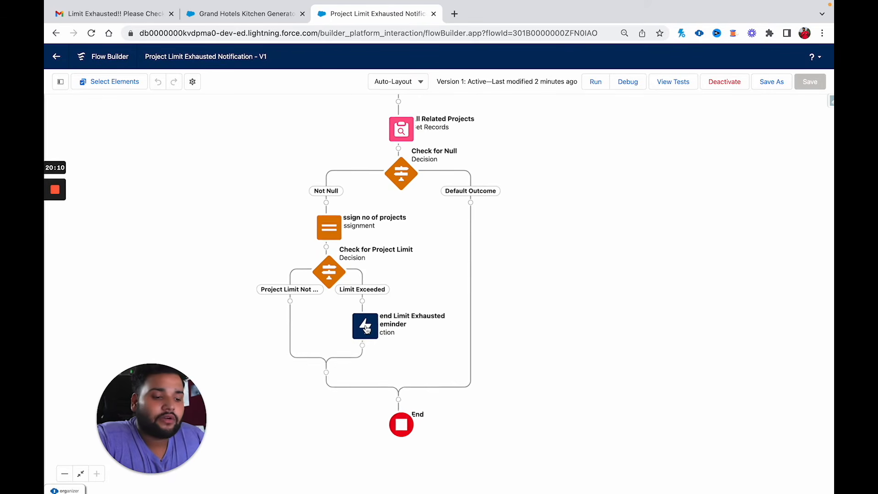
pyautogui.click(365, 325)
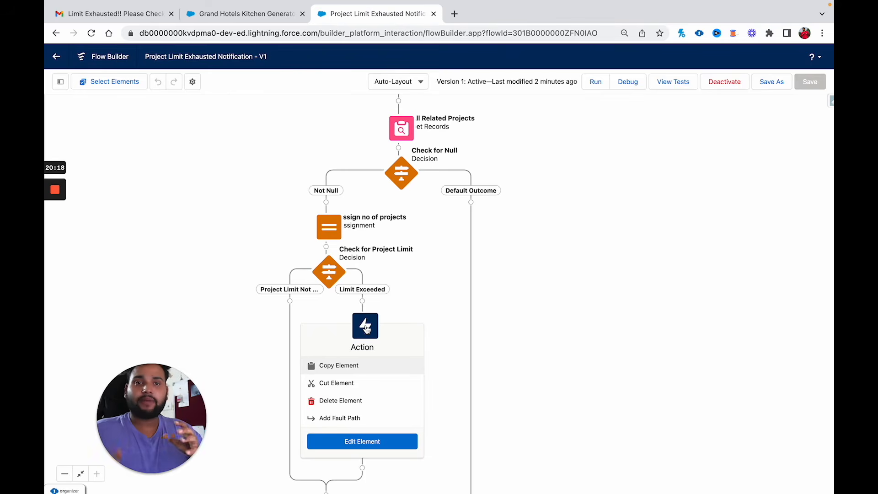
pyautogui.click(366, 329)
pyautogui.doubleClick(366, 329)
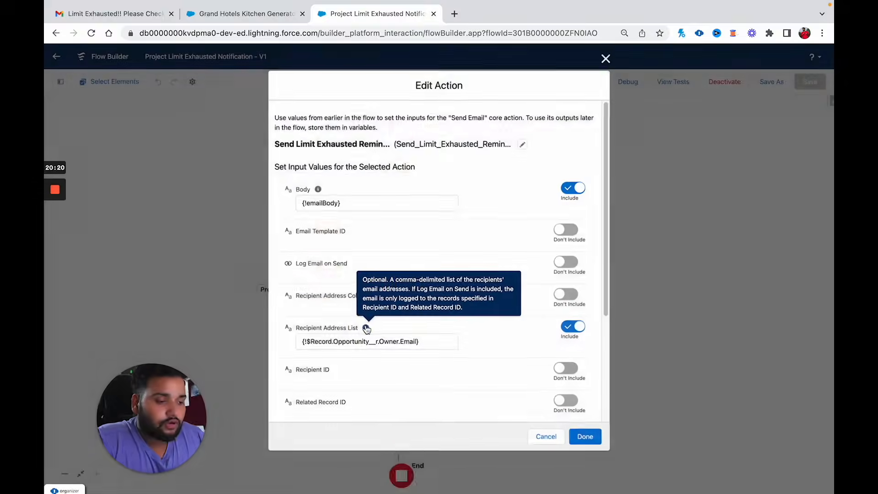
pyautogui.scroll(-2, 491, 245)
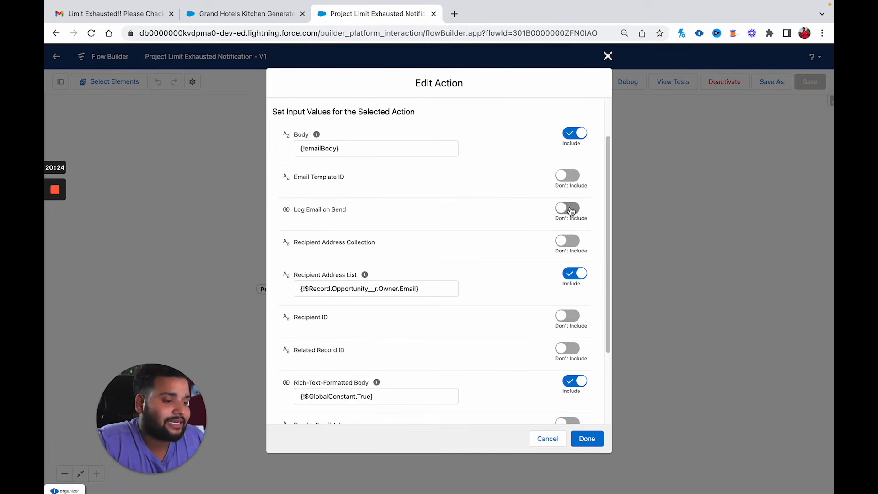
# - Include the Log Email on Send input in the action and set it to {!$GlobalConstant.True}
pyautogui.click(568, 210)
pyautogui.click(369, 224)
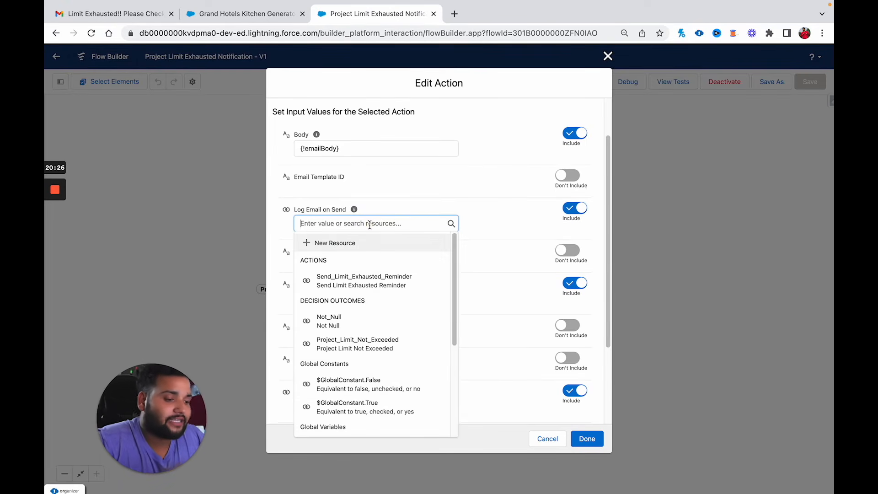
pyautogui.write('true')
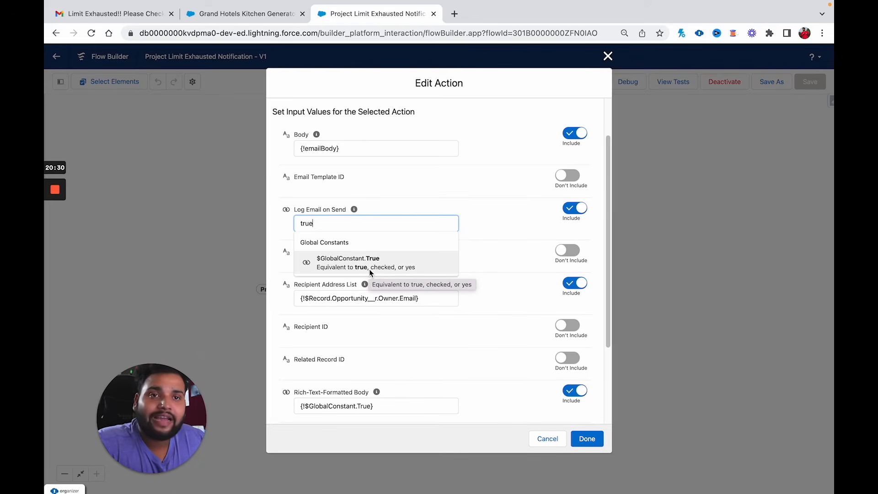
pyautogui.click(343, 260)
pyautogui.click(495, 219)
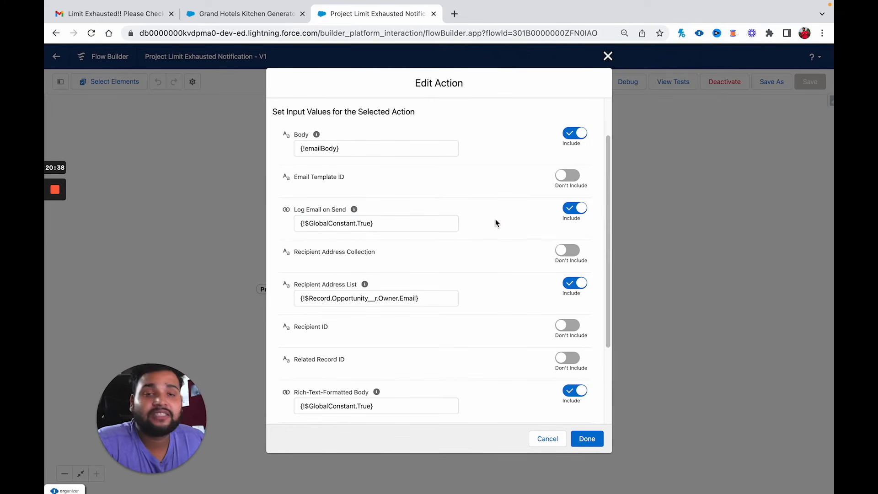
pyautogui.scroll(-5, 495, 218)
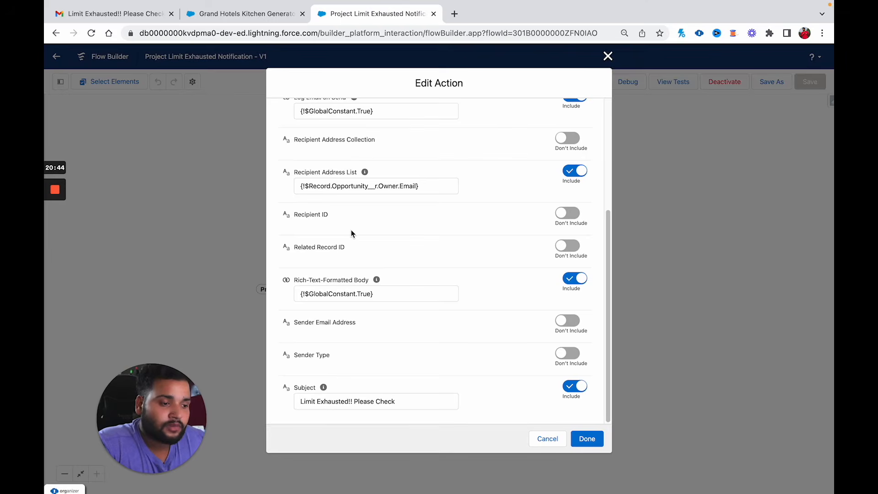
pyautogui.click(562, 216)
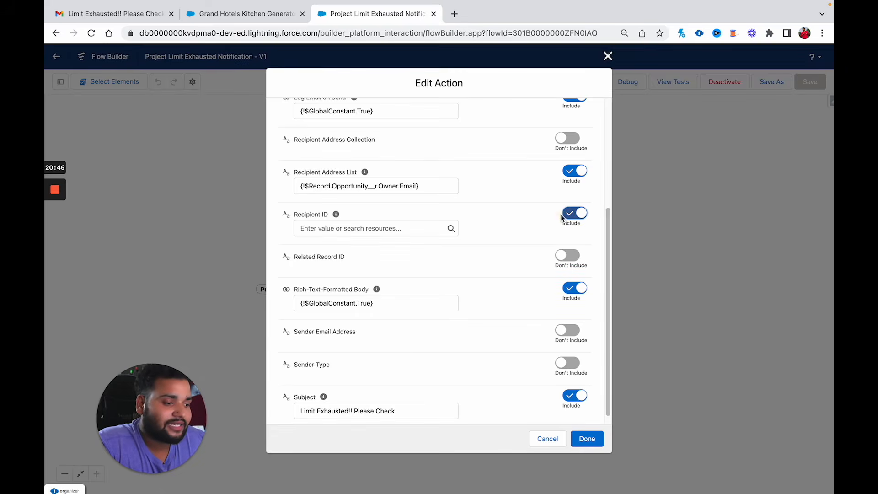
pyautogui.moveTo(337, 217)
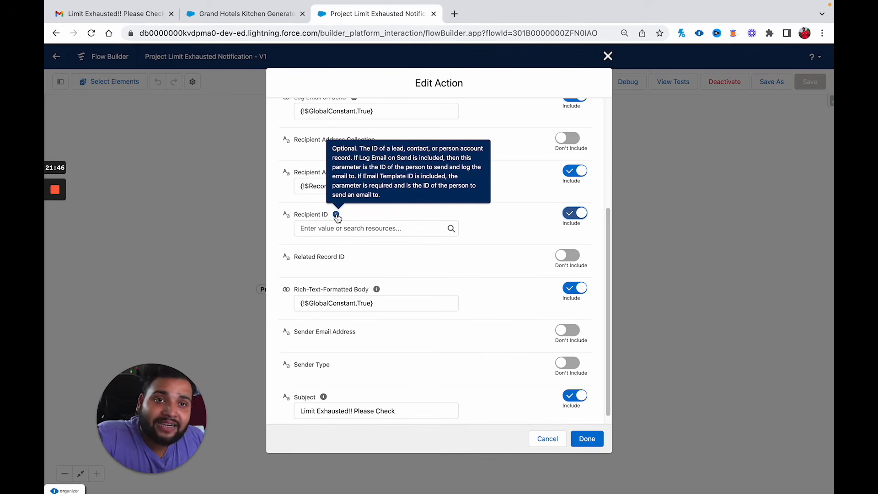
pyautogui.click(573, 213)
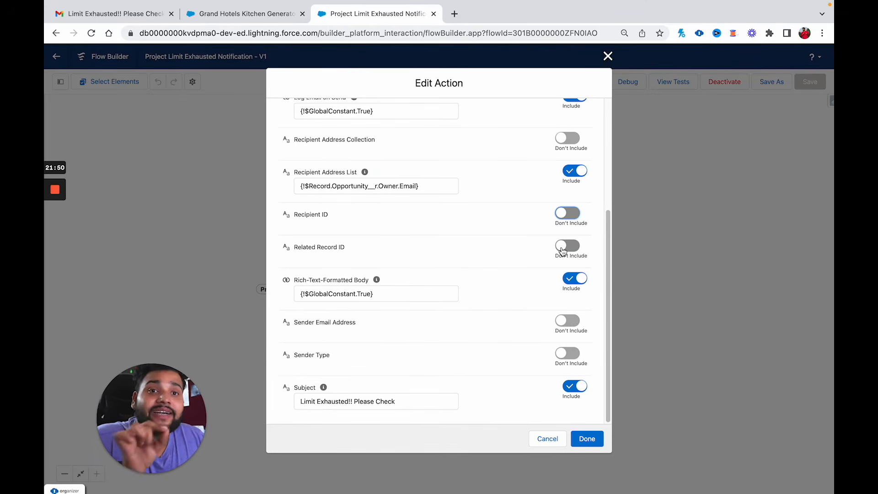
# - Include the Related Record ID input, set it to {!$Record.Opportunity__c}, and apply the changes to the action
pyautogui.click(567, 246)
pyautogui.moveTo(352, 248)
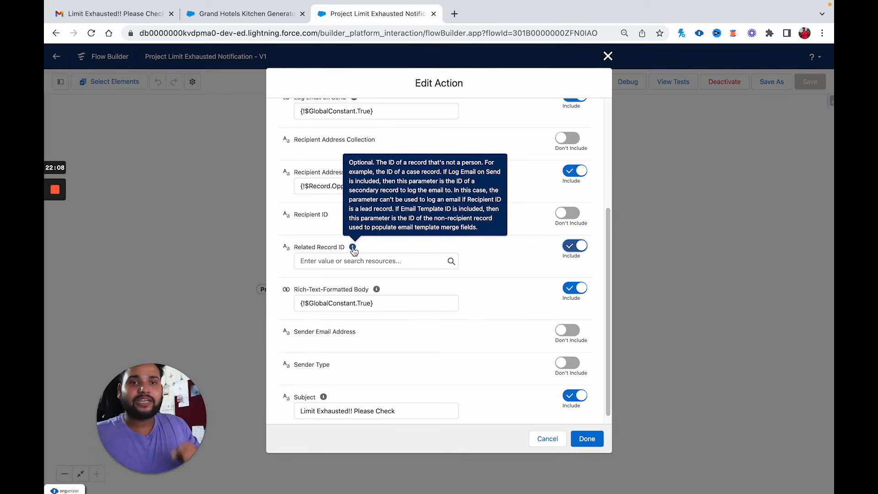
pyautogui.click(309, 260)
pyautogui.write('rec')
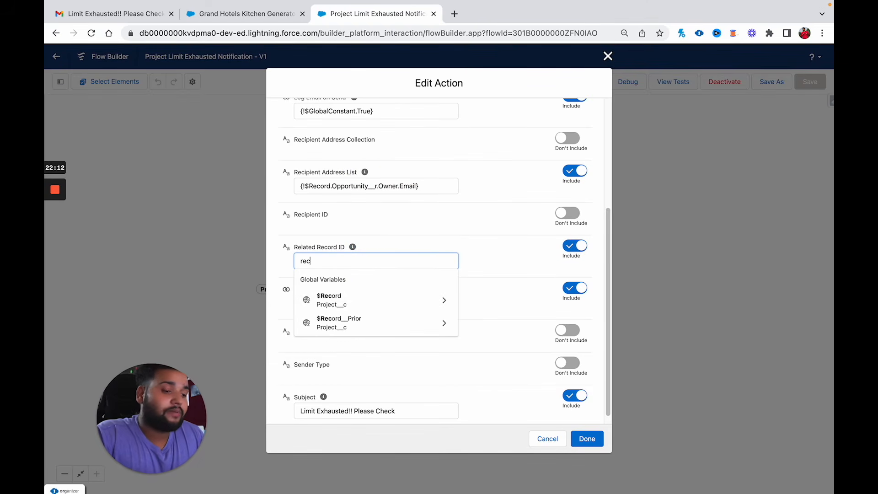
pyautogui.click(329, 300)
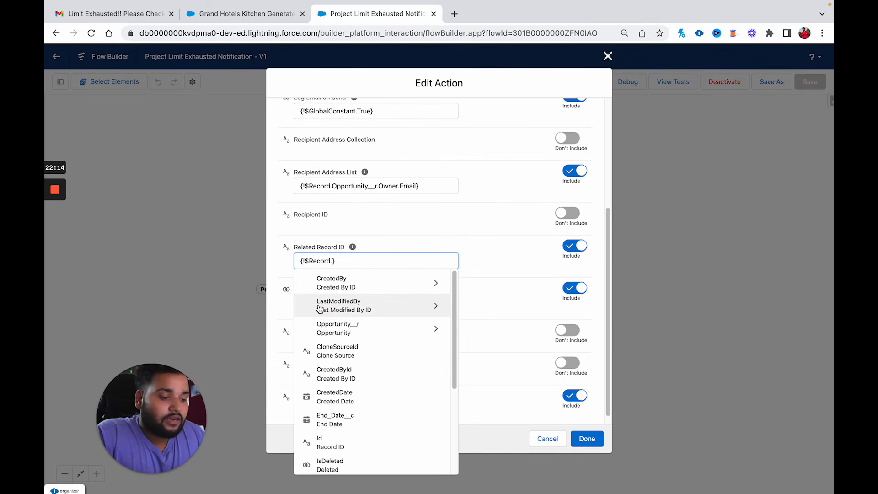
pyautogui.write('opp')
pyautogui.click(353, 307)
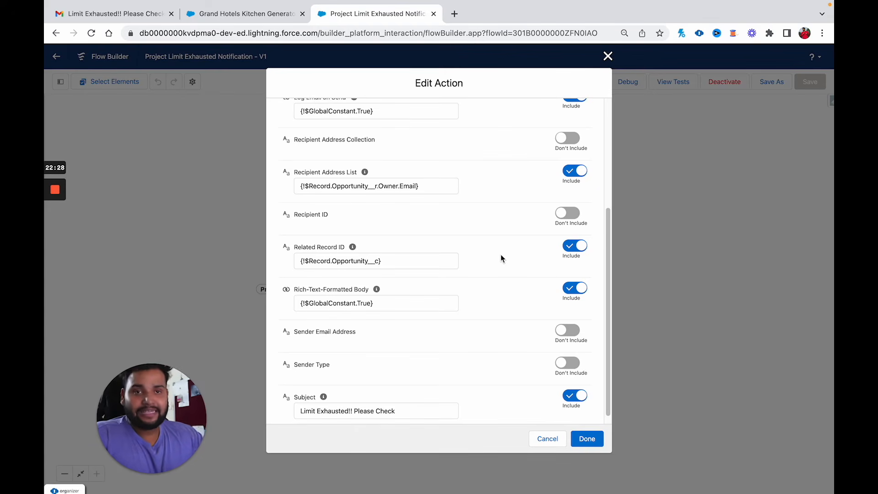
pyautogui.scroll(-1, 501, 256)
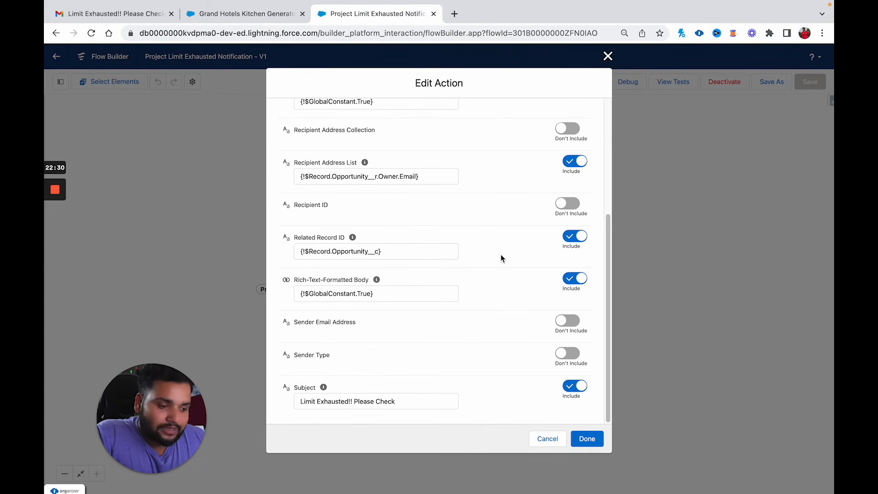
pyautogui.click(587, 437)
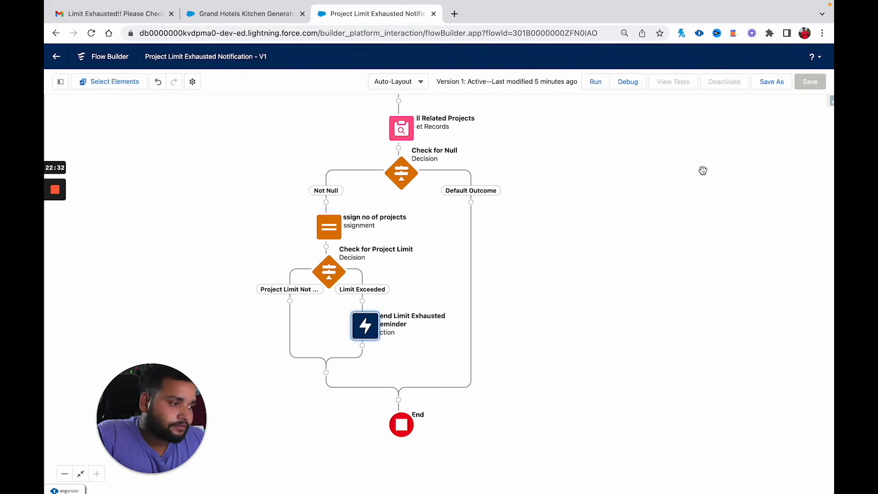
# - Save the edited flow as a new version and activate that version
pyautogui.click(771, 87)
pyautogui.click(587, 344)
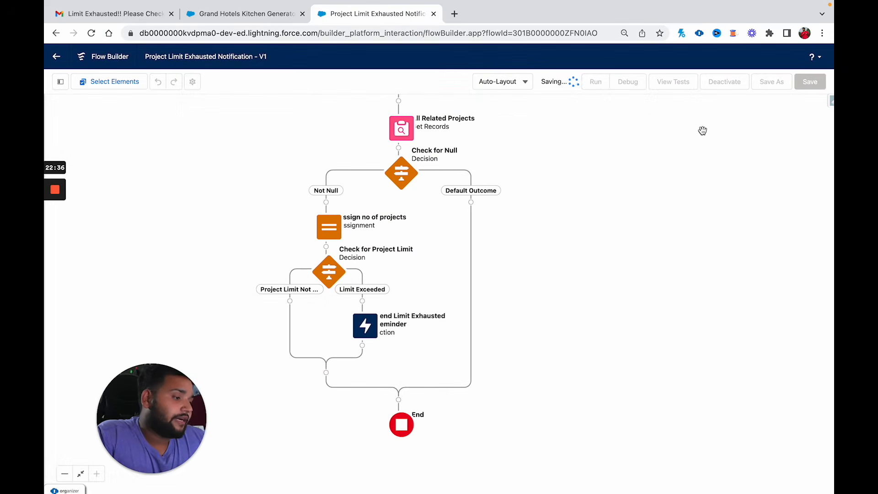
pyautogui.click(729, 84)
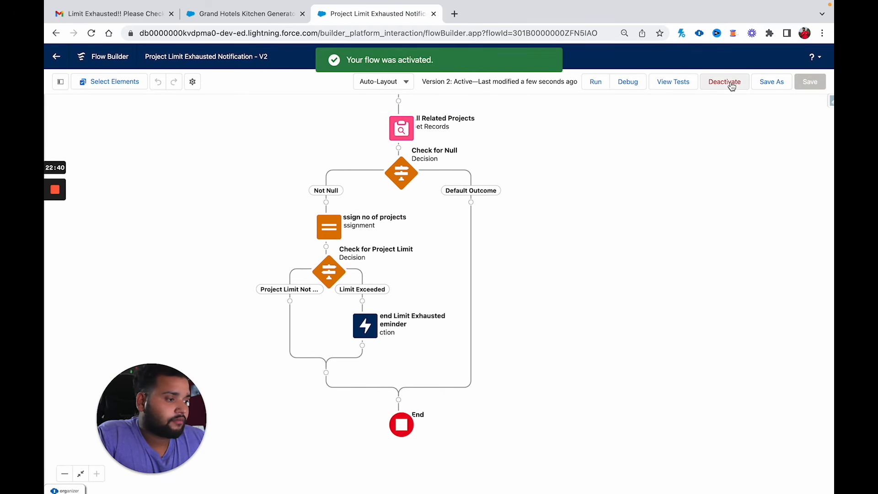
# - Switch to the Grand Hotels Kitchen Generator opportunity and check its reloaded activity timeline for logged emails
pyautogui.click(219, 11)
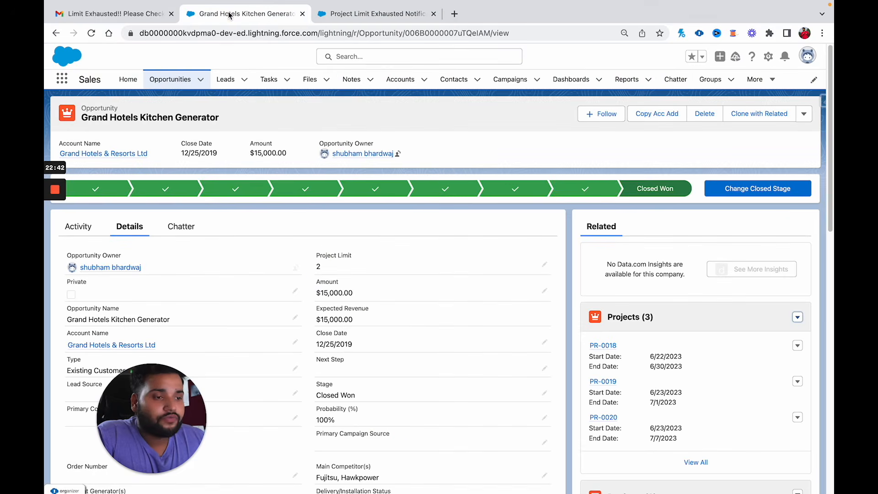
pyautogui.moveTo(159, 390); pyautogui.dragTo(643, 173)
pyautogui.click(79, 231)
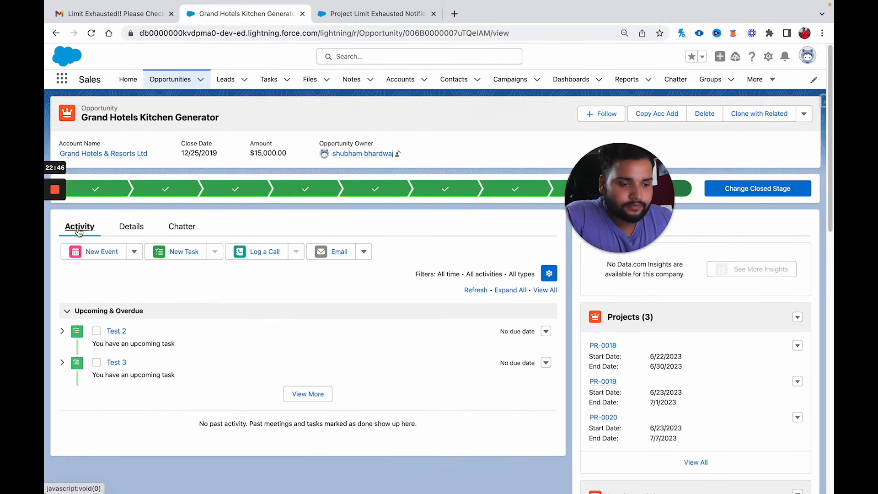
pyautogui.click(89, 41)
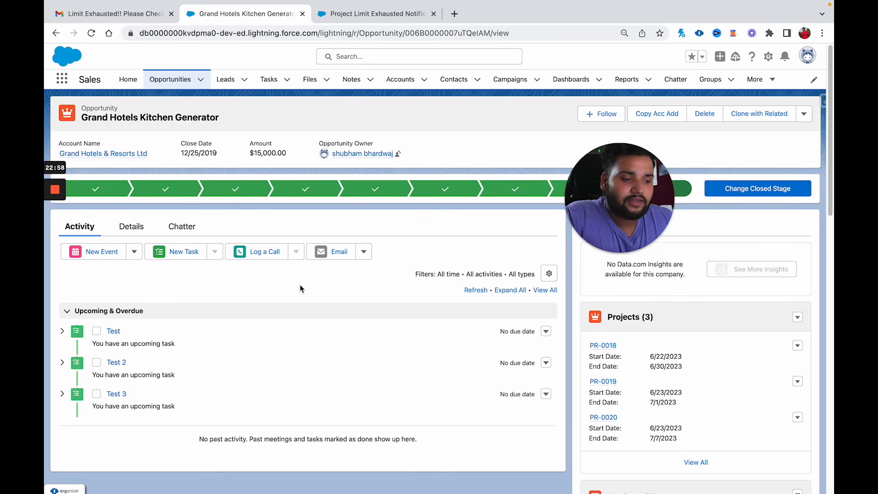
# - Create another project for the Grand Hotels Kitchen Generator opportunity with start date 6/23/2023 and end date 7/5/2023
pyautogui.click(138, 227)
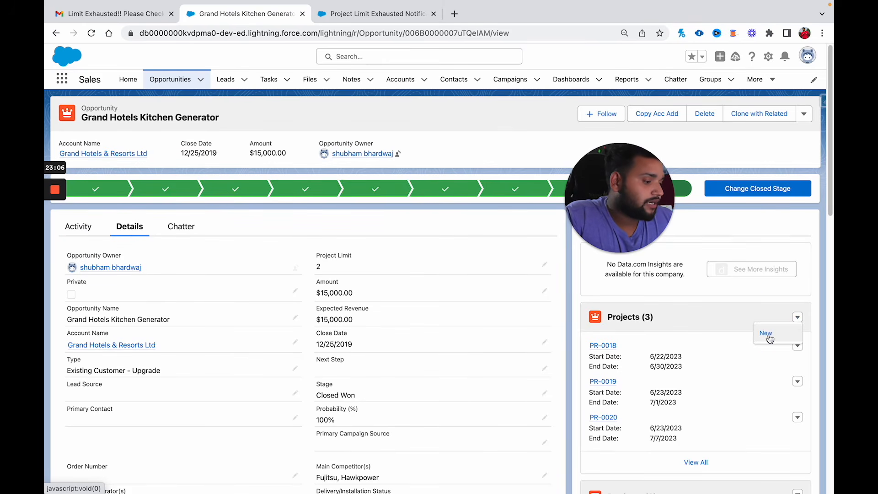
pyautogui.click(768, 338)
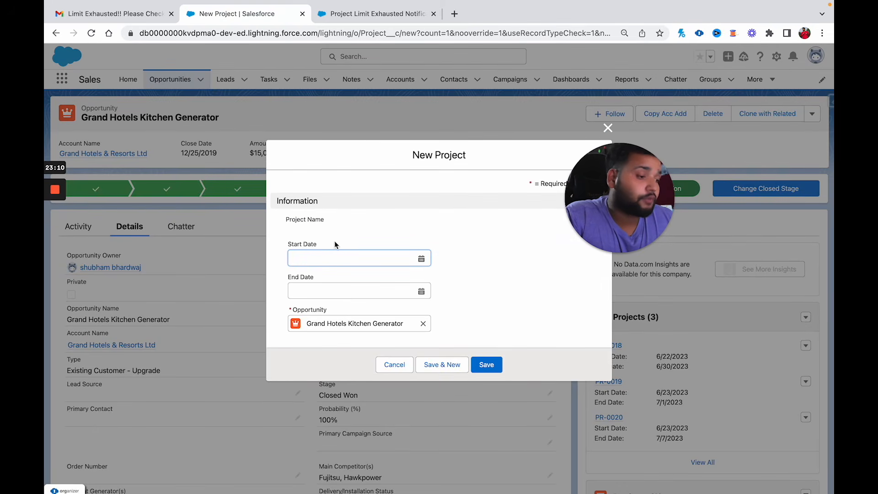
pyautogui.click(421, 258)
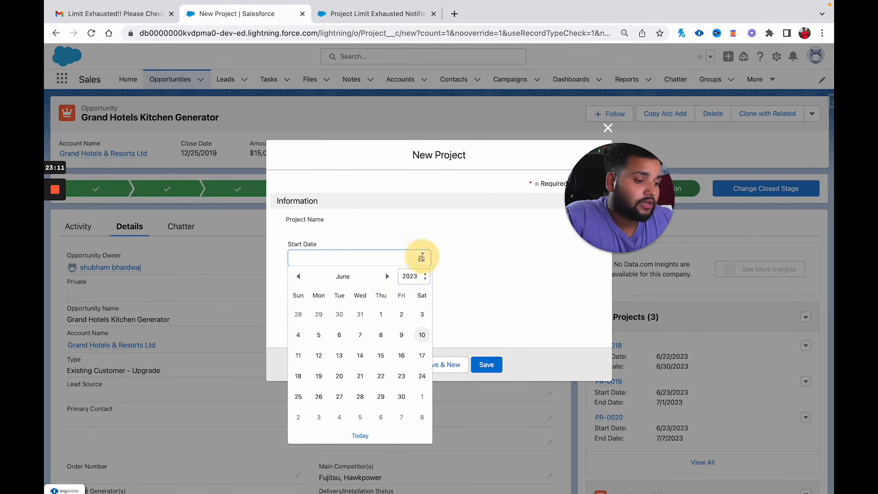
pyautogui.click(395, 377)
pyautogui.click(421, 290)
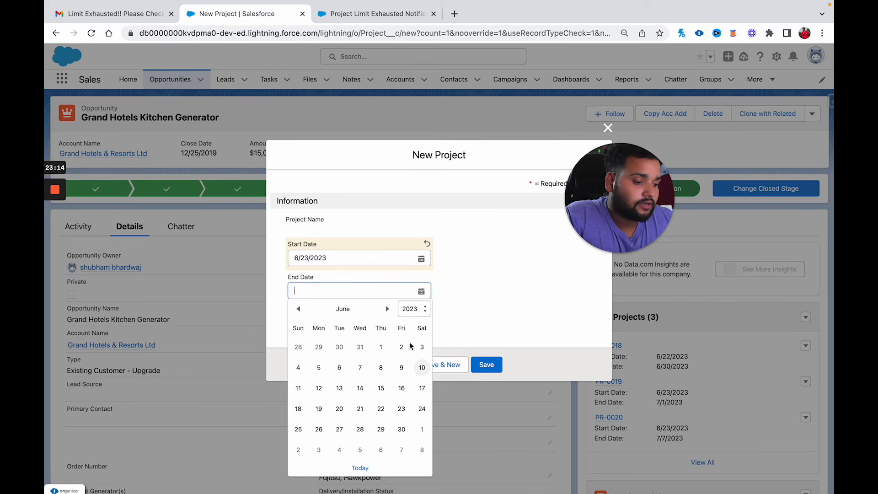
pyautogui.click(362, 449)
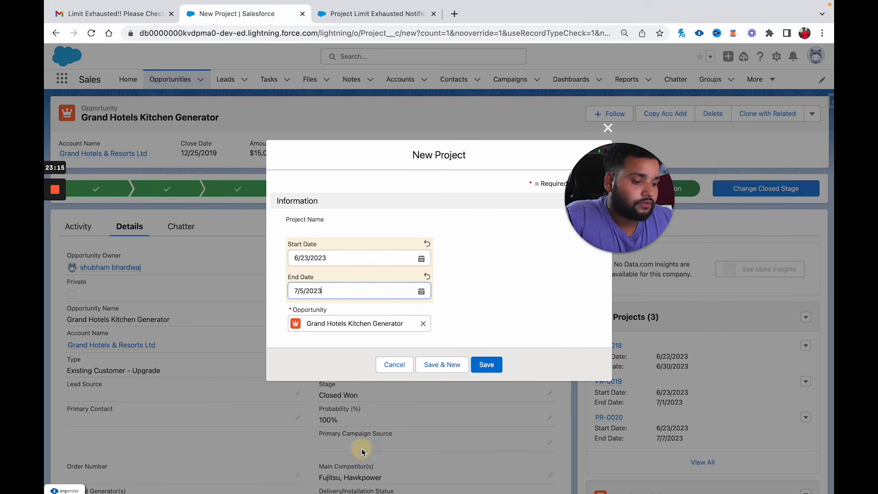
pyautogui.click(486, 364)
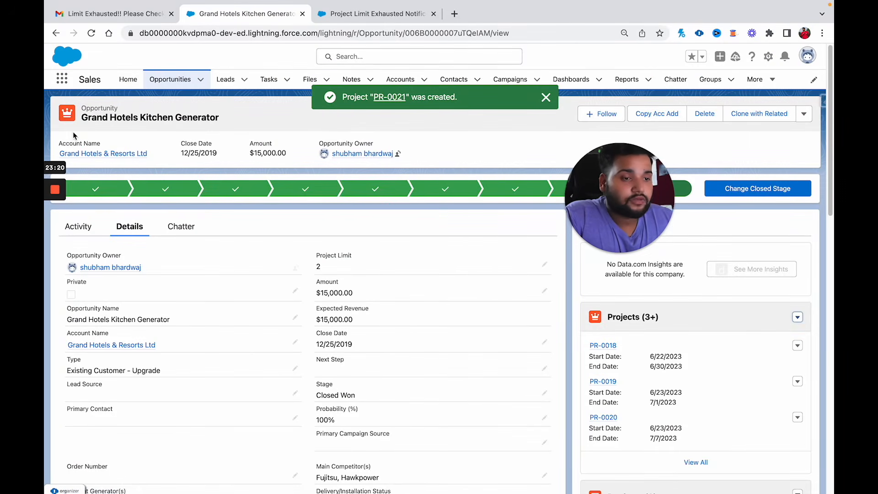
# - Check the Gmail inbox for a new "Limit Exhausted!! Please Check" notification and return to the opportunity record
pyautogui.click(89, 15)
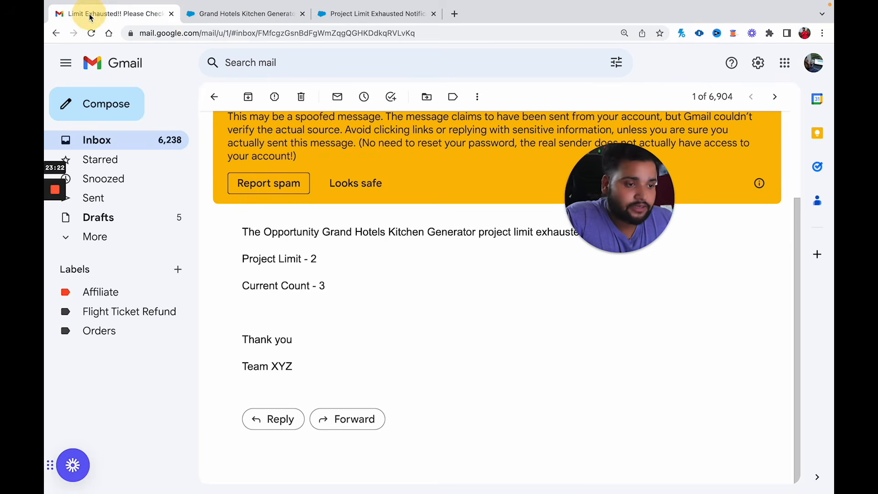
pyautogui.click(211, 94)
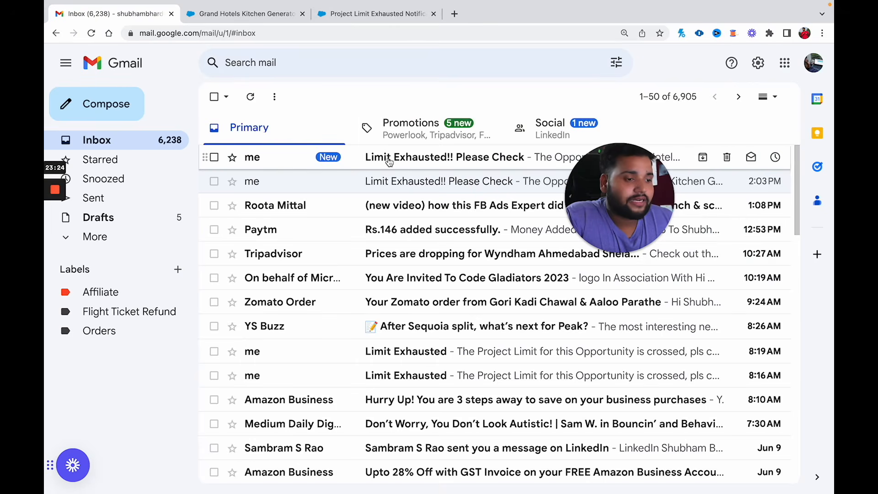
pyautogui.click(205, 17)
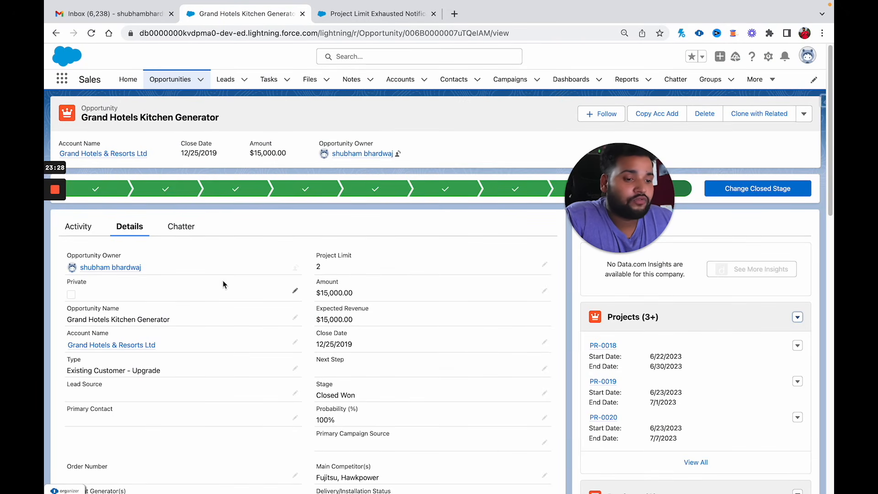
# - Reload the opportunity's activity timeline, open the logged "Limit Exhausted!! Please Check" email and read its message
pyautogui.scroll(-3, 223, 281)
pyautogui.scroll(3, 186, 249)
pyautogui.click(82, 224)
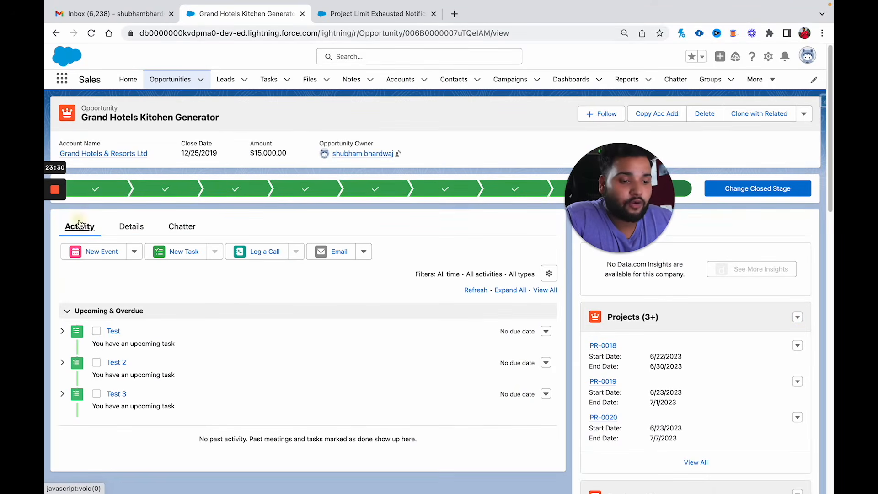
pyautogui.click(91, 34)
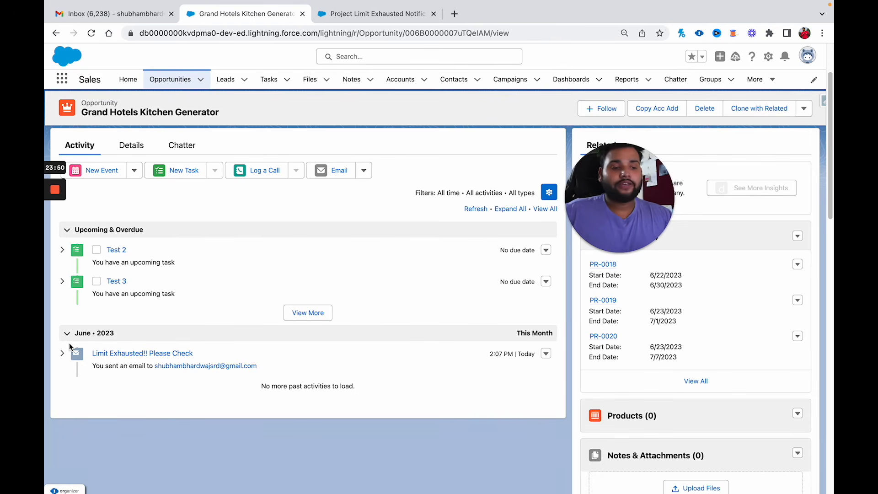
pyautogui.click(110, 353)
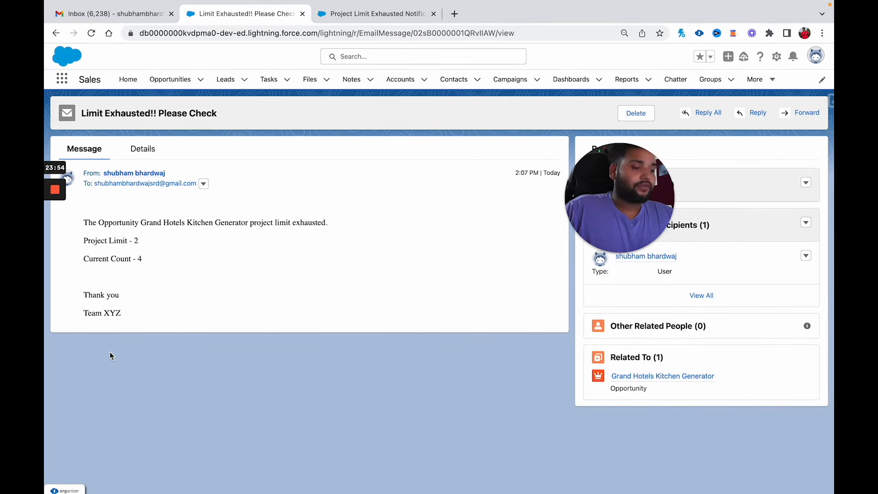
pyautogui.moveTo(46, 265)
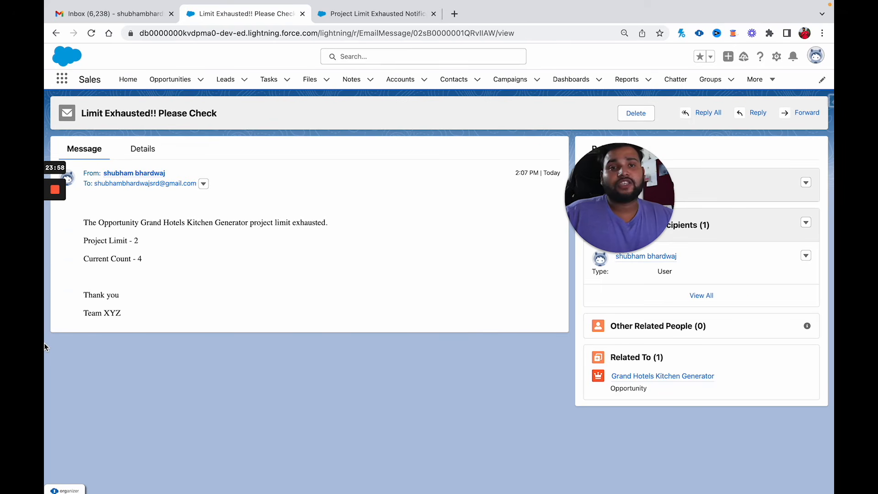